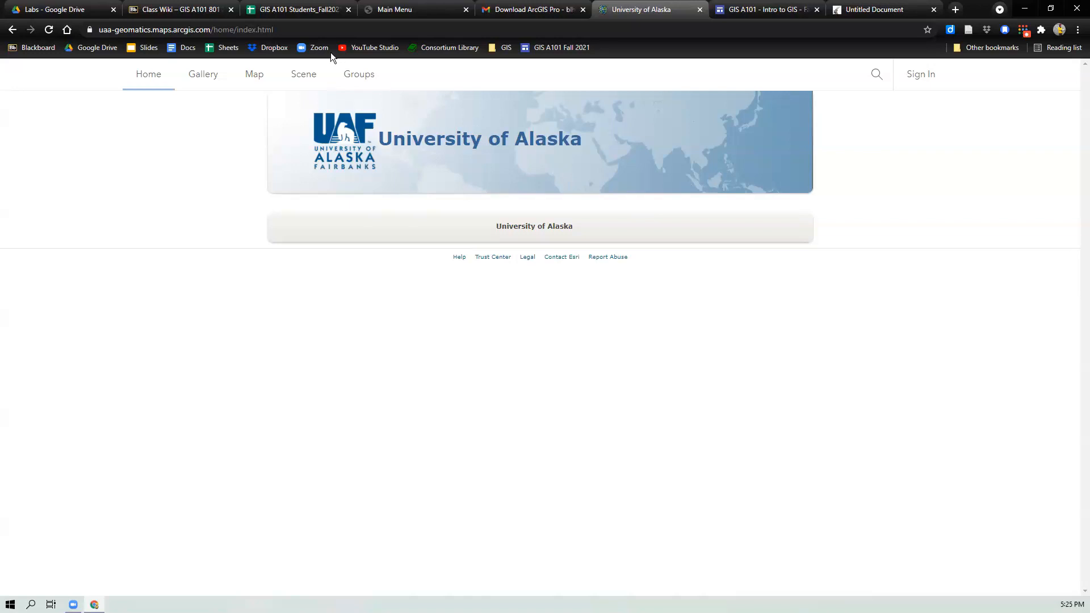
{"action": "left_click", "coordinate": [320, 32]}
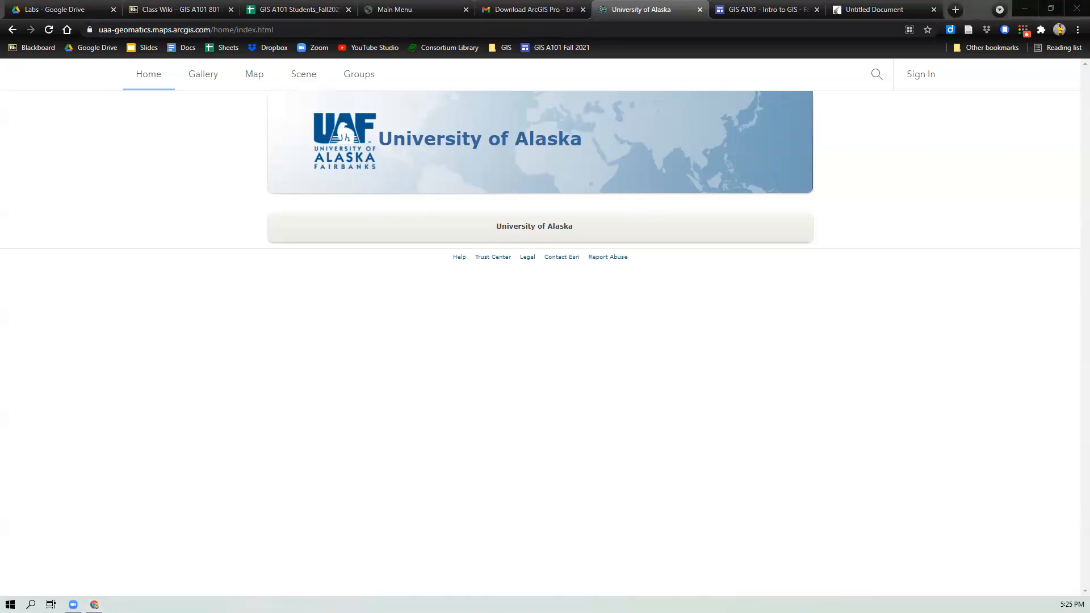
{"action": "key", "text": "ctrl+super+Right"}
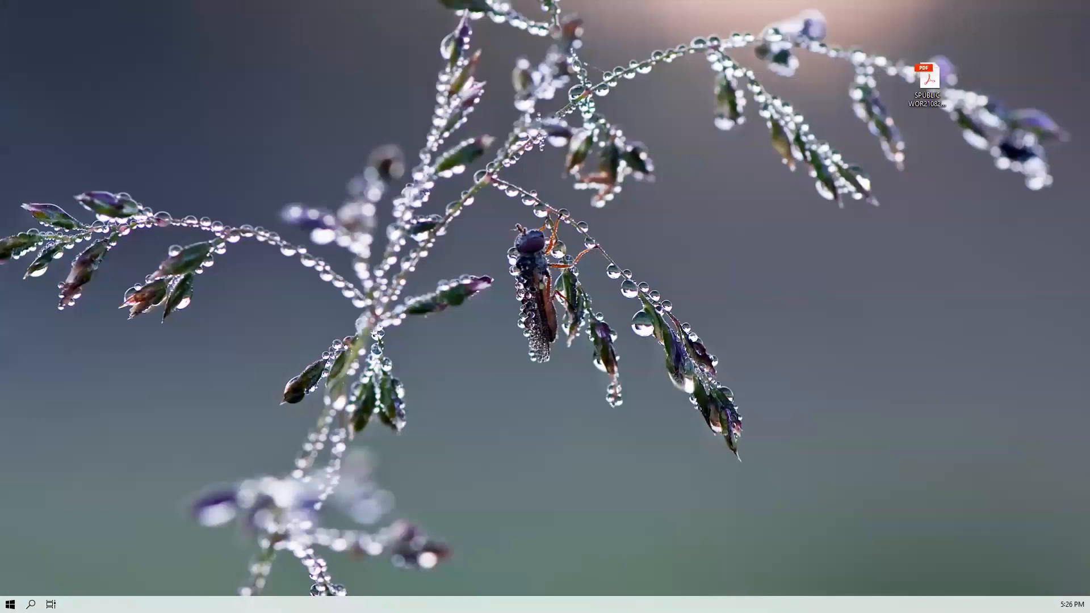
{"action": "key", "text": "super+Tab"}
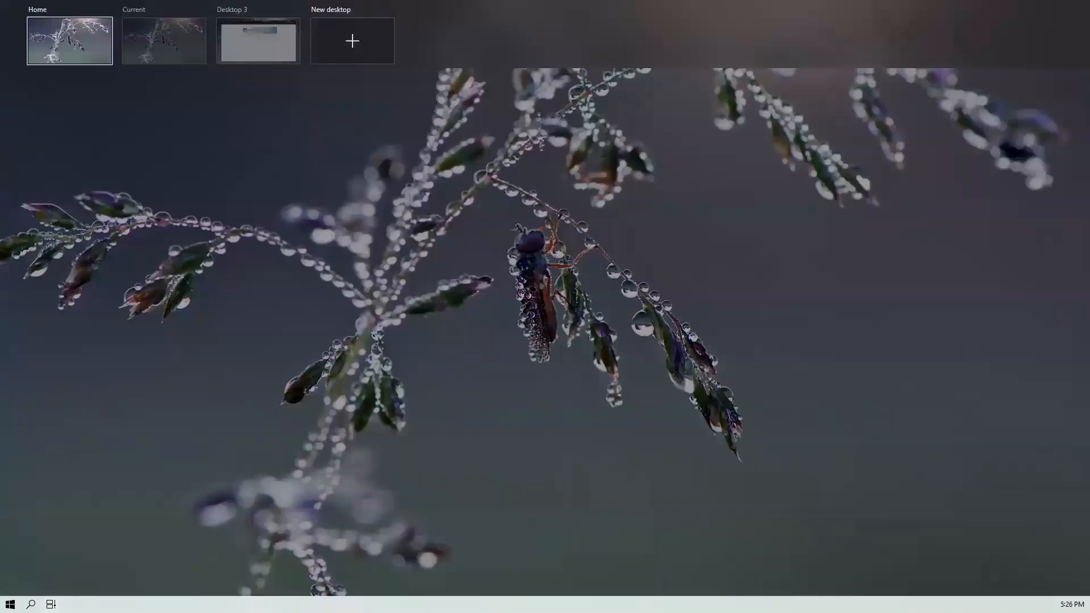
{"action": "key", "text": "ctrl+super+Right"}
{"action": "key", "text": "ctrl+super+Right"}
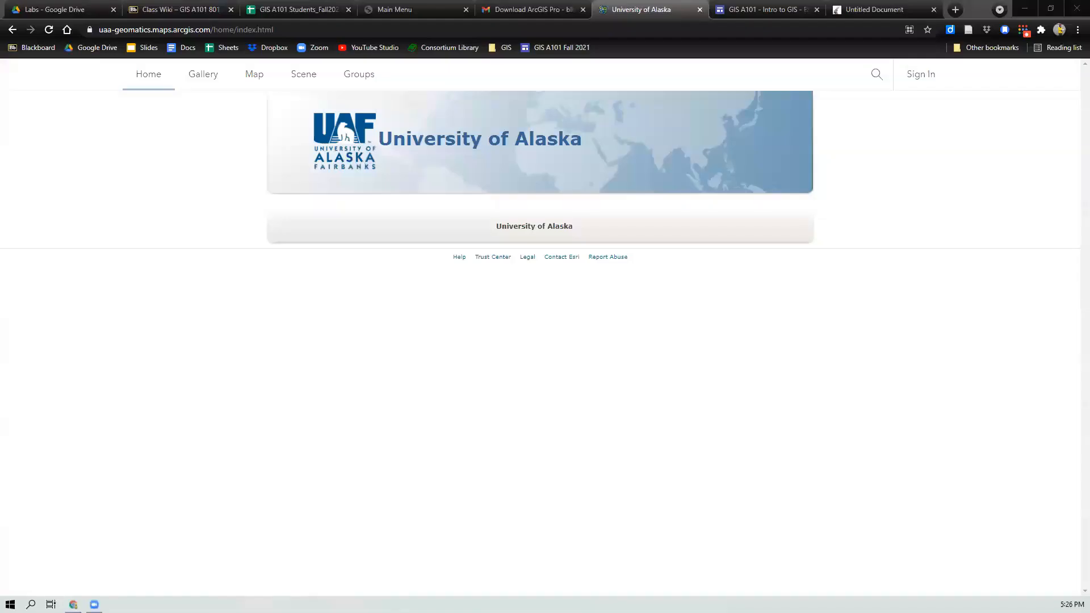
Step: Sign in to the University of Alaska ArcGIS portal using the saved username and account password
{"action": "left_click", "coordinate": [920, 79]}
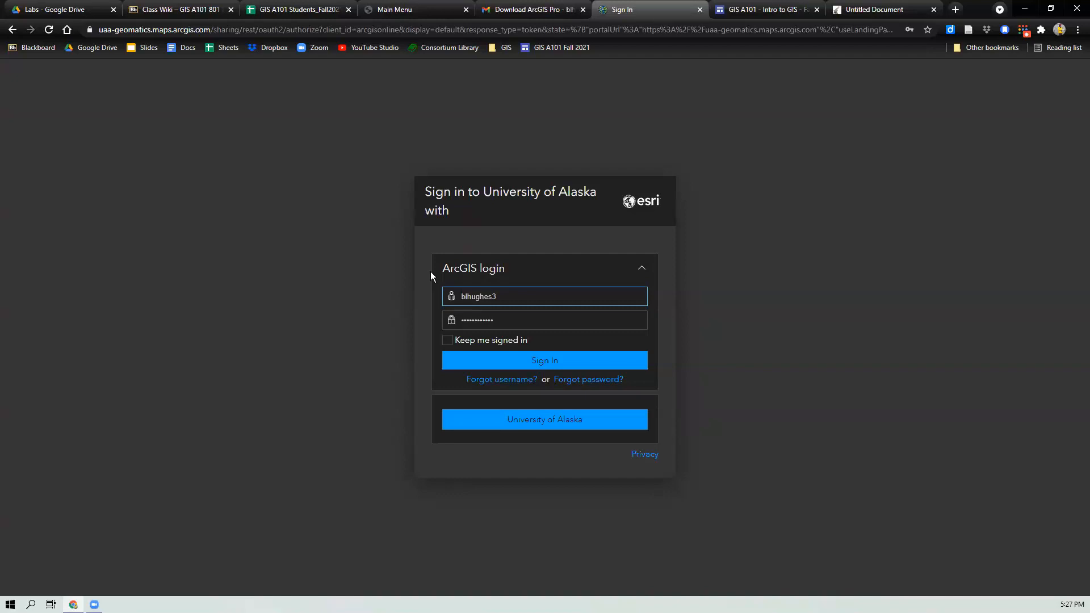
{"action": "left_click", "coordinate": [504, 295]}
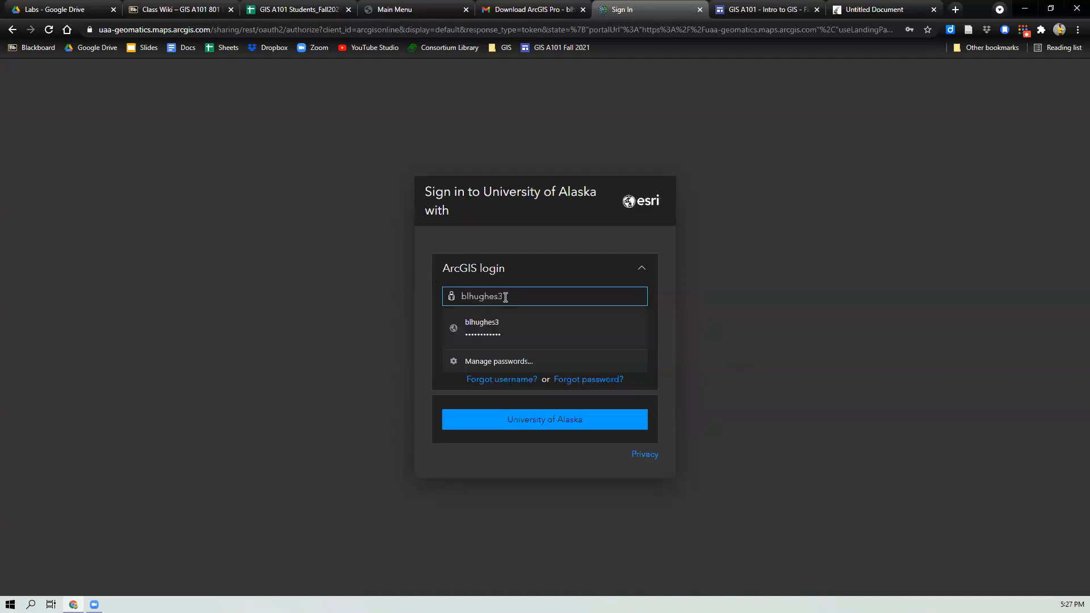
{"action": "left_click", "coordinate": [366, 309]}
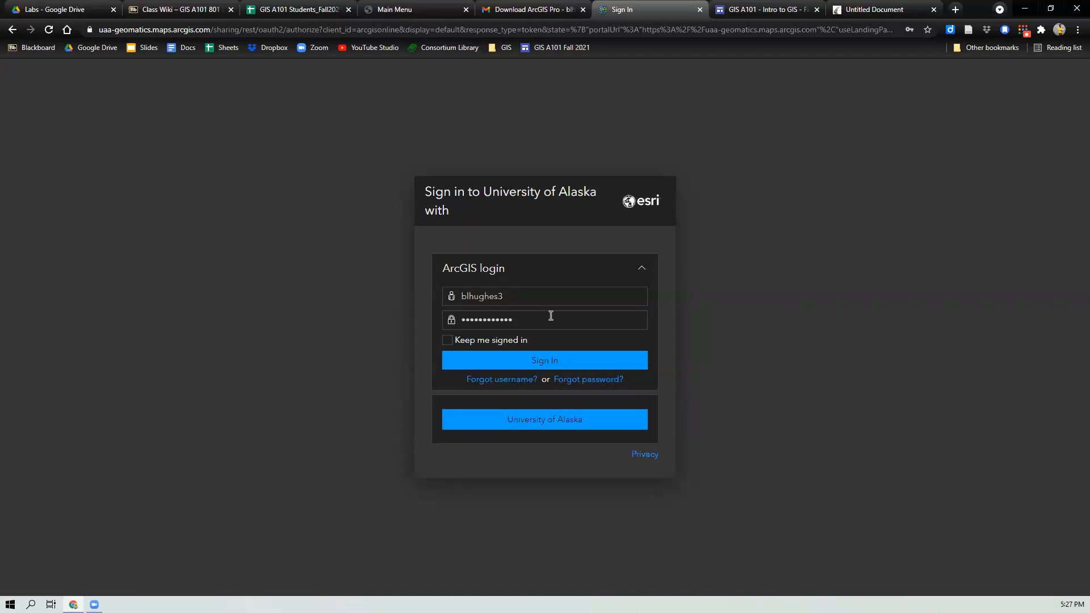
{"action": "left_click", "coordinate": [541, 364]}
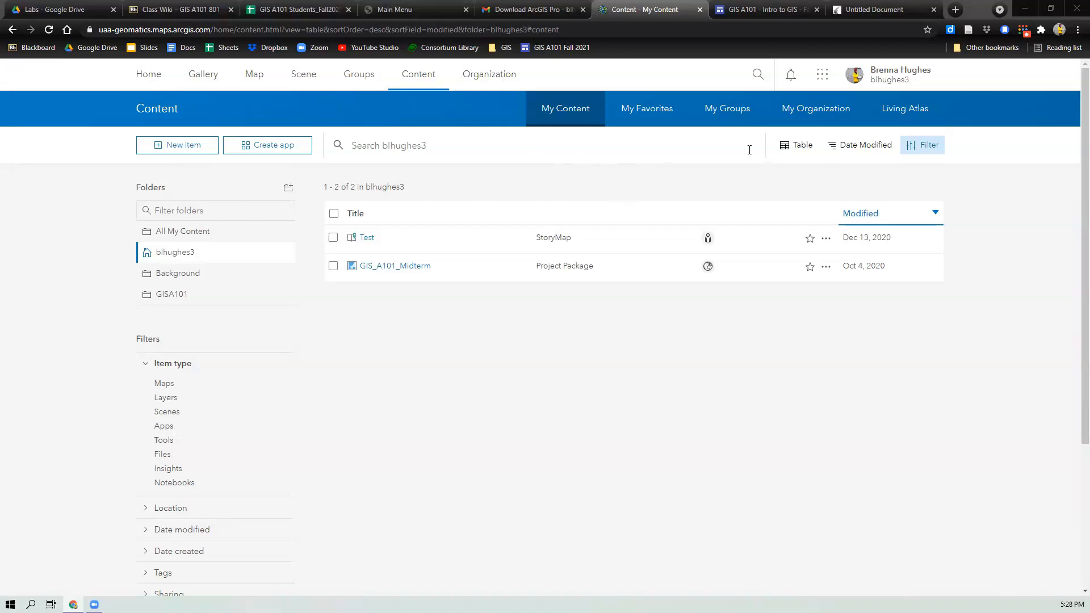
Step: Open the account's My settings page and switch to its Licenses section
{"action": "left_click", "coordinate": [889, 78]}
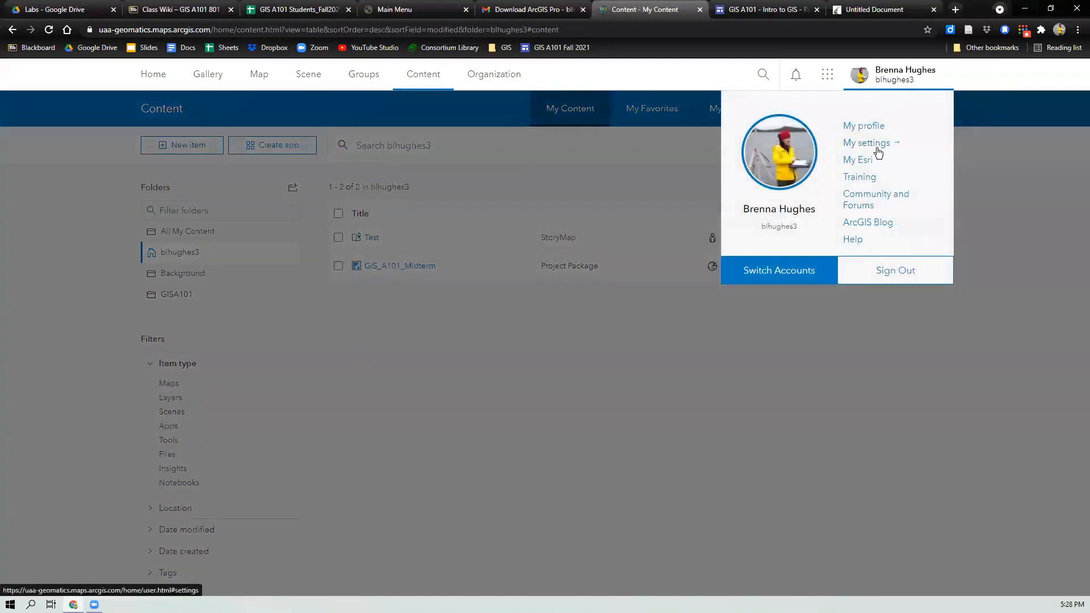
{"action": "left_click", "coordinate": [878, 146]}
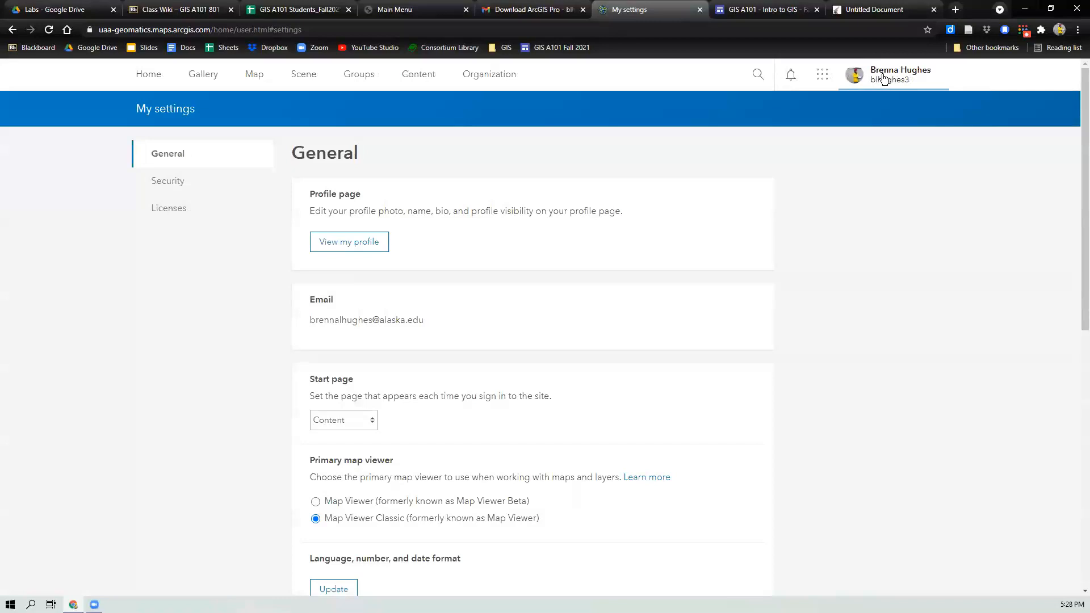
{"action": "left_click", "coordinate": [883, 77]}
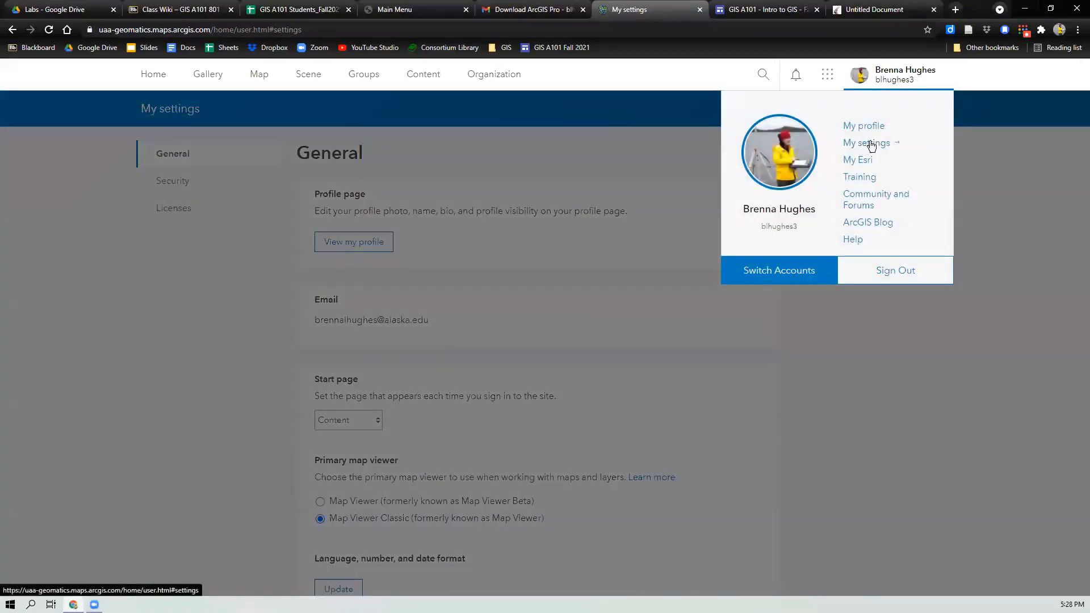
{"action": "left_click", "coordinate": [1022, 143]}
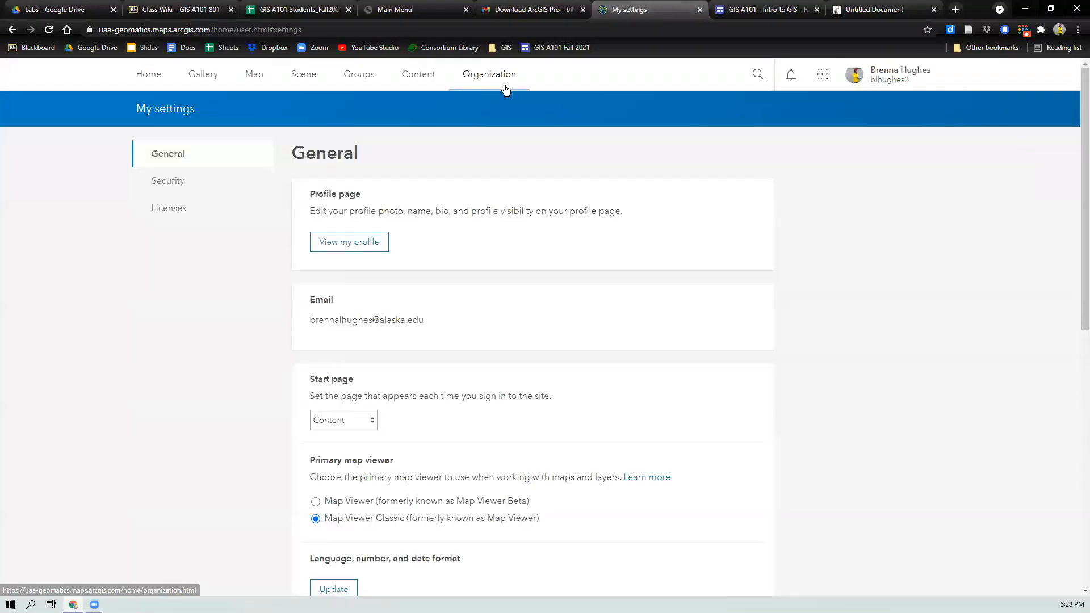
{"action": "left_click", "coordinate": [165, 211]}
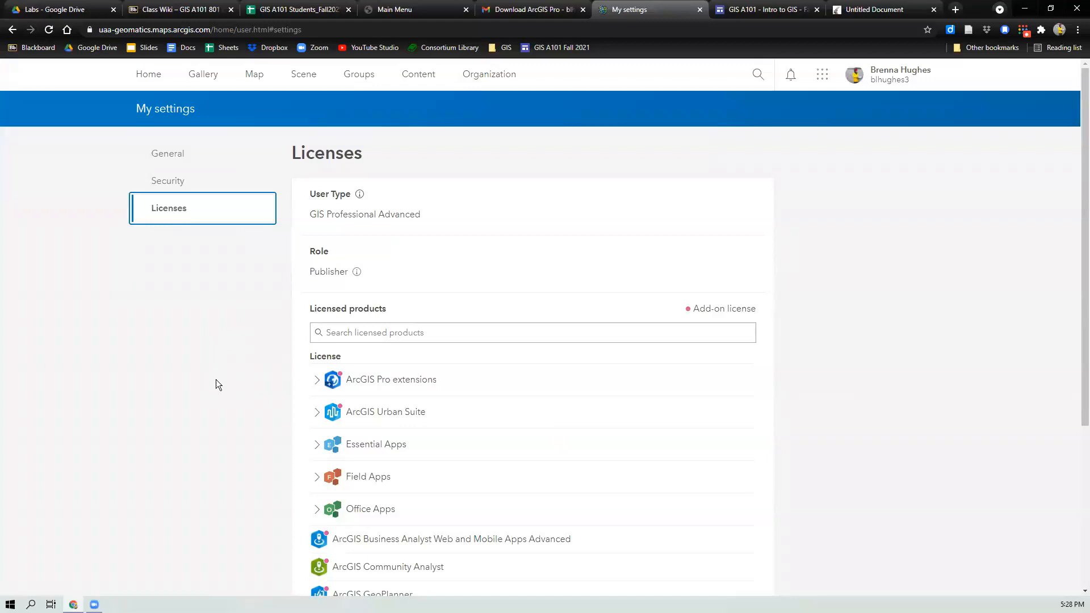
Step: Expand ArcGIS Pro extensions in the licensed products list and review the licensed extensions
{"action": "scroll", "coordinate": [289, 386], "scroll_direction": "down", "scroll_amount": 1}
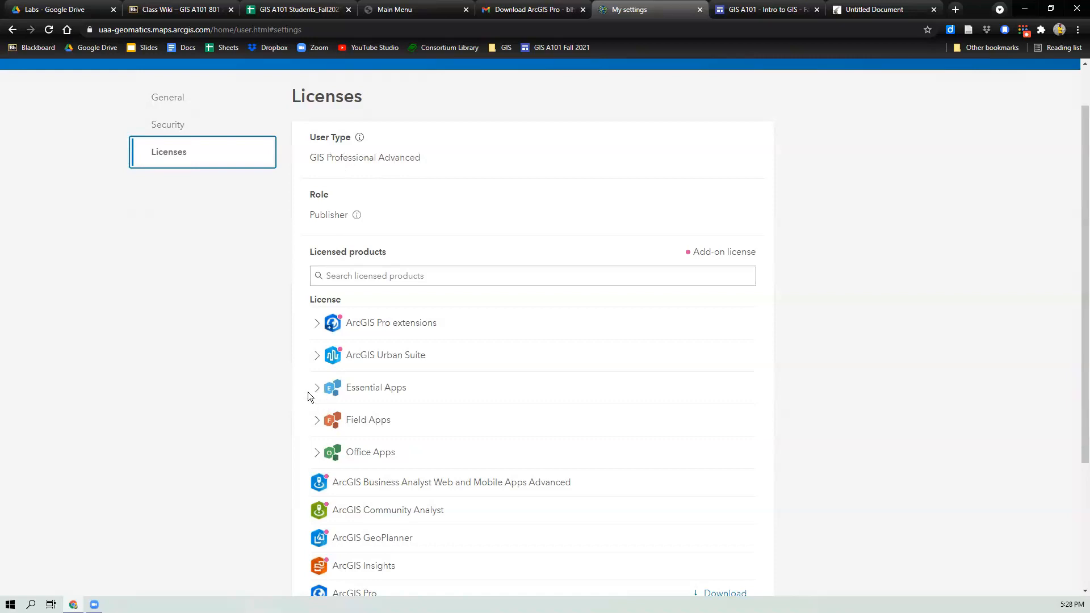
{"action": "left_click", "coordinate": [316, 323]}
{"action": "scroll", "coordinate": [316, 326], "scroll_direction": "down", "scroll_amount": 2}
{"action": "scroll", "coordinate": [316, 326], "scroll_direction": "down", "scroll_amount": 3}
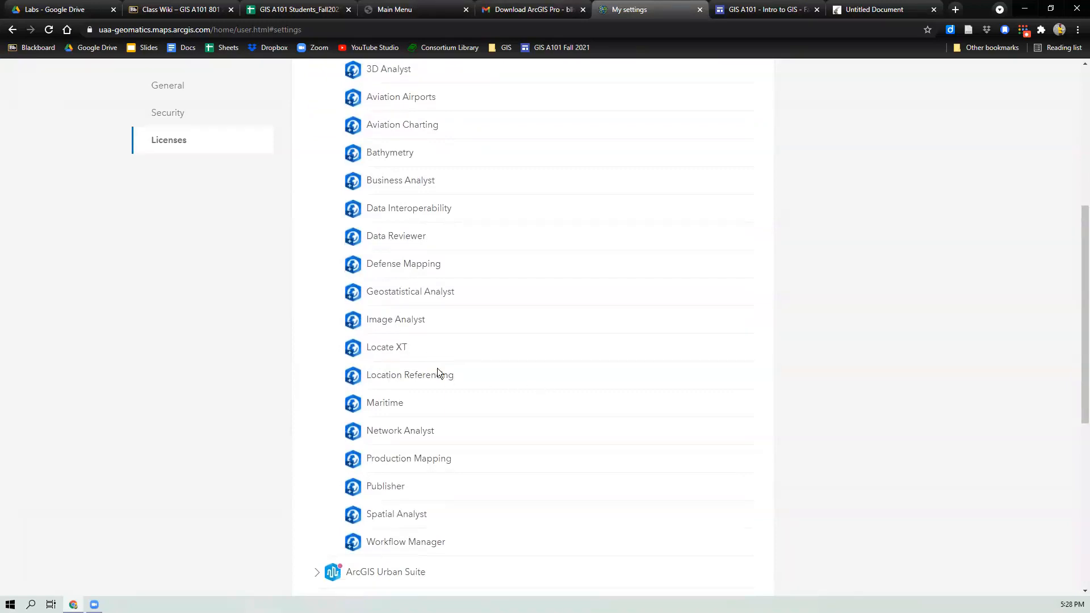
{"action": "scroll", "coordinate": [437, 372], "scroll_direction": "up", "scroll_amount": 3}
{"action": "scroll", "coordinate": [437, 373], "scroll_direction": "down", "scroll_amount": 1}
{"action": "scroll", "coordinate": [437, 373], "scroll_direction": "down", "scroll_amount": 3}
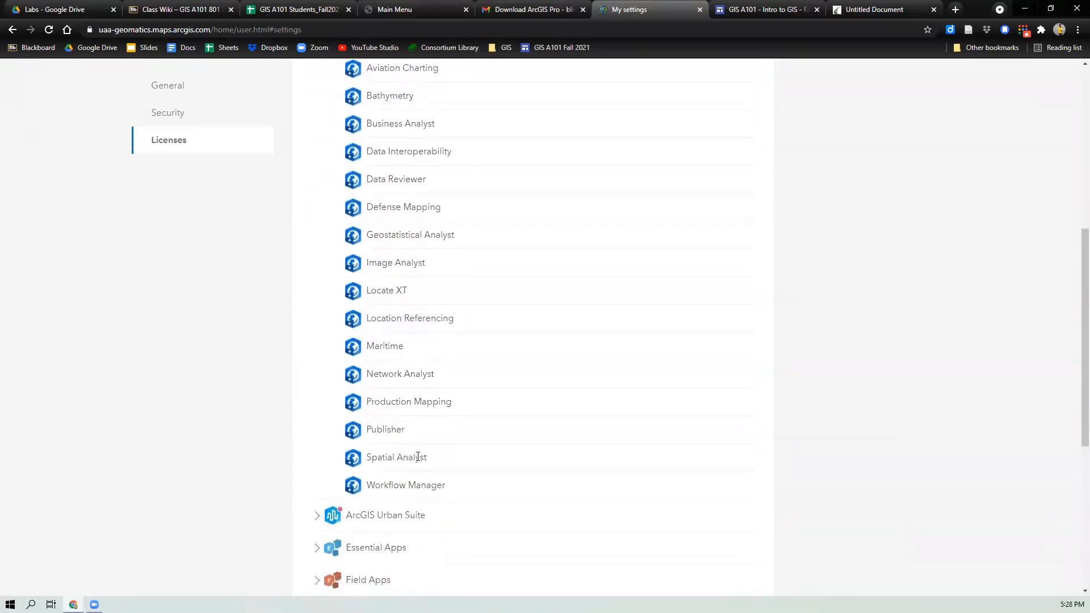
{"action": "scroll", "coordinate": [397, 468], "scroll_direction": "down", "scroll_amount": 2}
Step: Expand the Essential Apps, Field Apps and Office Apps groups to review their licensed apps
{"action": "left_click", "coordinate": [318, 435]}
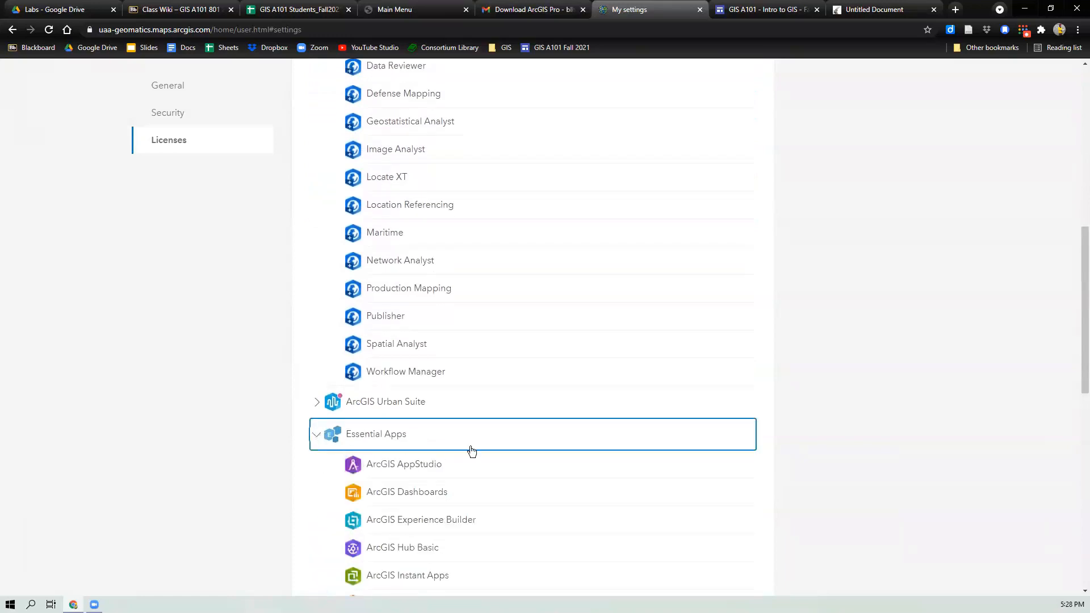
{"action": "scroll", "coordinate": [298, 528], "scroll_direction": "down", "scroll_amount": 5}
{"action": "scroll", "coordinate": [323, 507], "scroll_direction": "down", "scroll_amount": 1}
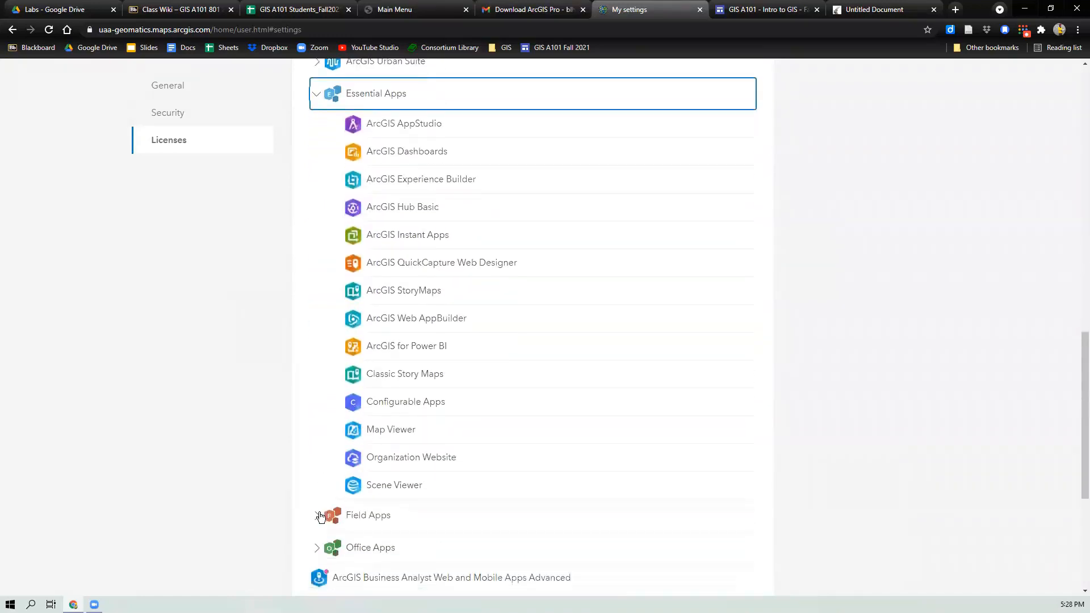
{"action": "left_click", "coordinate": [319, 514]}
{"action": "scroll", "coordinate": [395, 460], "scroll_direction": "down", "scroll_amount": 3}
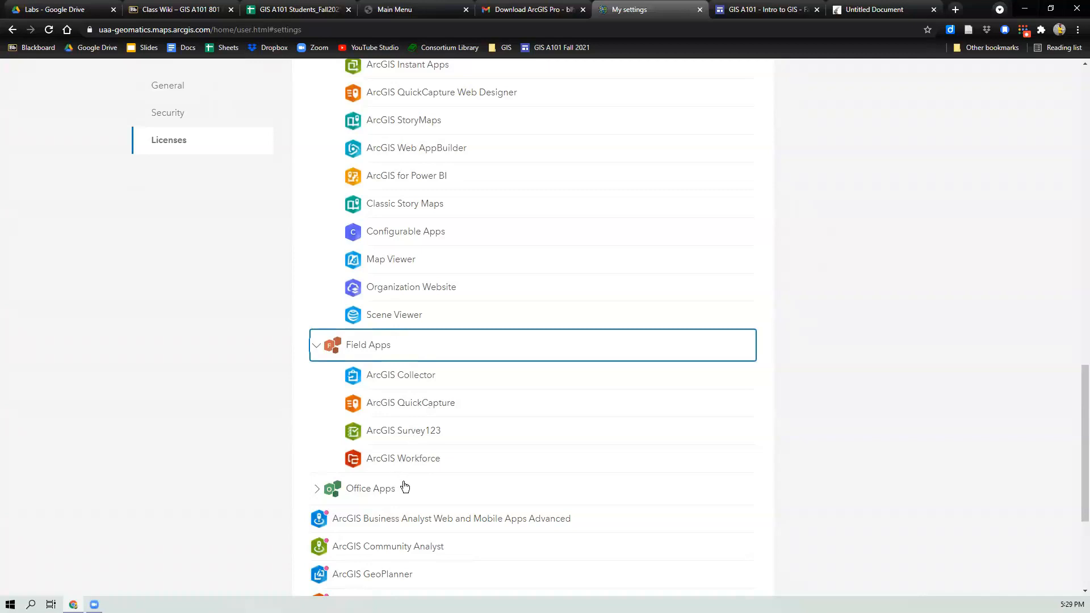
{"action": "scroll", "coordinate": [414, 480], "scroll_direction": "down", "scroll_amount": 2}
{"action": "scroll", "coordinate": [423, 480], "scroll_direction": "down", "scroll_amount": 2}
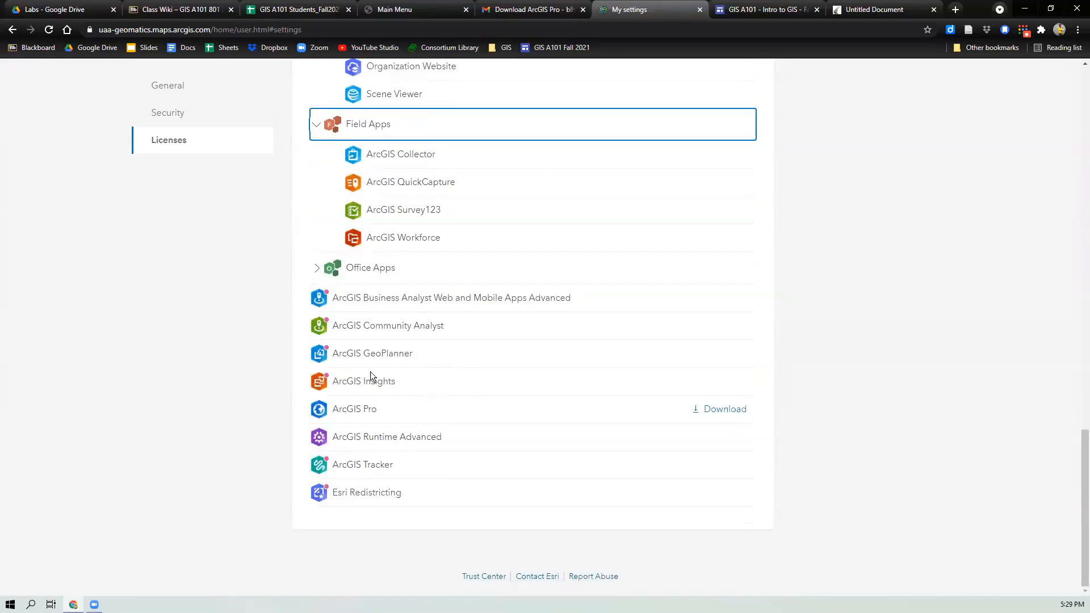
{"action": "left_click", "coordinate": [318, 269]}
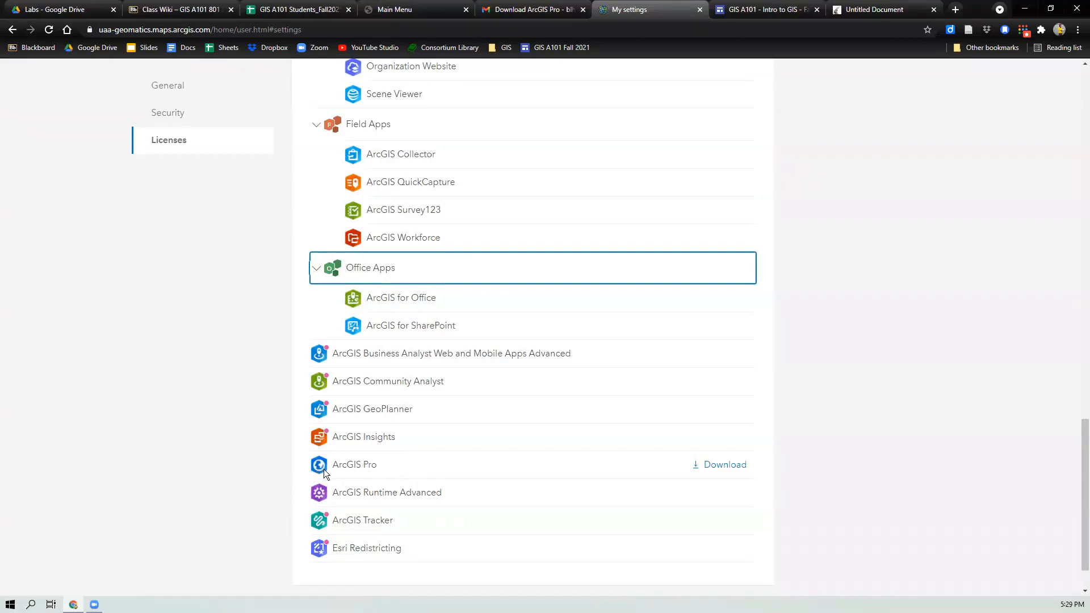
Step: Open the ArcGIS Pro download dialog and check the language options, keeping English (Version 2.8)
{"action": "left_click", "coordinate": [715, 465]}
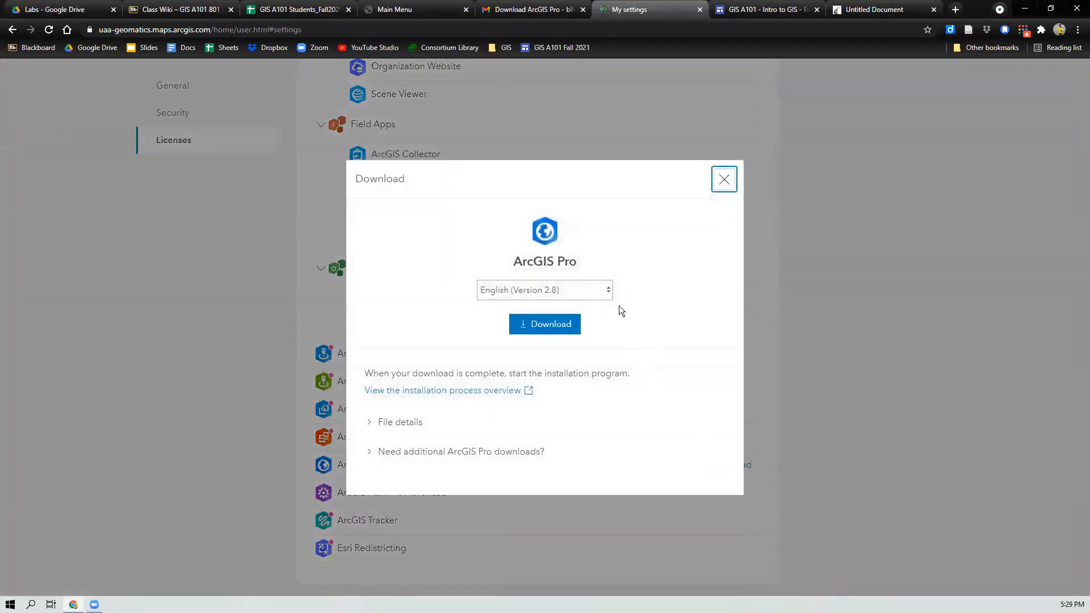
{"action": "left_click", "coordinate": [609, 293]}
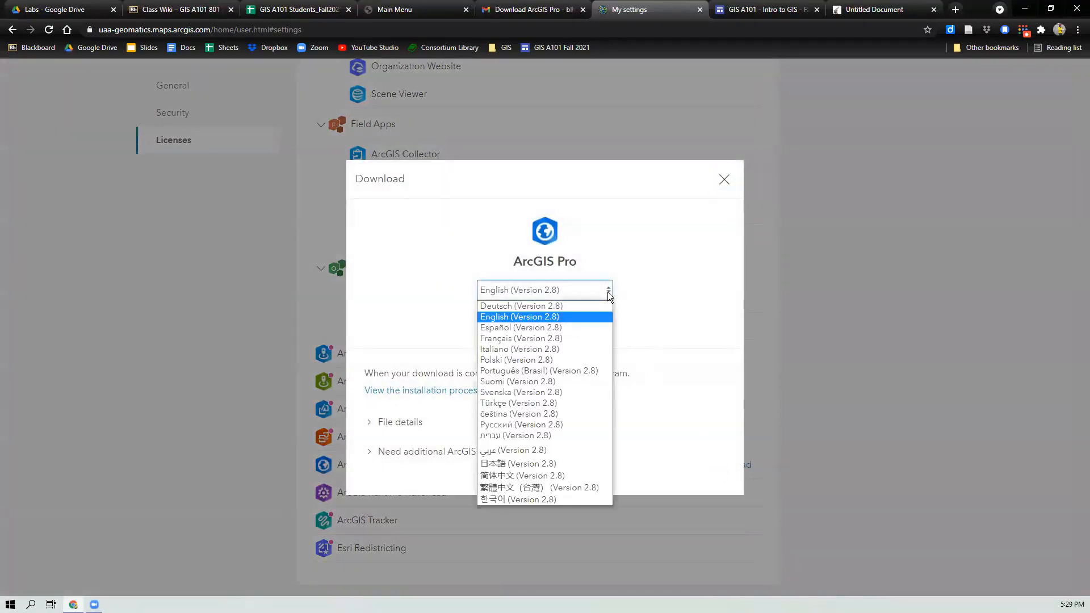
{"action": "left_click", "coordinate": [607, 292]}
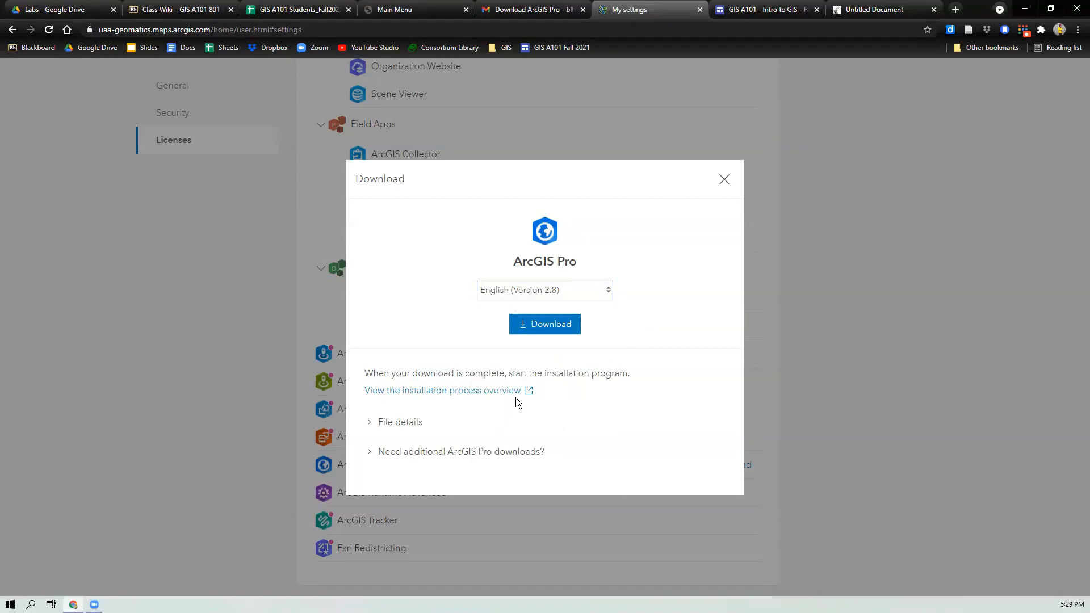
Step: Expand the File details and additional downloads sections of the download dialog, then close it
{"action": "left_click", "coordinate": [374, 423]}
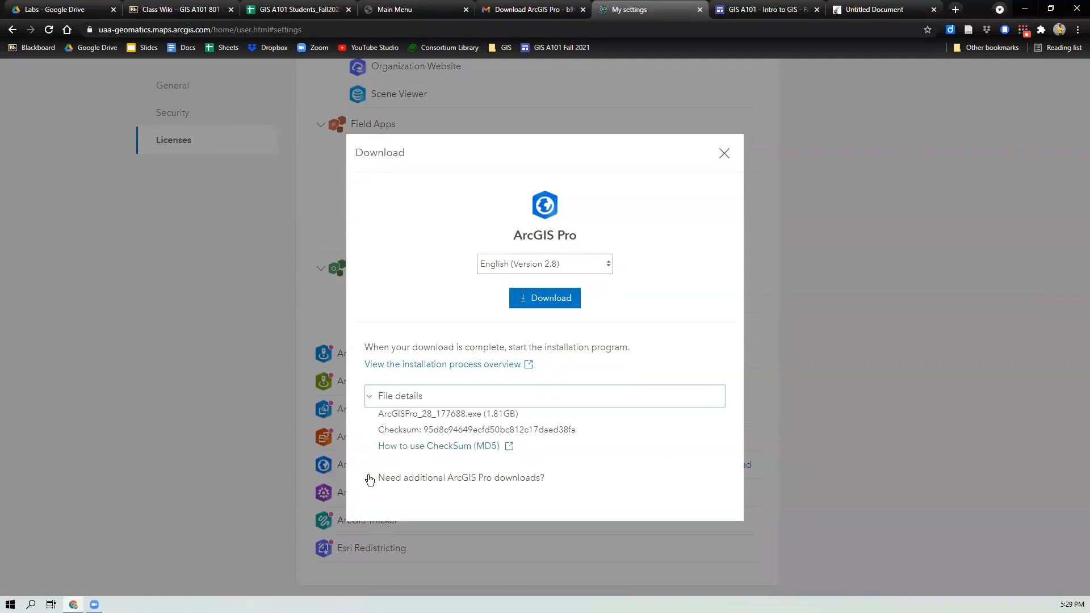
{"action": "left_click", "coordinate": [370, 478]}
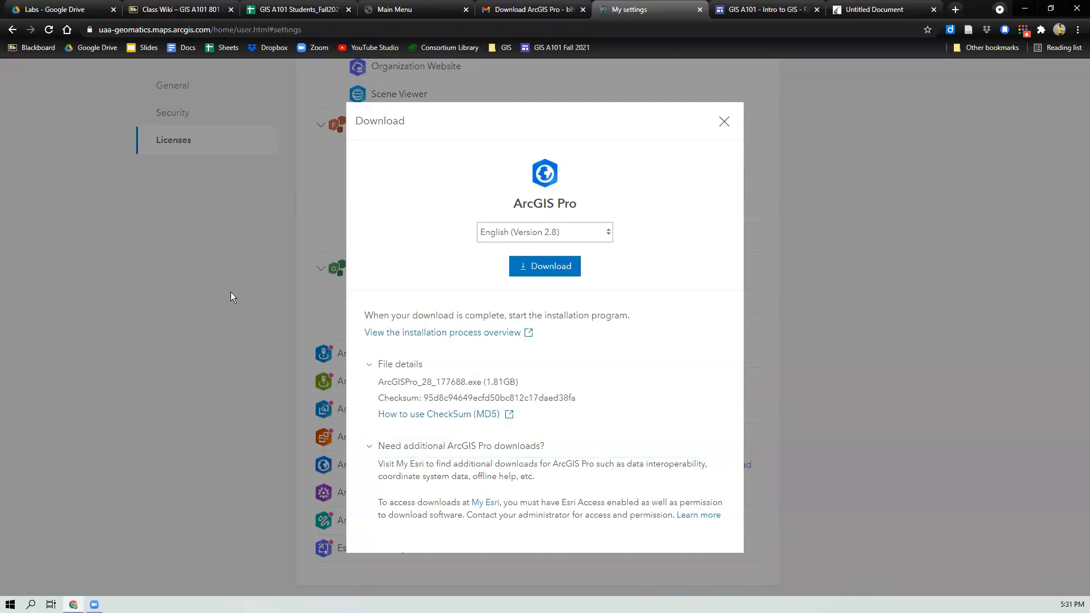
{"action": "left_click", "coordinate": [725, 122]}
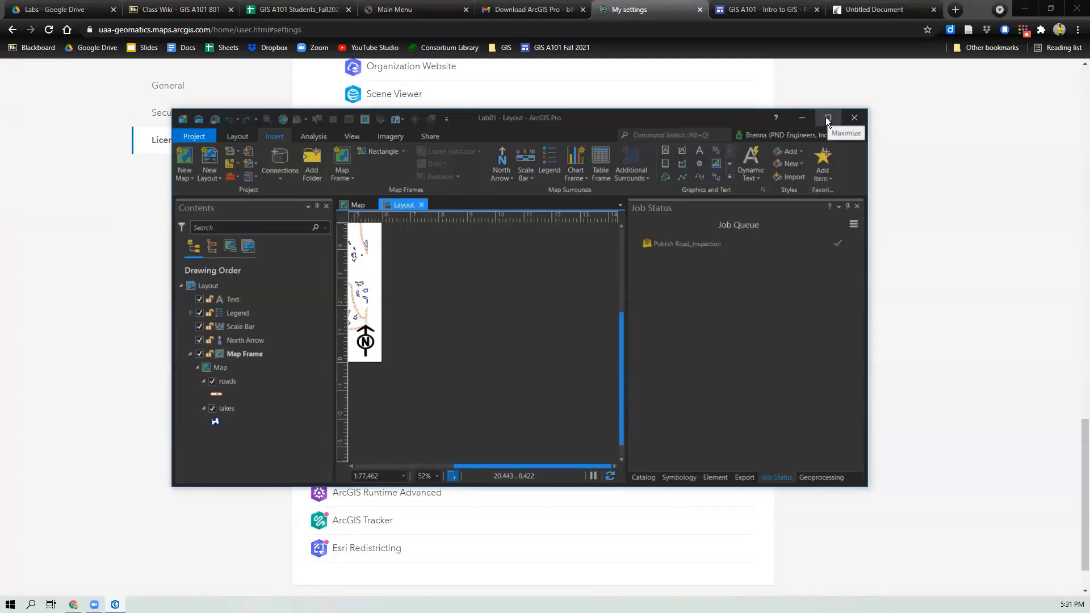
Step: Maximize the ArcGIS Pro window, dismissing the accidentally opened new project dialog
{"action": "left_click", "coordinate": [826, 118]}
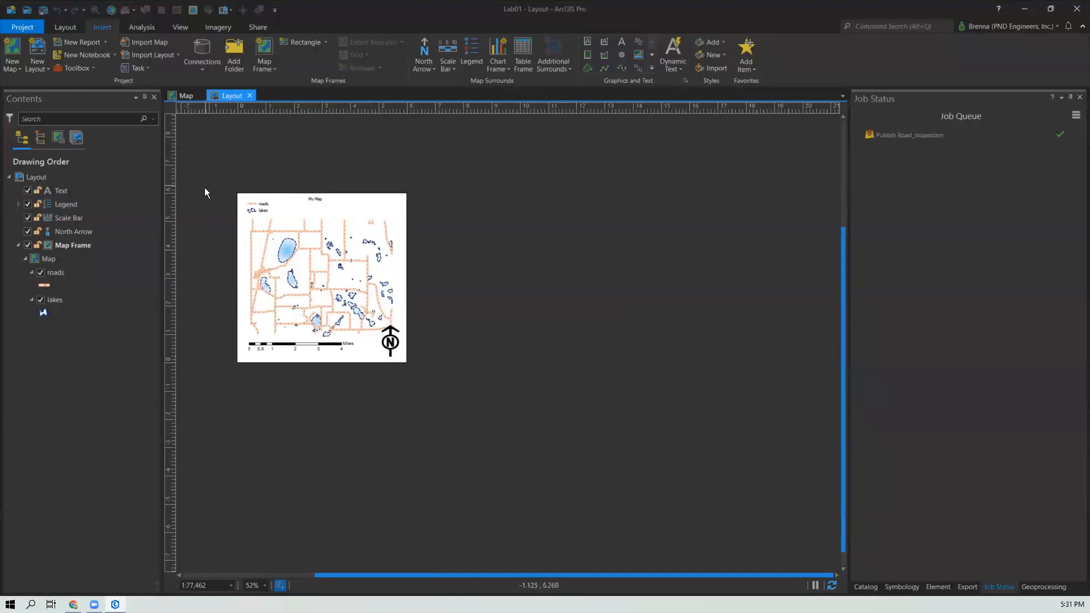
{"action": "left_click", "coordinate": [12, 11]}
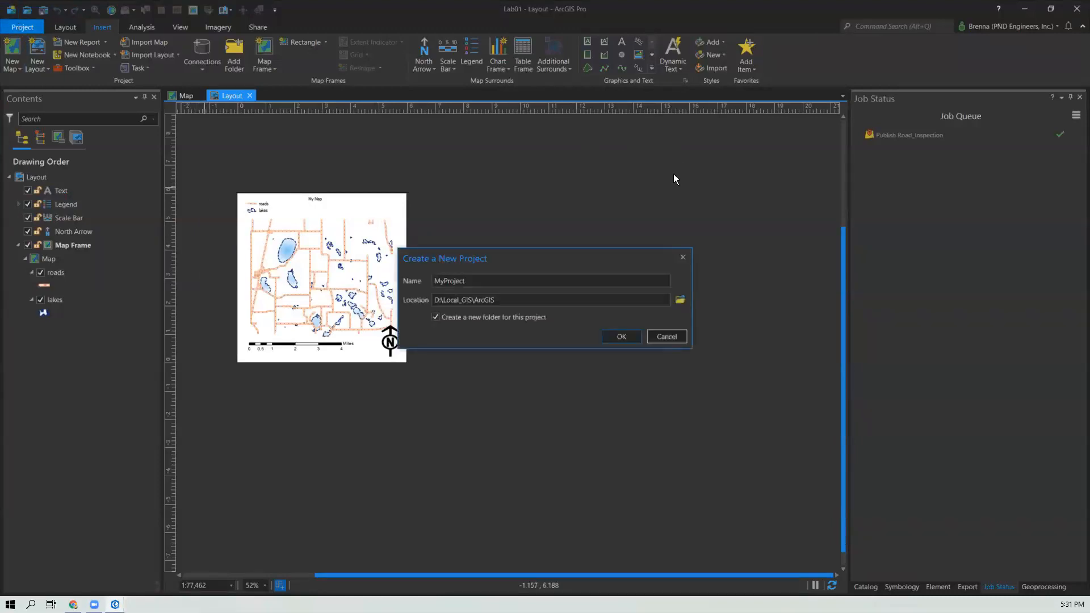
{"action": "left_click", "coordinate": [683, 257]}
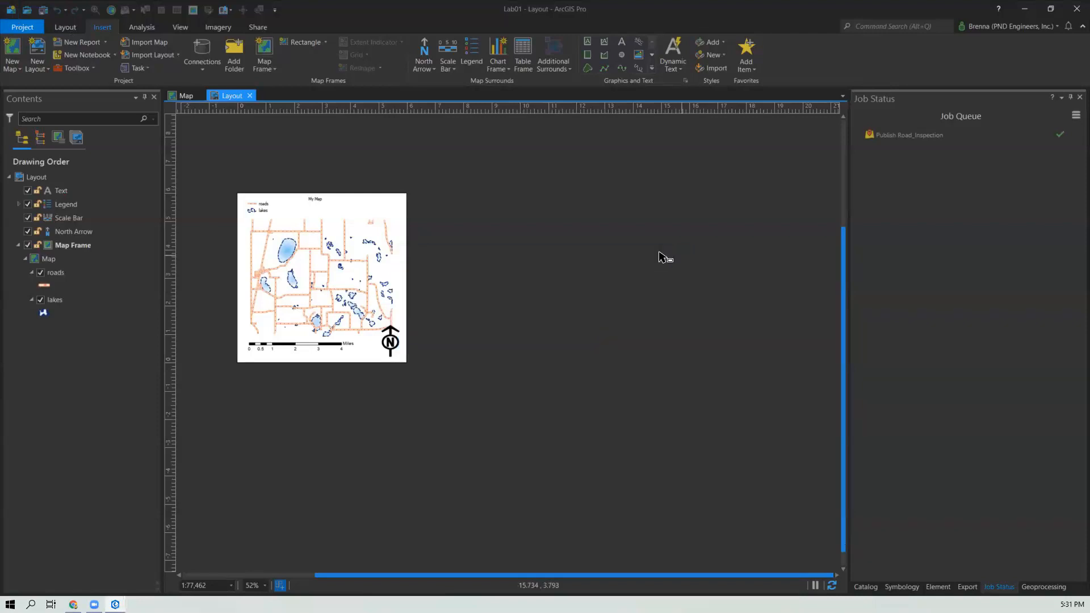
Step: Open the project Licensing page and view the licensing configuration options
{"action": "left_click", "coordinate": [24, 27]}
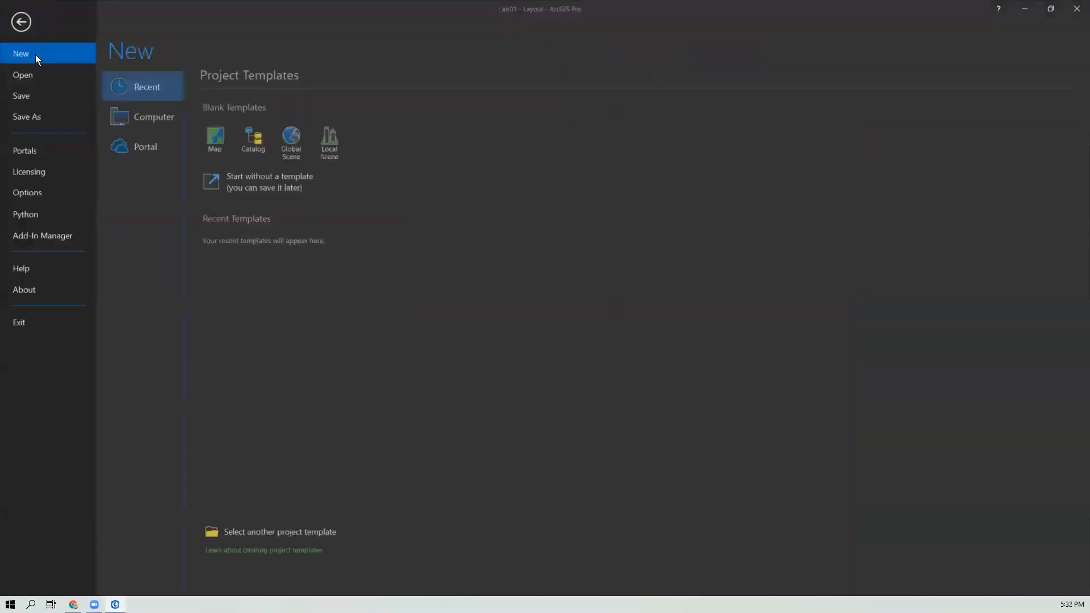
{"action": "left_click", "coordinate": [34, 172]}
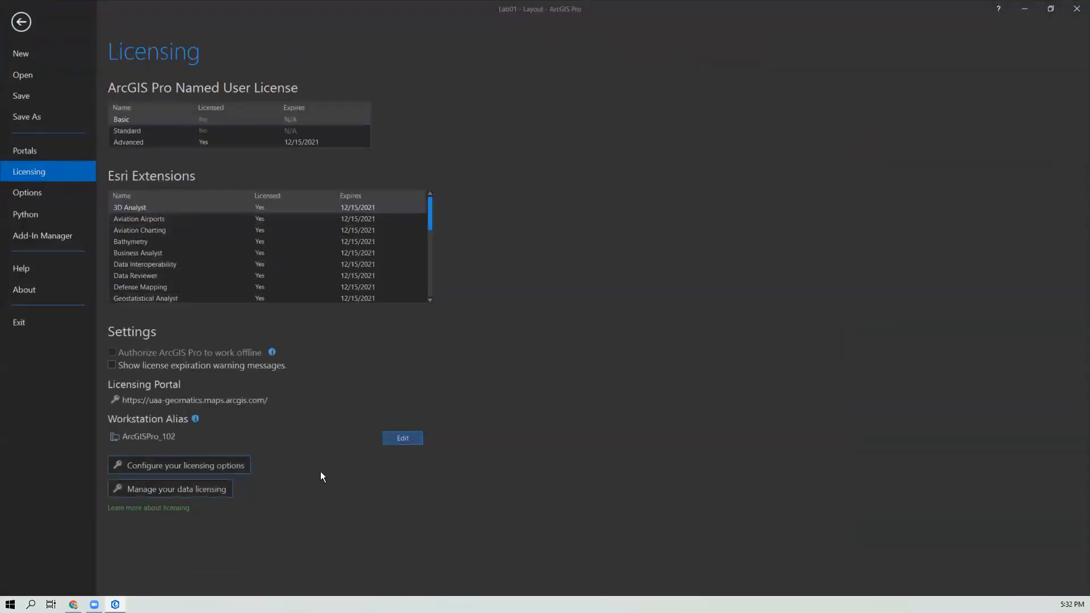
{"action": "left_click", "coordinate": [228, 466]}
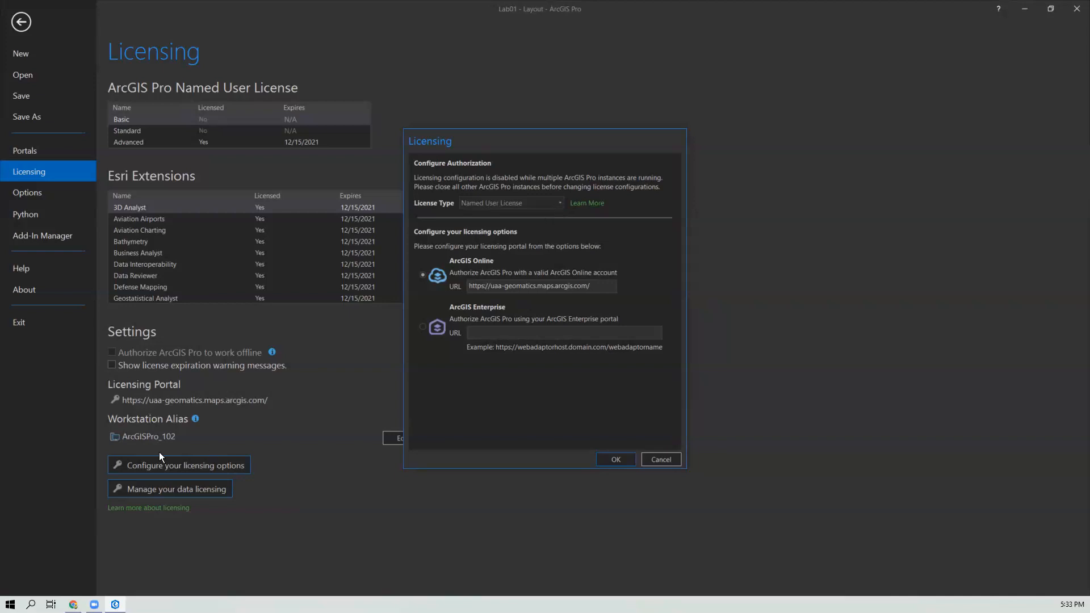
Step: Switch back to the My settings page in Chrome
{"action": "mouse_move", "coordinate": [74, 604]}
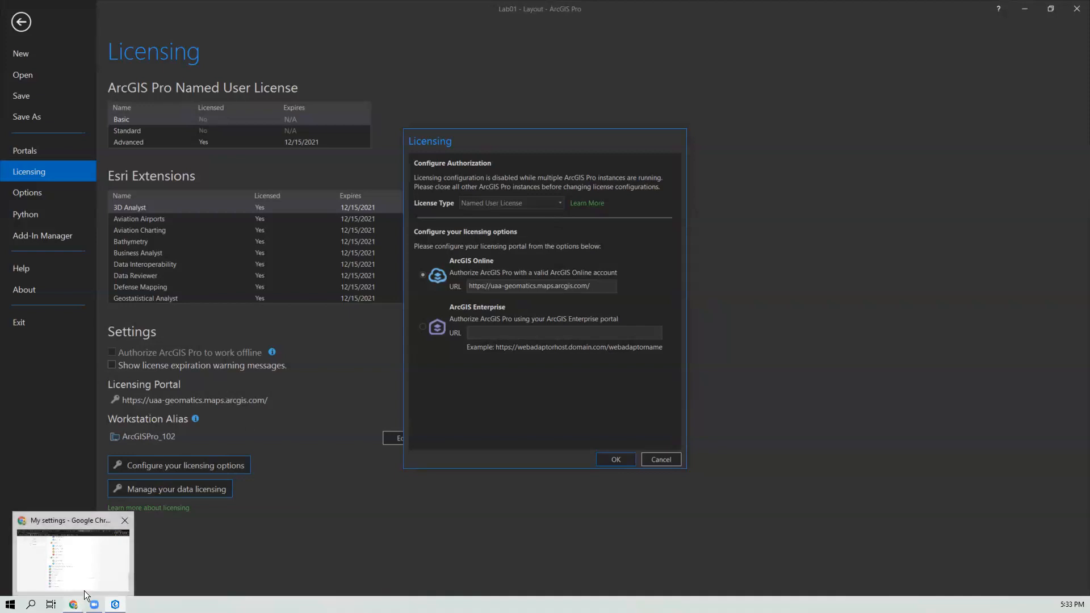
{"action": "left_click", "coordinate": [98, 577]}
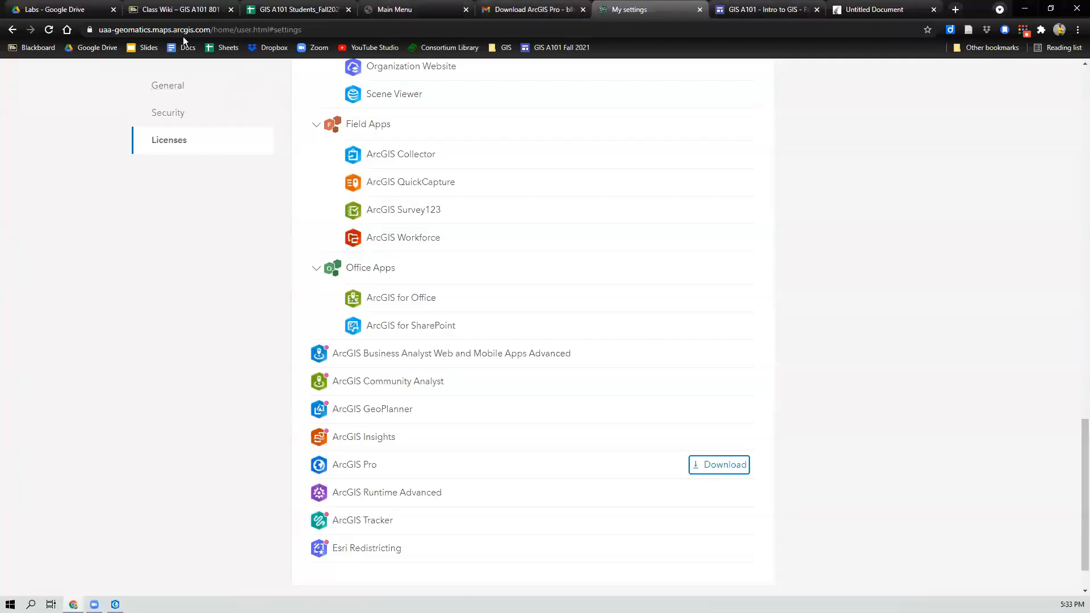
Step: Select the organization's portal address uaa-geomatics.maps.arcgis.com on the My settings Licenses page and return to the top
{"action": "scroll", "coordinate": [676, 158], "scroll_direction": "up", "scroll_amount": 20}
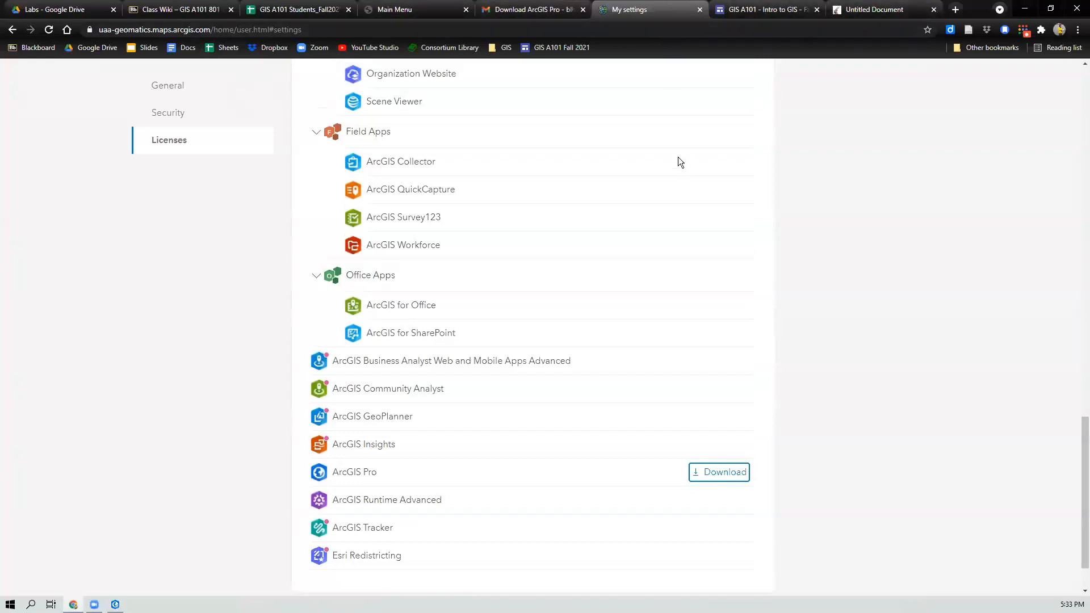
{"action": "left_click", "coordinate": [186, 31]}
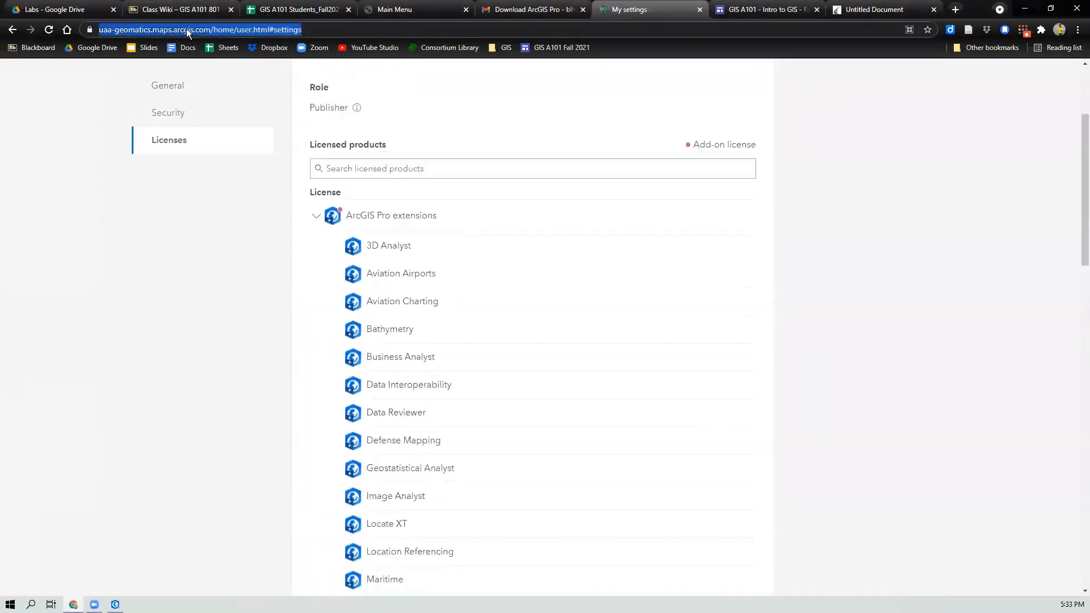
{"action": "left_click", "coordinate": [204, 31]}
{"action": "left_click_drag", "start_coordinate": [237, 30], "coordinate": [92, 23]}
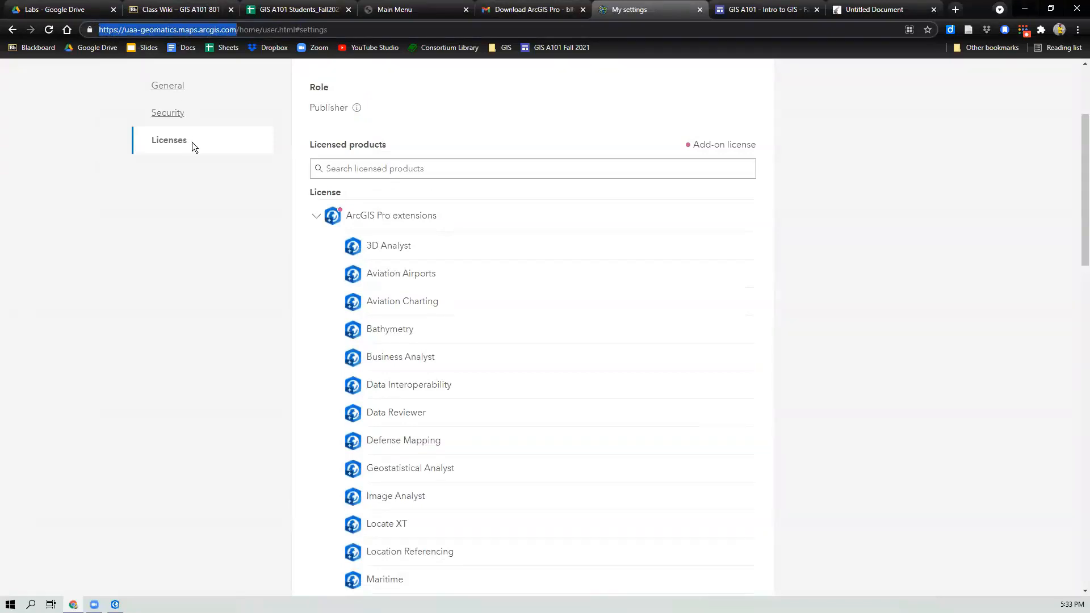
{"action": "scroll", "coordinate": [192, 145], "scroll_direction": "up", "scroll_amount": 3}
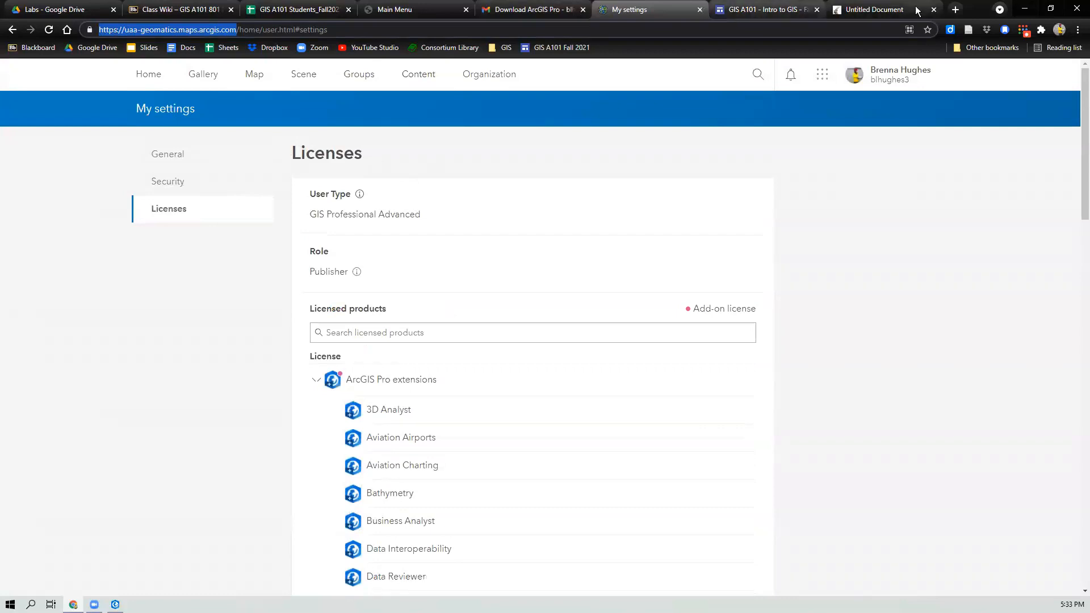
Step: Try to apply the ArcGIS Online licensing option in ArcGIS Pro, dismiss the warning, and cancel the Licensing dialog
{"action": "left_click", "coordinate": [1025, 12]}
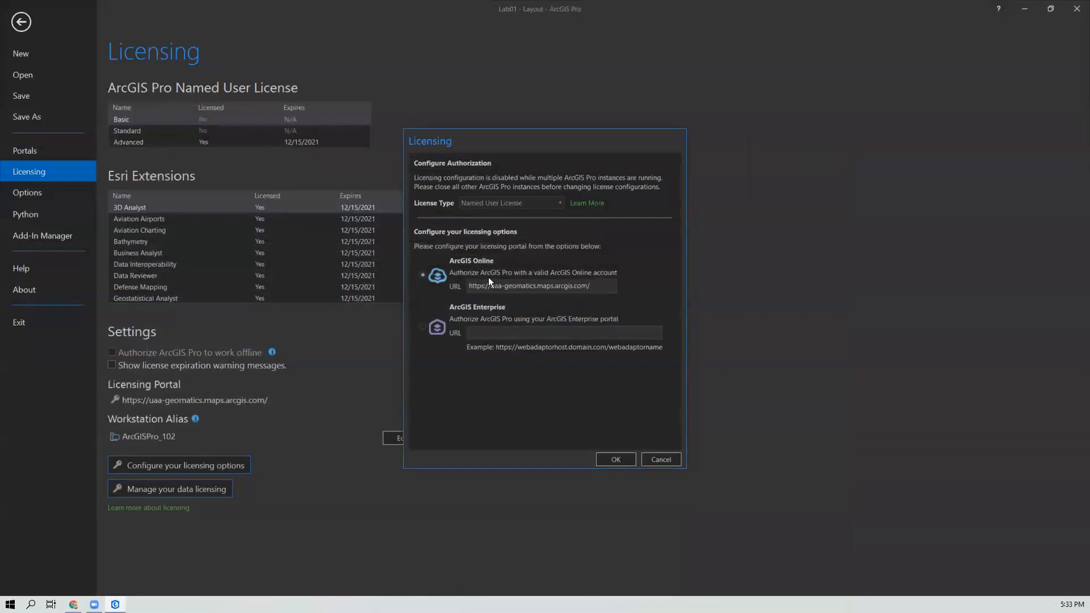
{"action": "left_click", "coordinate": [615, 459]}
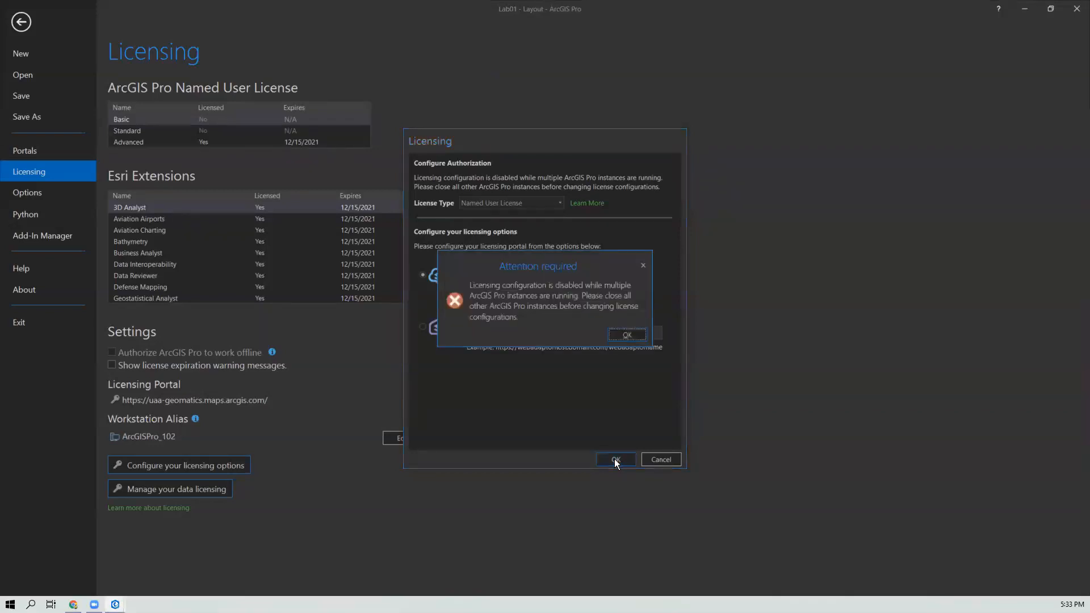
{"action": "left_click", "coordinate": [628, 334]}
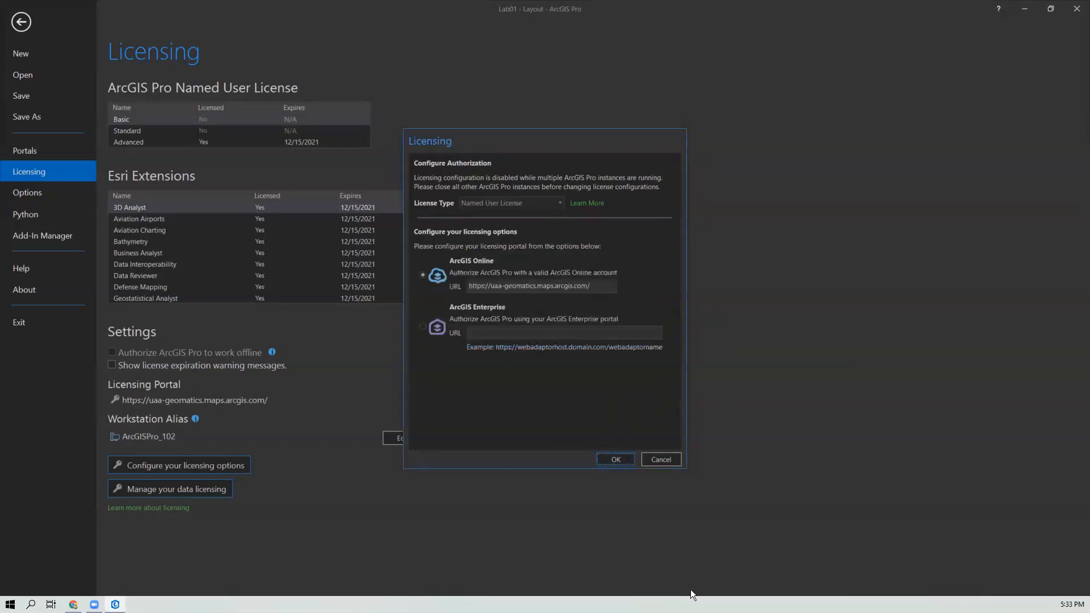
{"action": "left_click", "coordinate": [667, 461]}
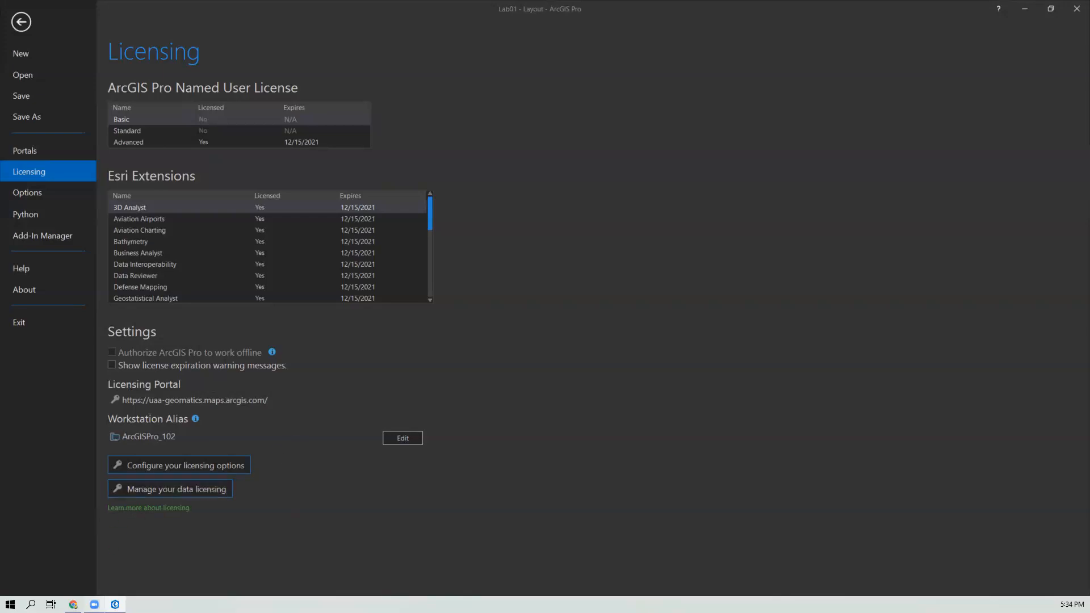
Step: Review the ArcGIS Pro extensions listed on the My settings Licenses page, then return to ArcGIS Pro
{"action": "left_click", "coordinate": [136, 540]}
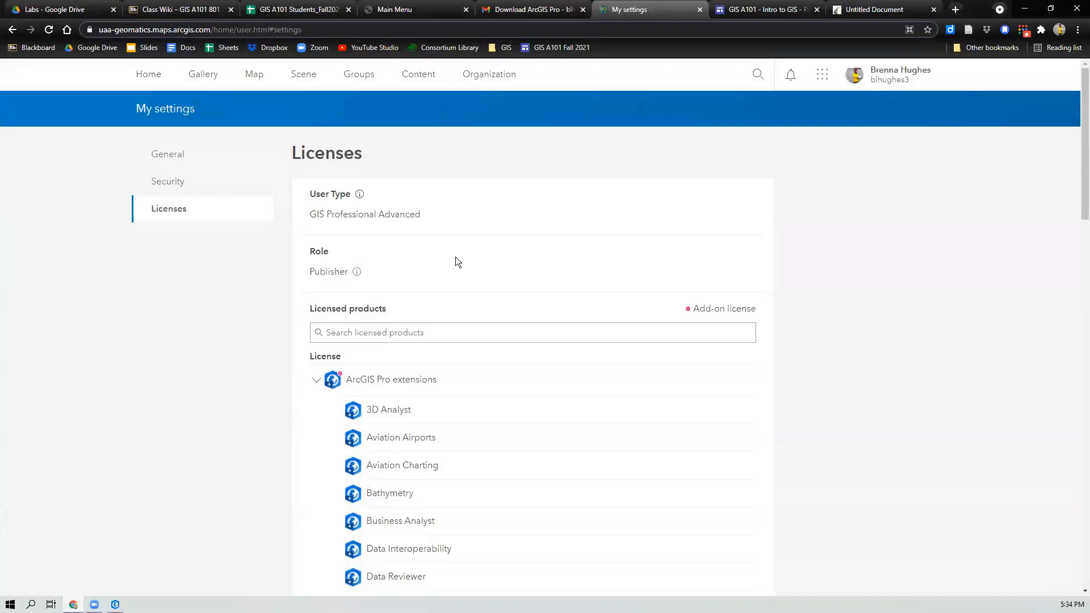
{"action": "scroll", "coordinate": [455, 257], "scroll_direction": "down", "scroll_amount": 10}
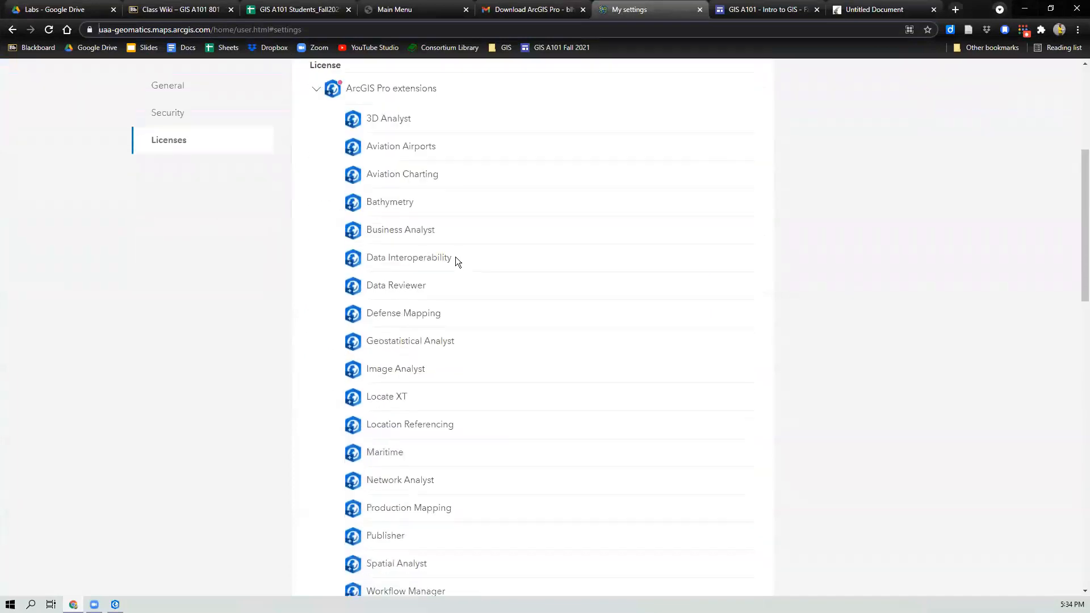
{"action": "left_click", "coordinate": [1024, 8]}
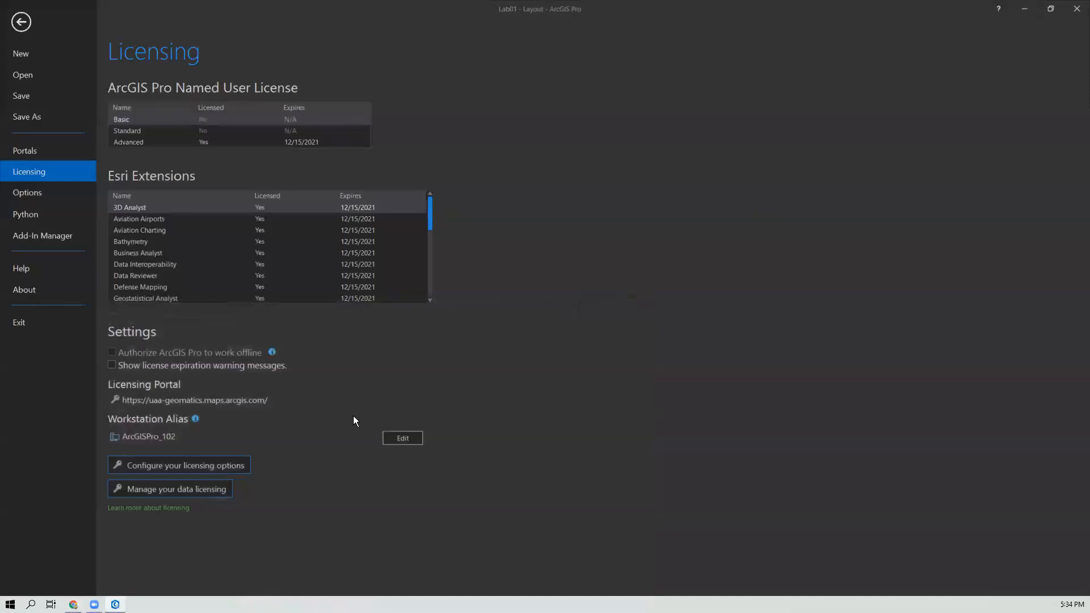
Step: Leave and reopen the Project Licensing page, then open the licensing options configuration dialog
{"action": "left_click", "coordinate": [23, 25]}
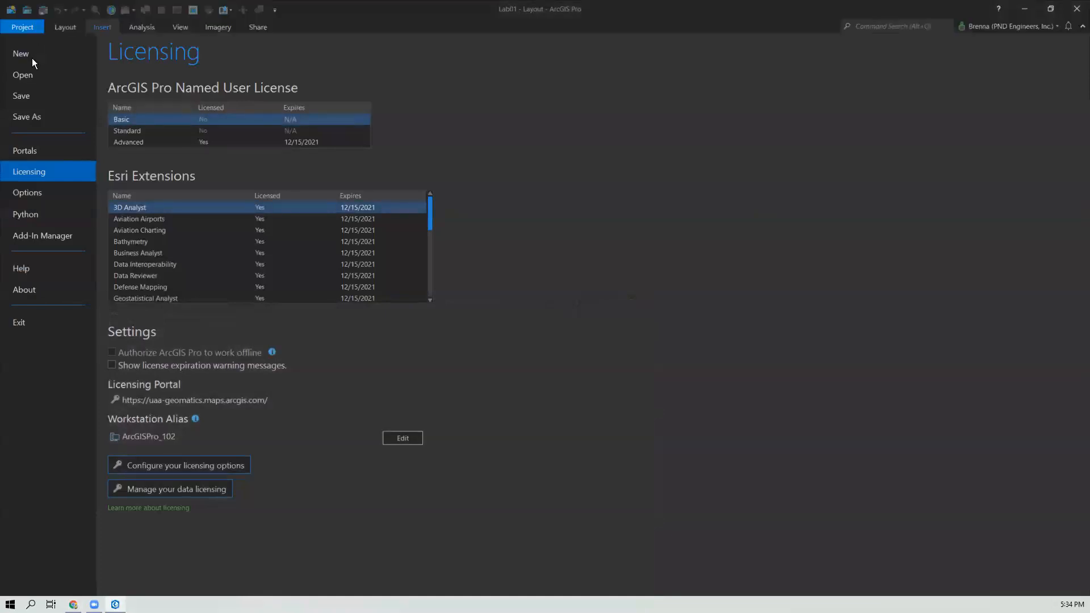
{"action": "left_click", "coordinate": [24, 27]}
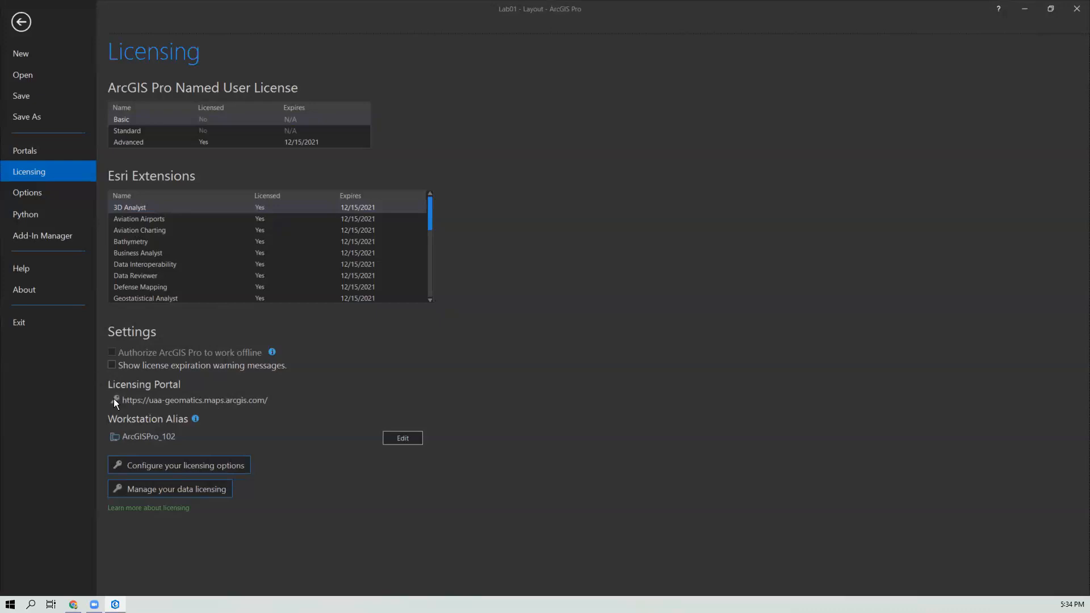
{"action": "left_click", "coordinate": [183, 462]}
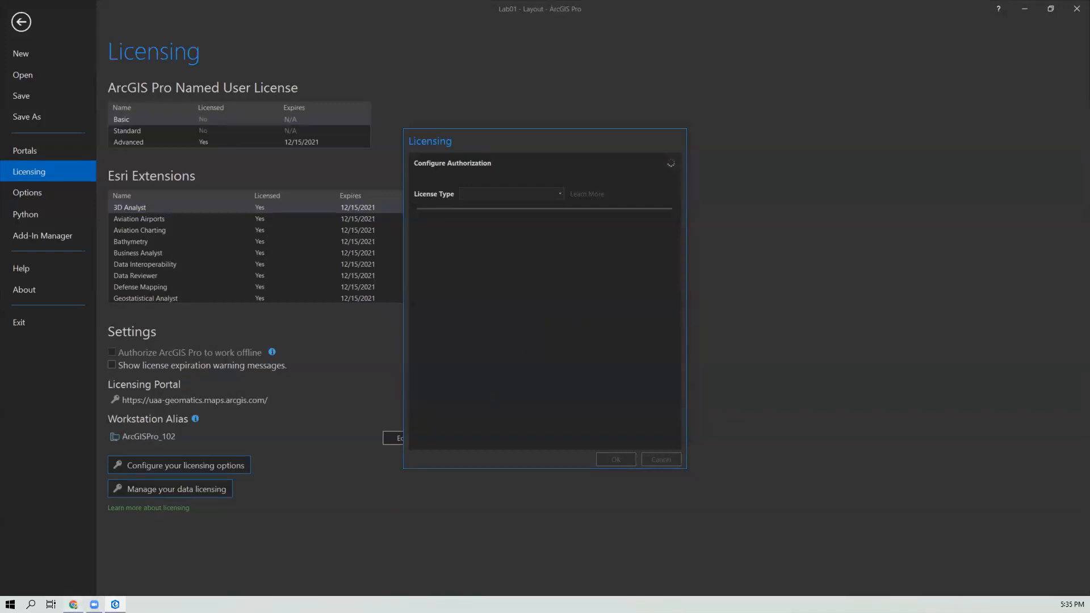
Step: Open the How to Join ArcGIS online UA organization document attached to the Download ArcGIS Pro email and scroll through it
{"action": "mouse_move", "coordinate": [73, 603]}
{"action": "left_click", "coordinate": [79, 567]}
{"action": "left_click", "coordinate": [568, 12]}
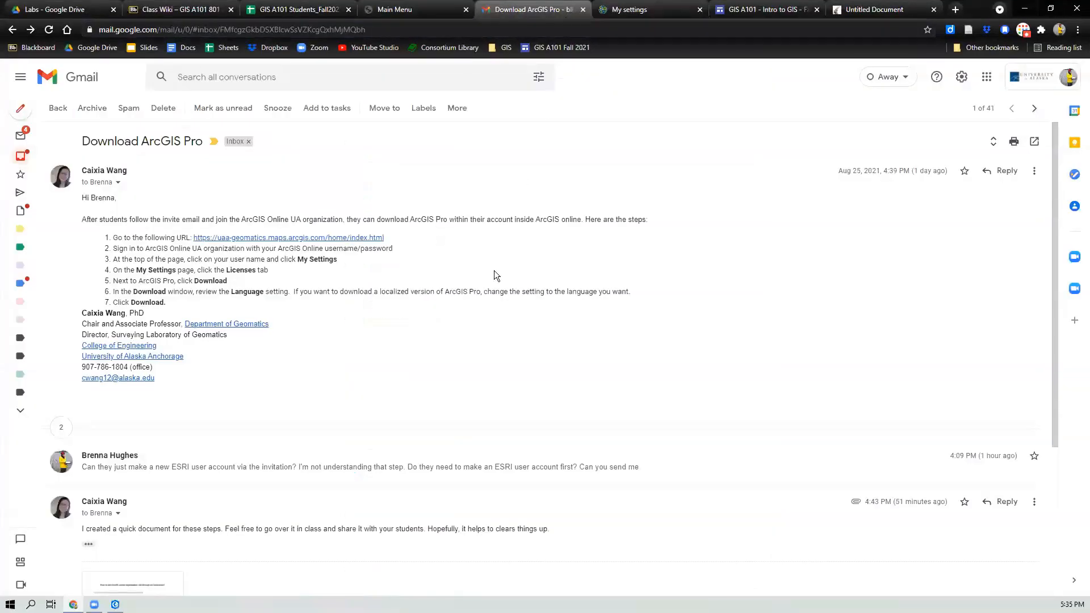
{"action": "scroll", "coordinate": [280, 486], "scroll_direction": "down", "scroll_amount": 4}
{"action": "left_click", "coordinate": [113, 374]}
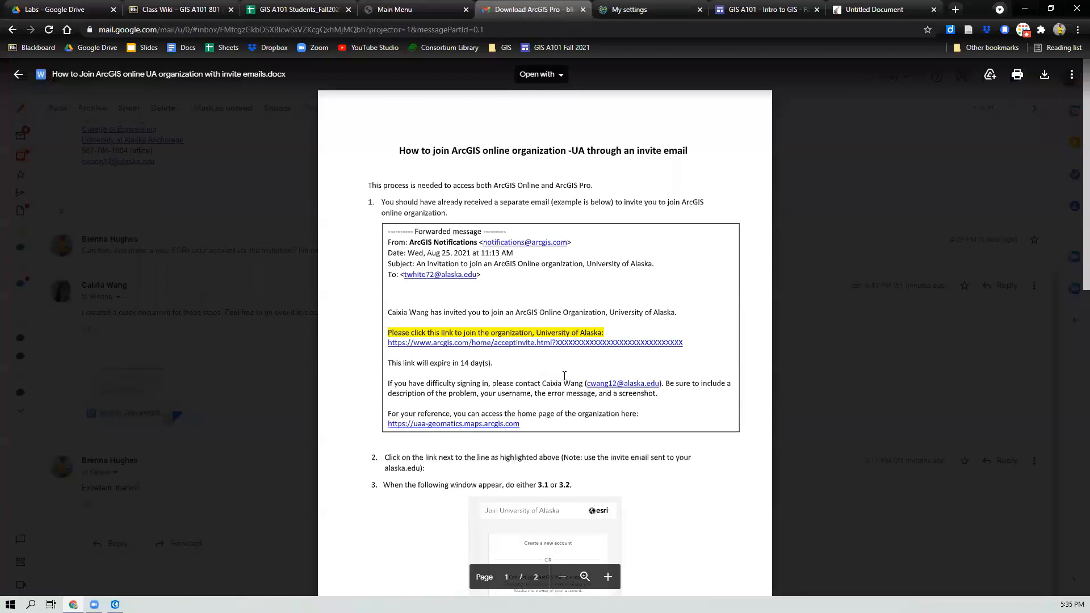
{"action": "scroll", "coordinate": [570, 407], "scroll_direction": "down", "scroll_amount": 1}
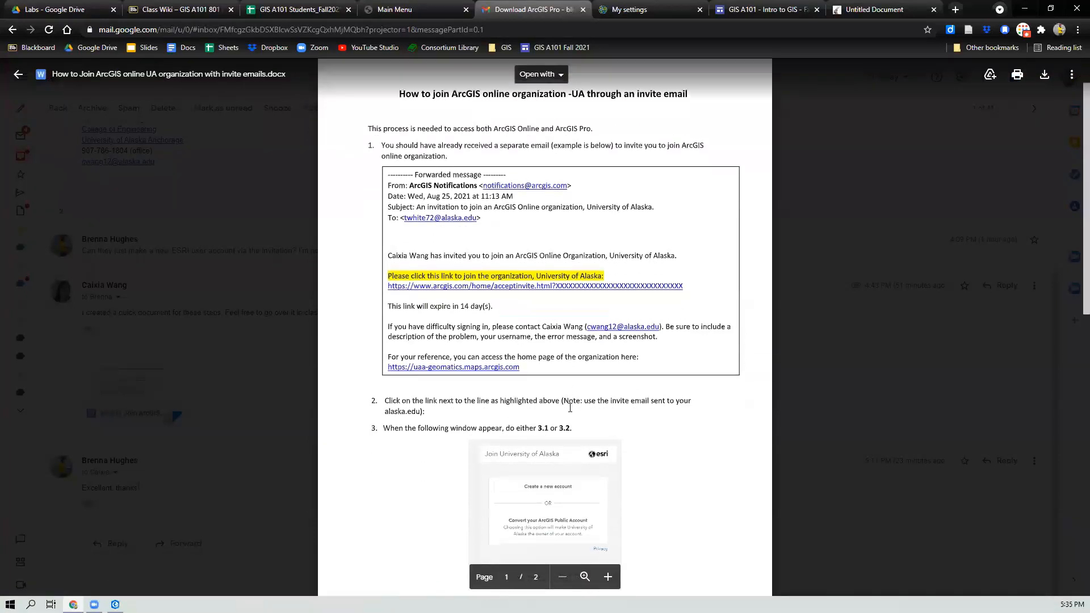
{"action": "scroll", "coordinate": [570, 407], "scroll_direction": "down", "scroll_amount": 3}
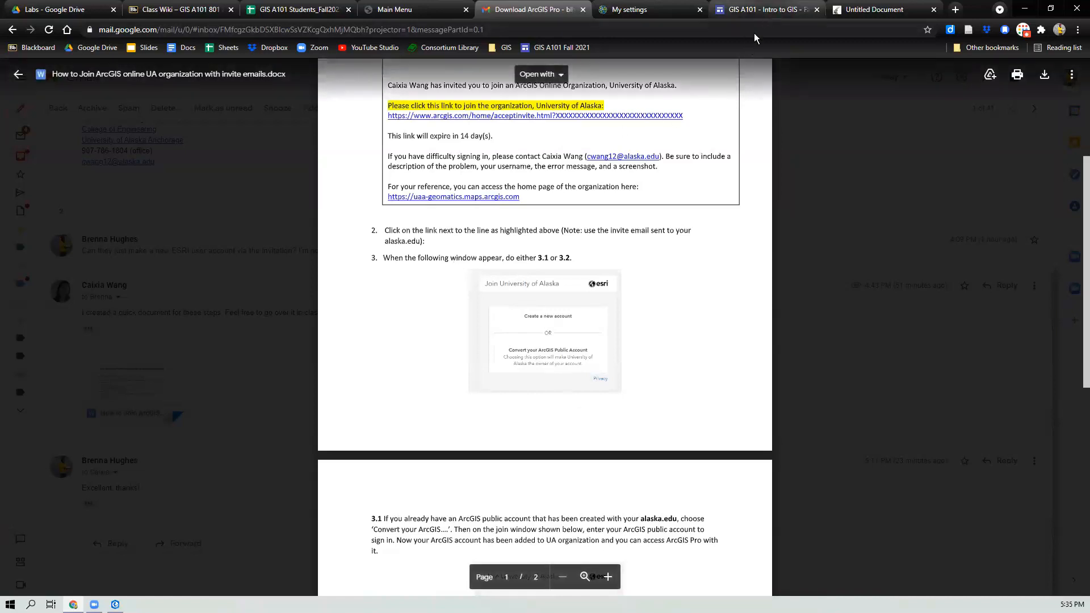
Step: Open the Geomatics Server Access Guide from the class site's Help section
{"action": "left_click", "coordinate": [762, 9]}
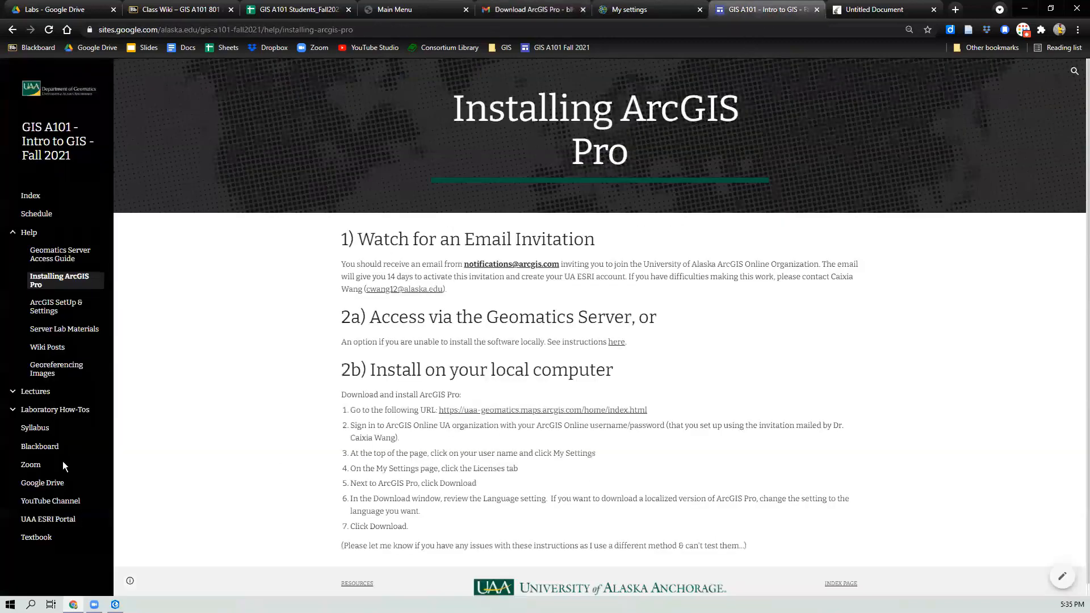
{"action": "left_click", "coordinate": [57, 258]}
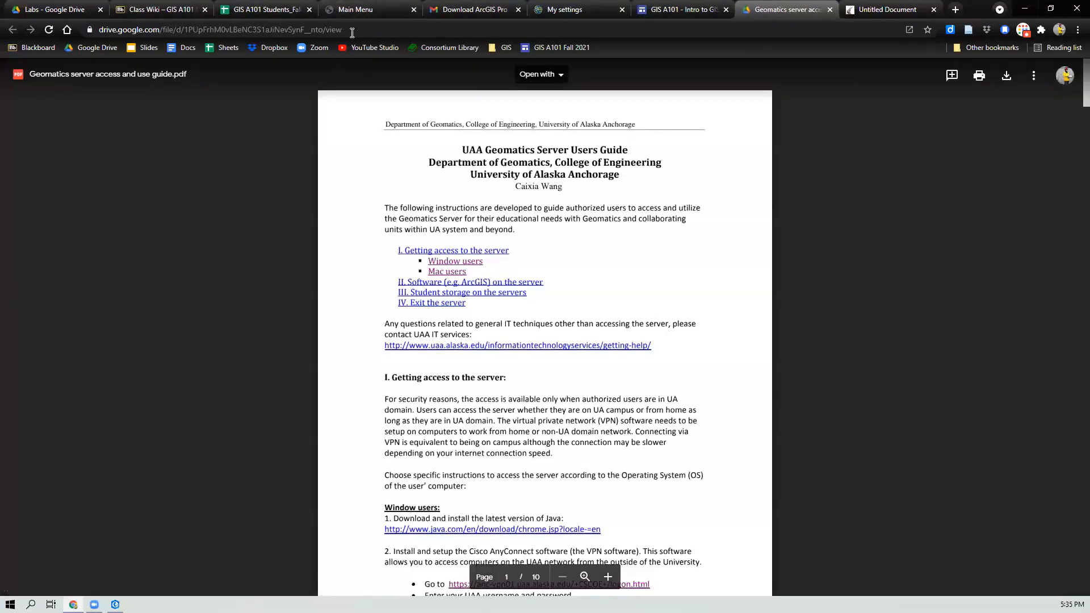
{"action": "left_click", "coordinate": [352, 29]}
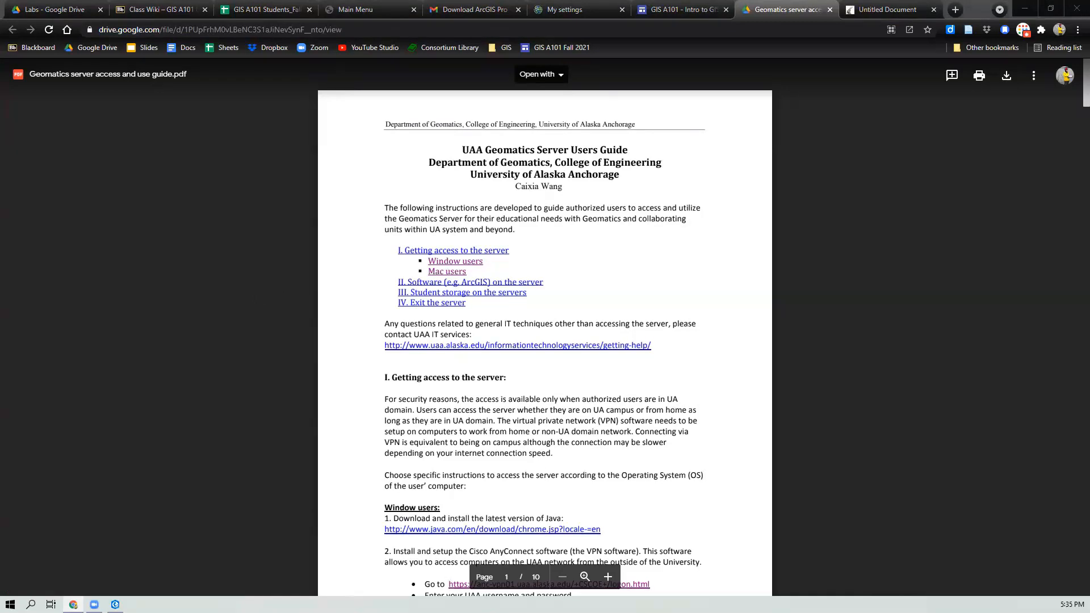
Step: Scroll through the Geomatics server access and use guide to review the Windows and Mac user instructions
{"action": "scroll", "coordinate": [335, 451], "scroll_direction": "down", "scroll_amount": 7}
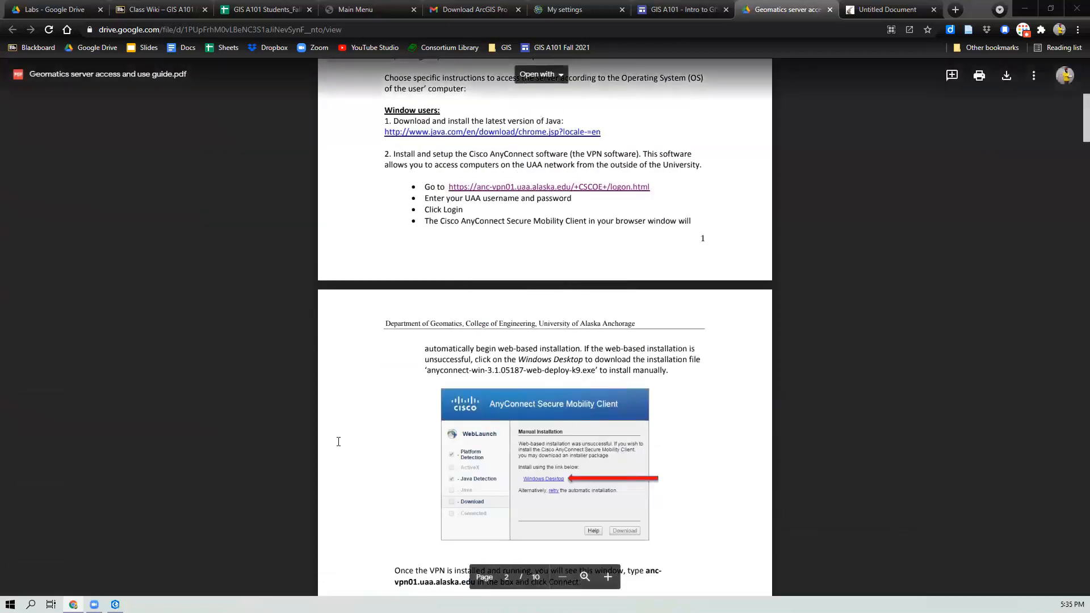
{"action": "scroll", "coordinate": [344, 446], "scroll_direction": "down", "scroll_amount": 15}
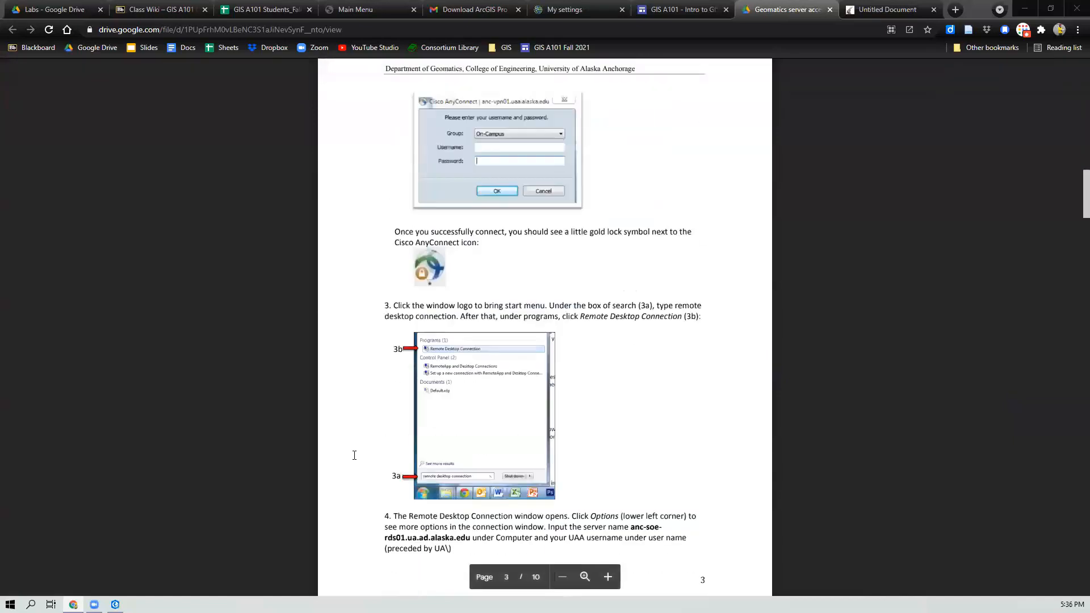
{"action": "scroll", "coordinate": [355, 454], "scroll_direction": "down", "scroll_amount": 17}
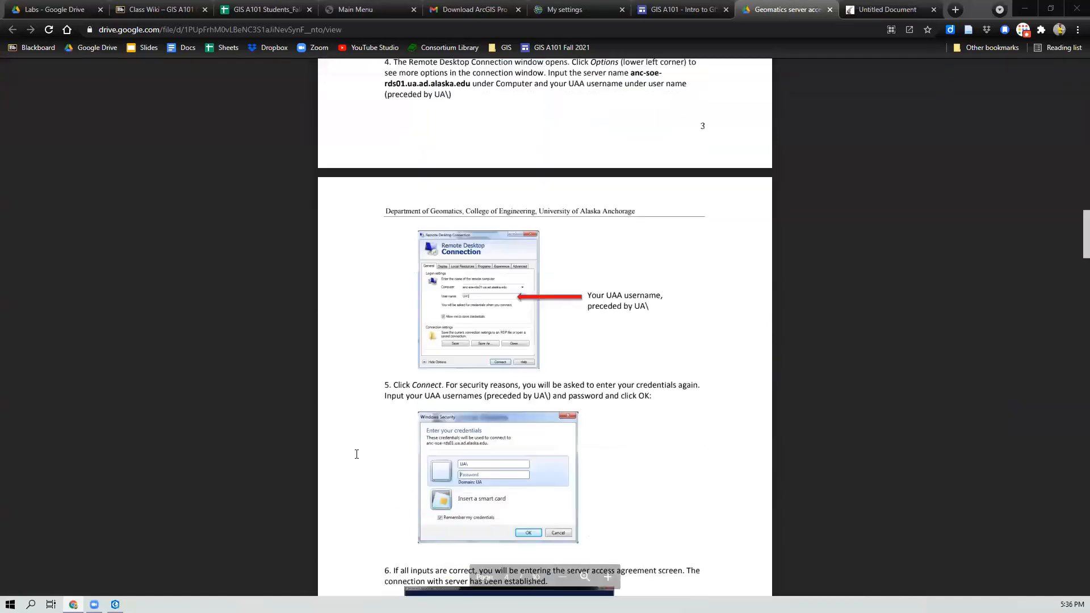
{"action": "scroll", "coordinate": [369, 457], "scroll_direction": "down", "scroll_amount": 4}
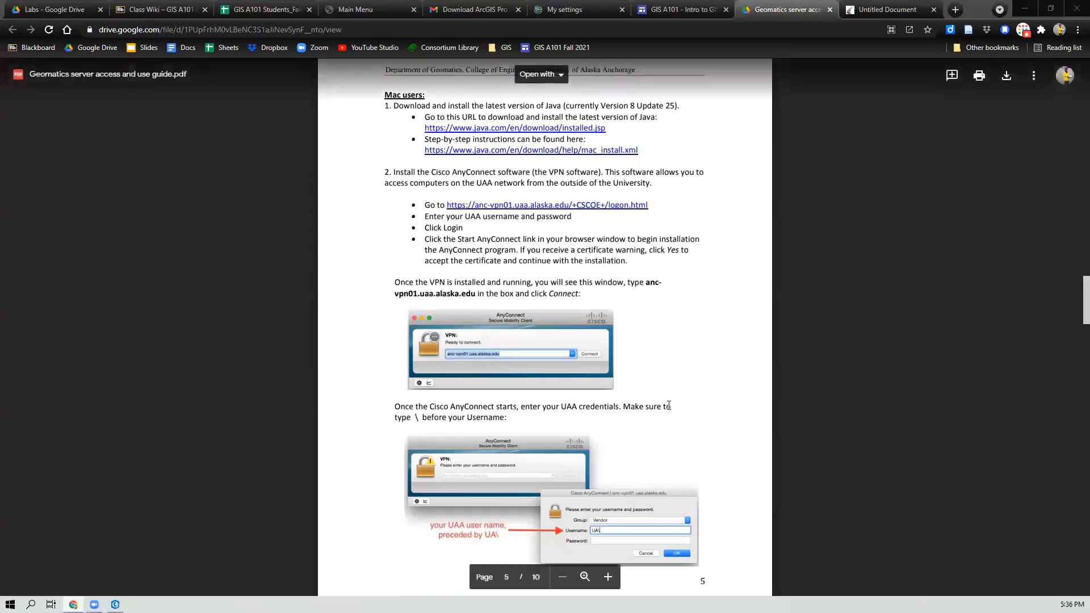
{"action": "scroll", "coordinate": [669, 405], "scroll_direction": "up", "scroll_amount": 15}
{"action": "scroll", "coordinate": [634, 400], "scroll_direction": "up", "scroll_amount": 15}
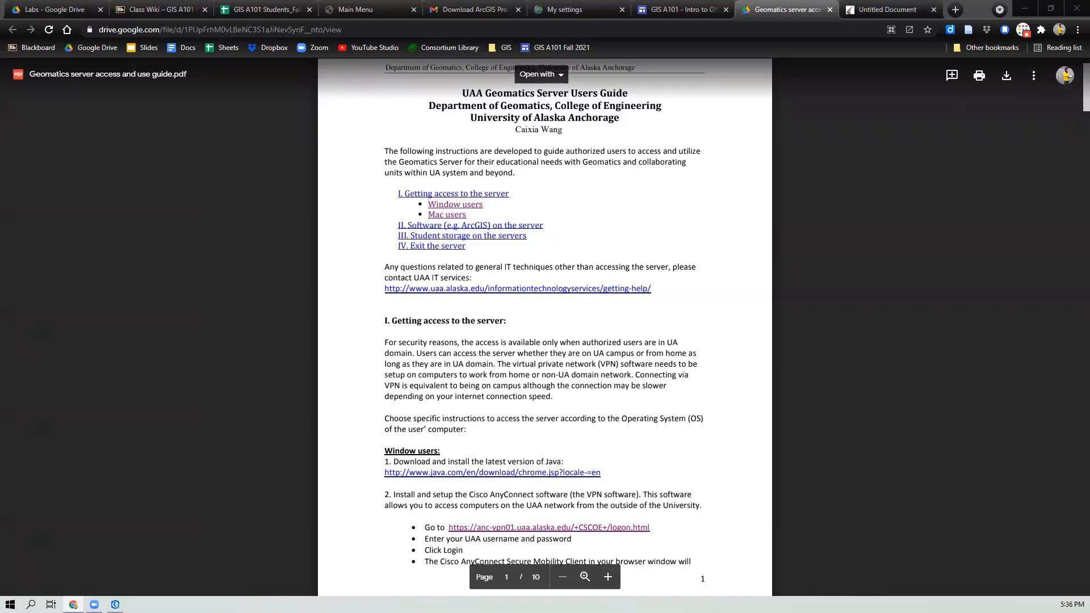
{"action": "scroll", "coordinate": [102, 323], "scroll_direction": "down", "scroll_amount": 15}
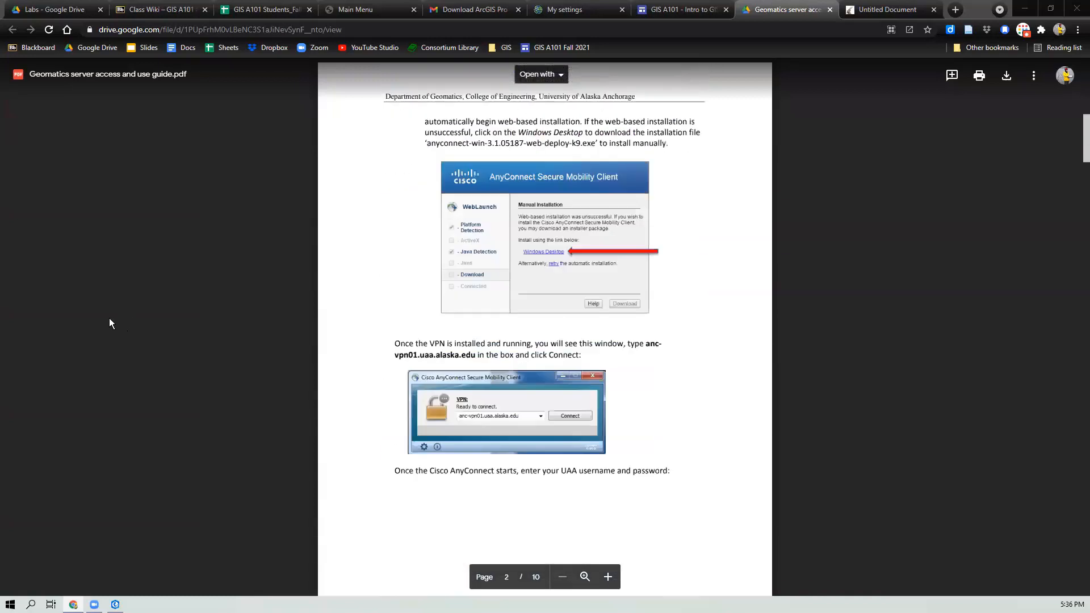
{"action": "scroll", "coordinate": [110, 323], "scroll_direction": "down", "scroll_amount": 2}
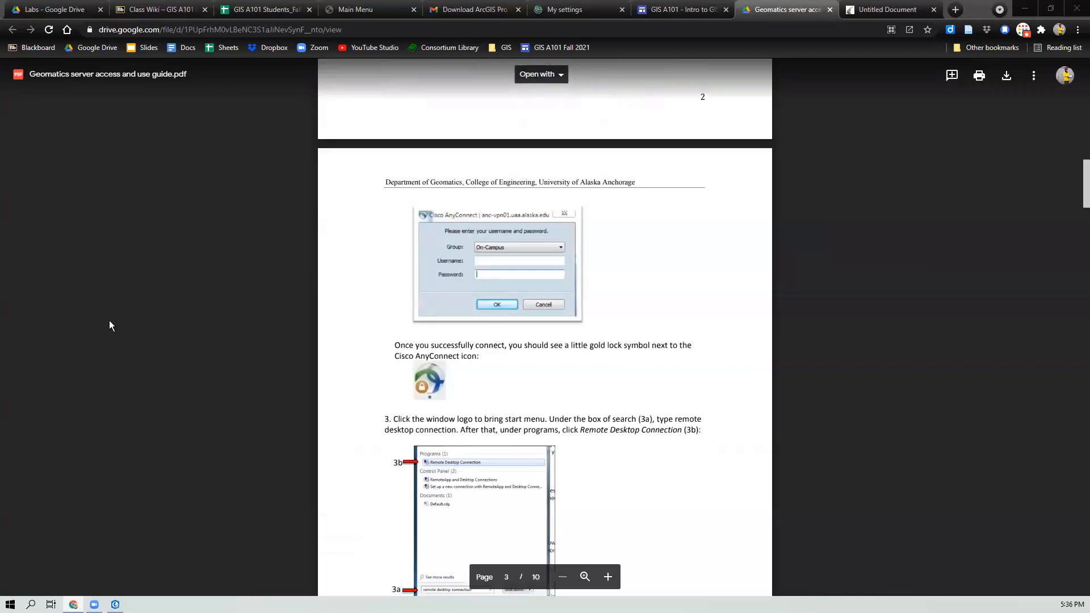
{"action": "scroll", "coordinate": [109, 322], "scroll_direction": "down", "scroll_amount": 9}
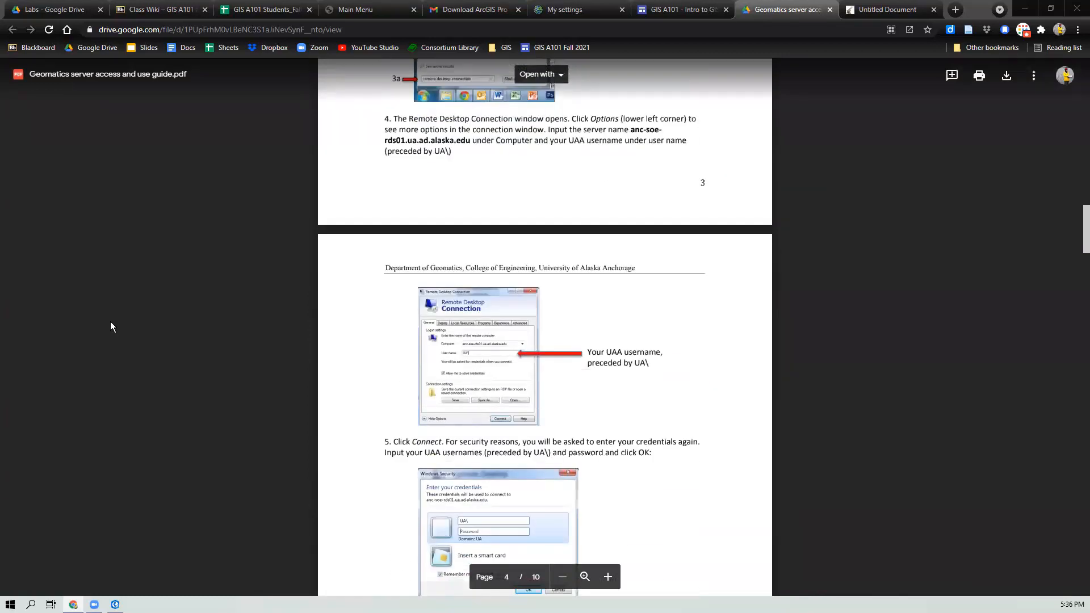
{"action": "scroll", "coordinate": [110, 326], "scroll_direction": "down", "scroll_amount": 8}
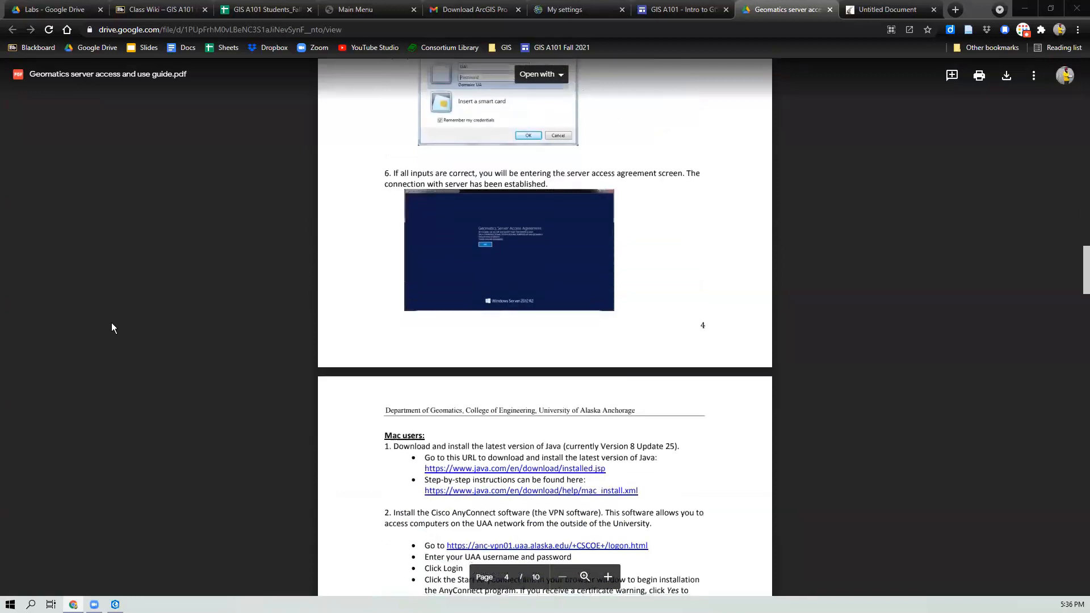
{"action": "scroll", "coordinate": [112, 327], "scroll_direction": "down", "scroll_amount": 2}
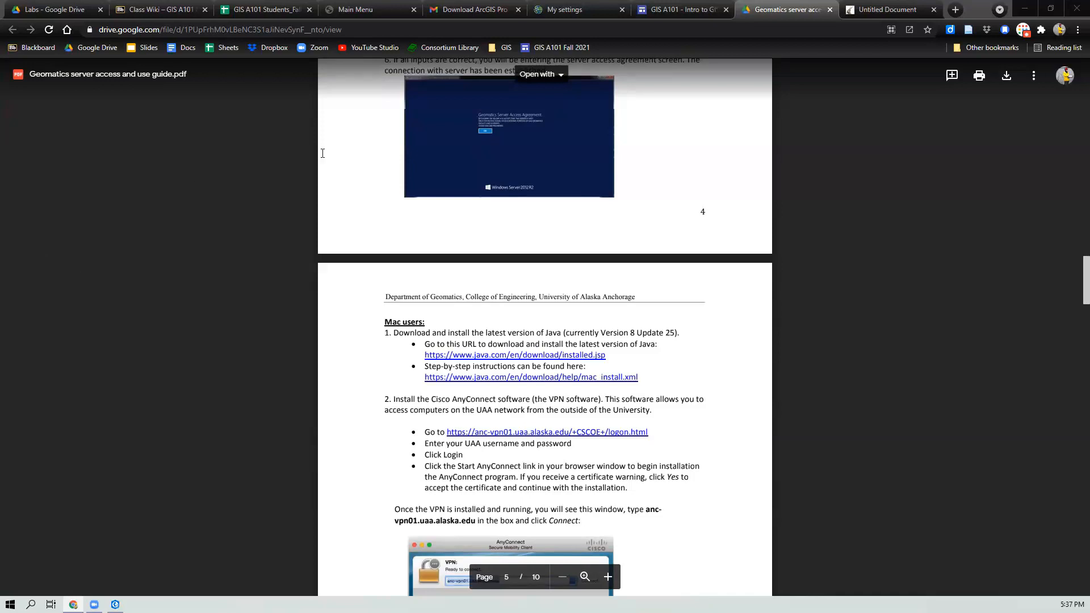
Step: Return to the Installing ArcGIS Pro page, then switch to ArcGIS Pro and cancel the Licensing dialog
{"action": "left_click", "coordinate": [663, 13]}
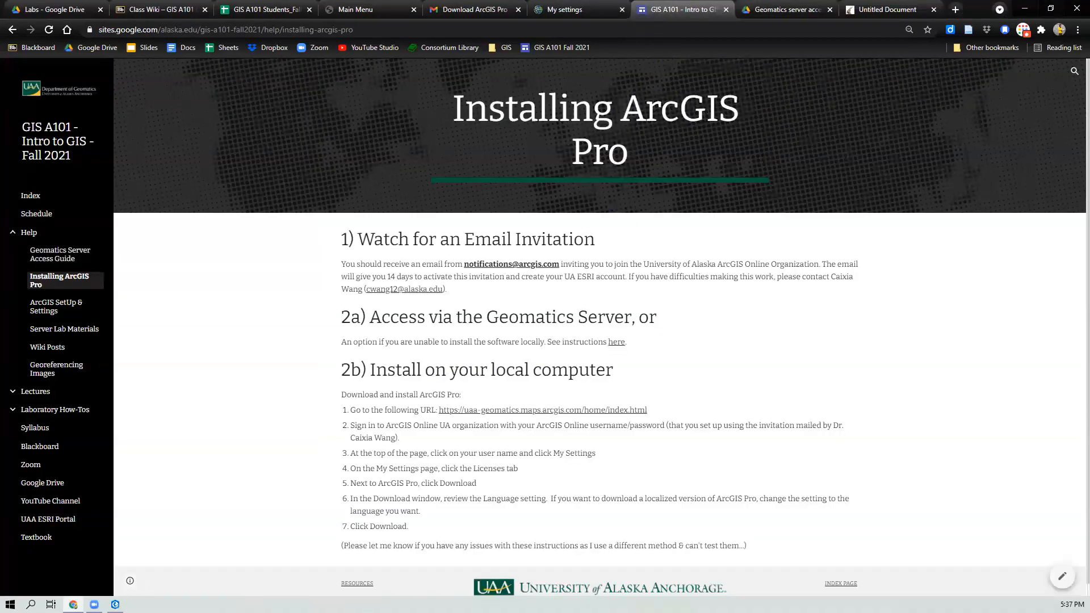
{"action": "left_click", "coordinate": [116, 605]}
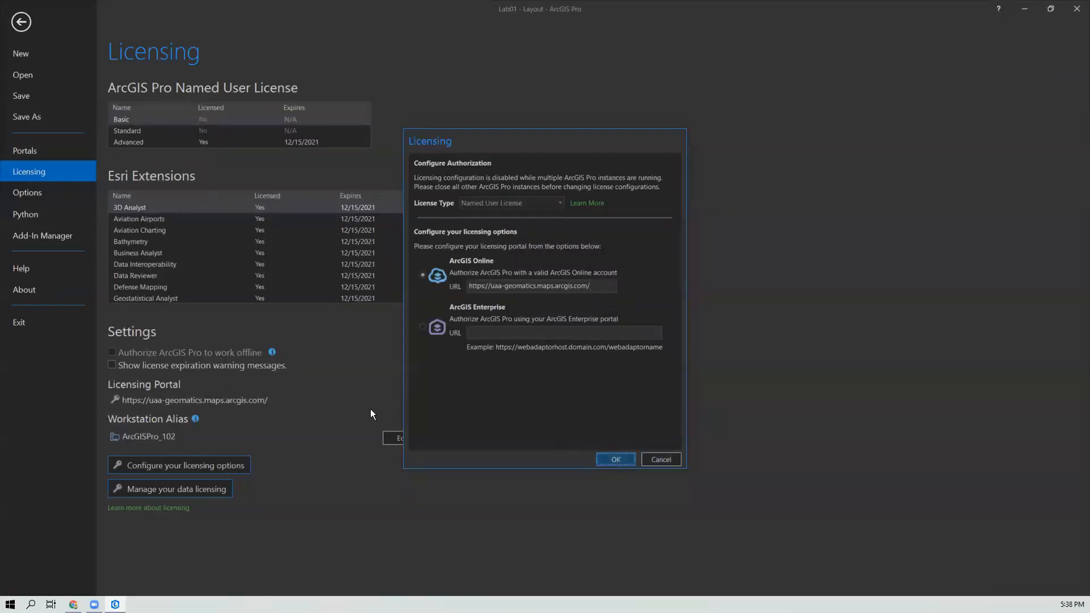
{"action": "left_click", "coordinate": [622, 337]}
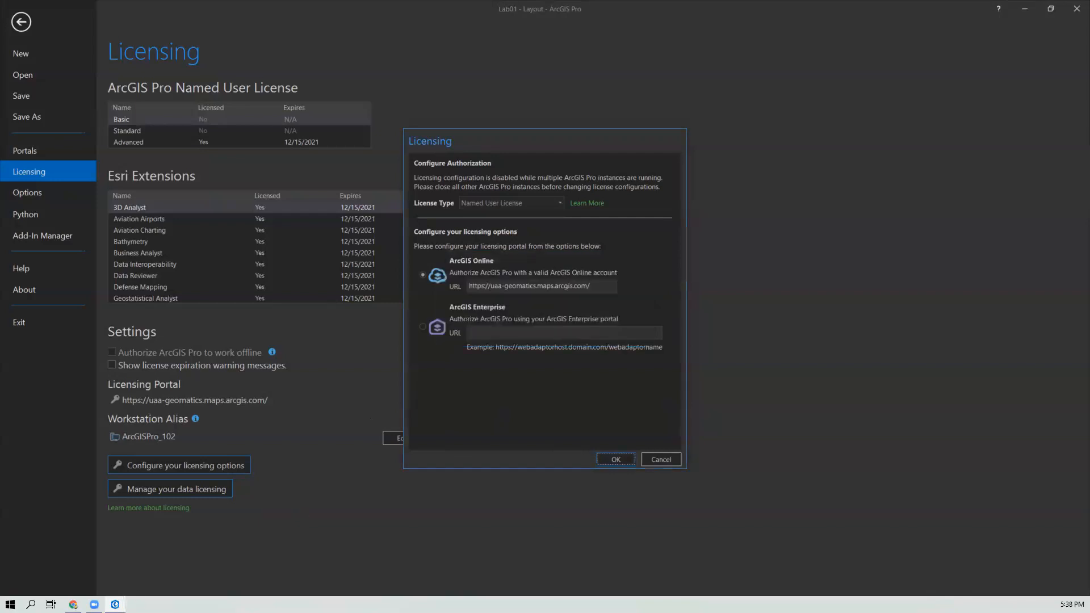
{"action": "left_click", "coordinate": [678, 463]}
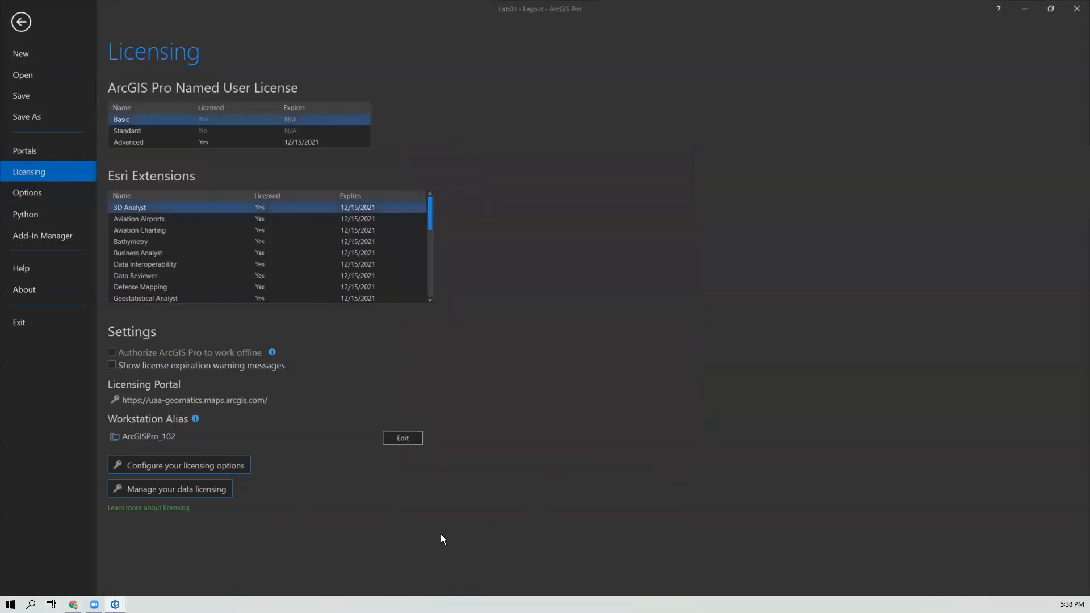
Step: Review the licensing configuration options without changing them, then view the portal connections and return to the layout
{"action": "left_click", "coordinate": [165, 463]}
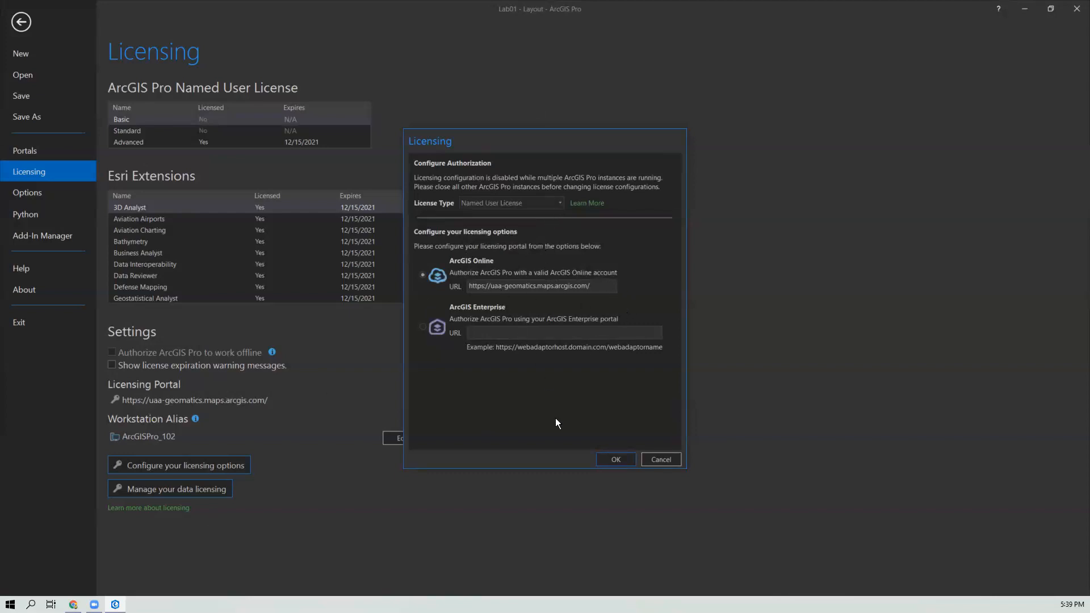
{"action": "left_click", "coordinate": [668, 460]}
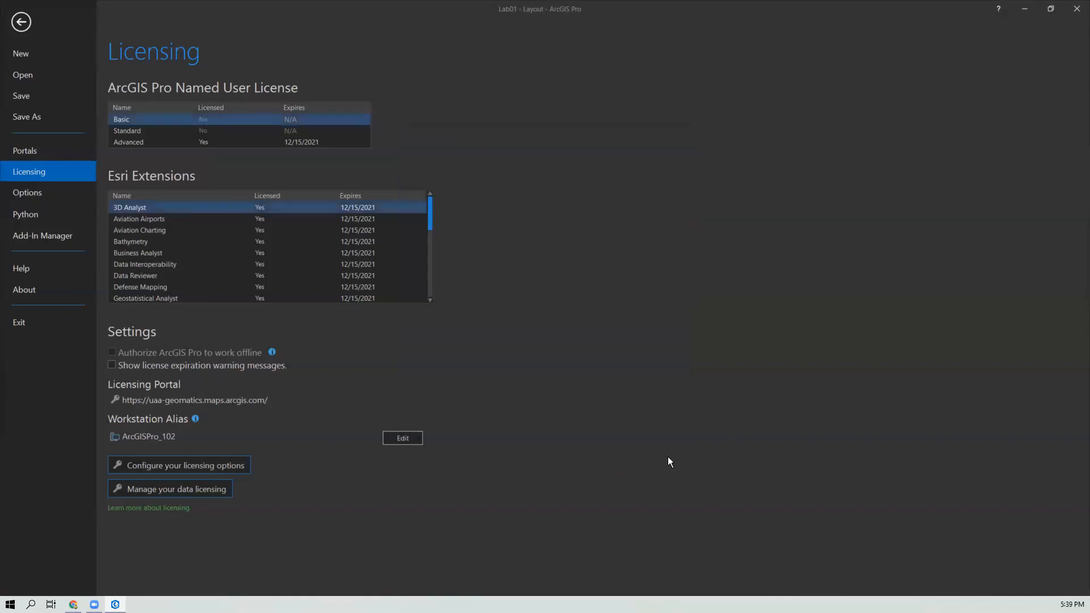
{"action": "left_click", "coordinate": [48, 152]}
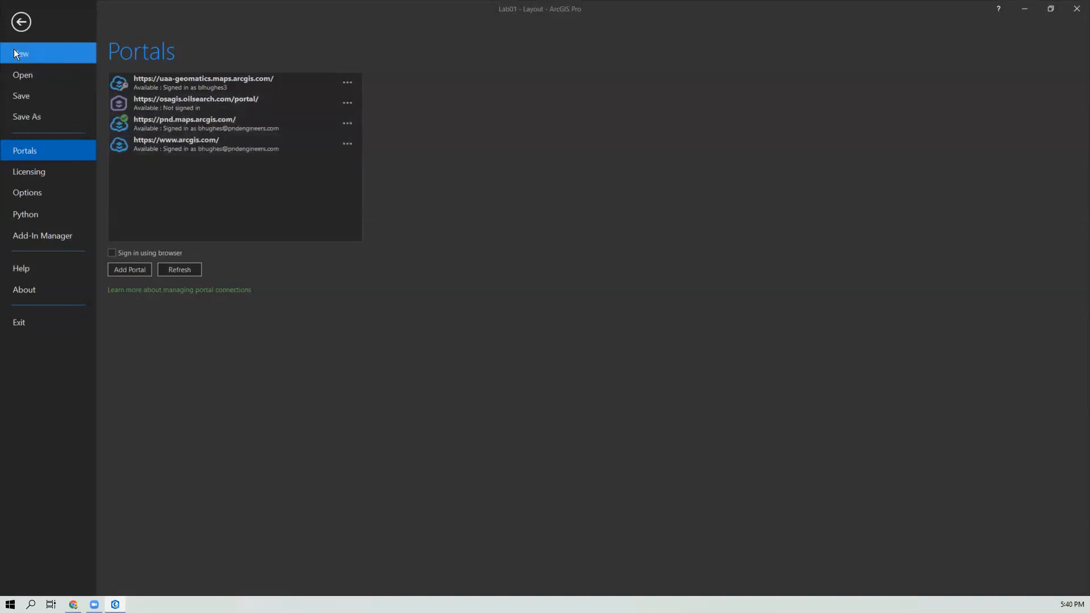
{"action": "left_click", "coordinate": [21, 23]}
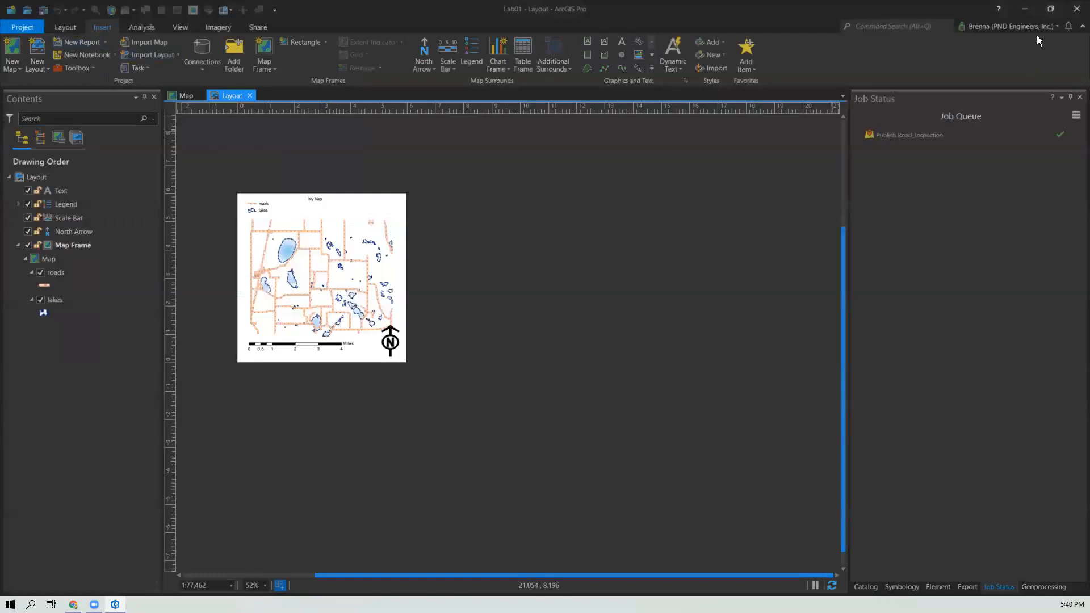
Step: Open the Catalog pane and browse the active portal's My Content, opening the Midway folder
{"action": "left_click", "coordinate": [1051, 27]}
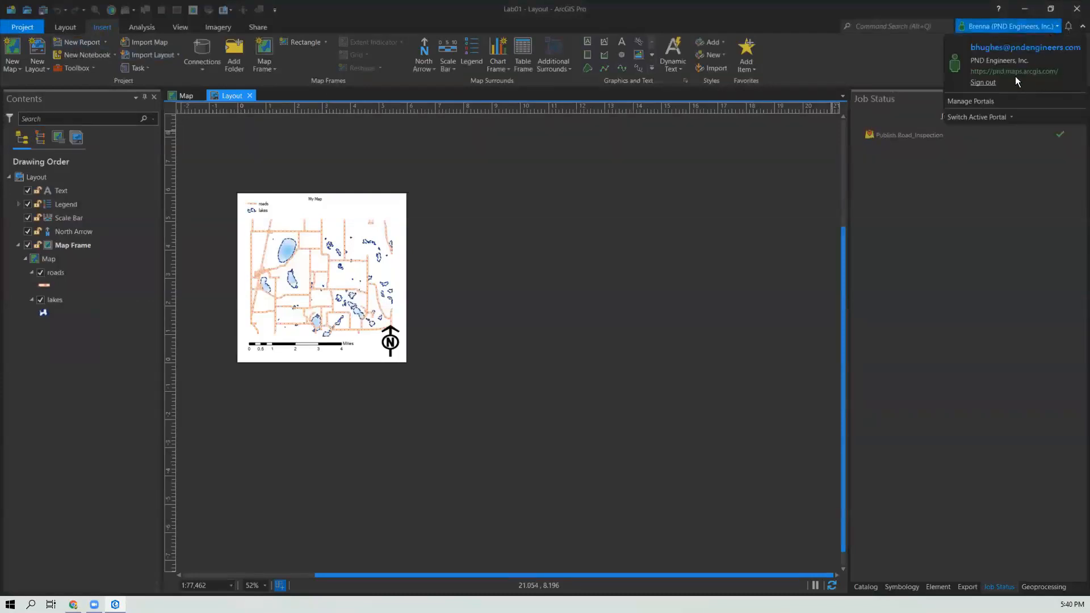
{"action": "left_click", "coordinate": [984, 117]}
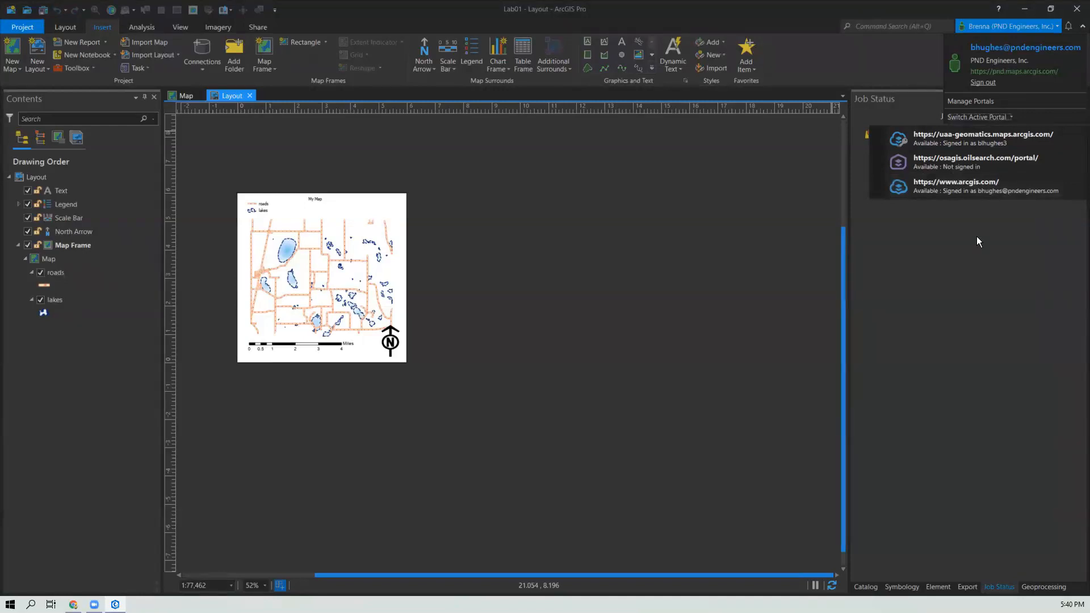
{"action": "left_click", "coordinate": [871, 585]}
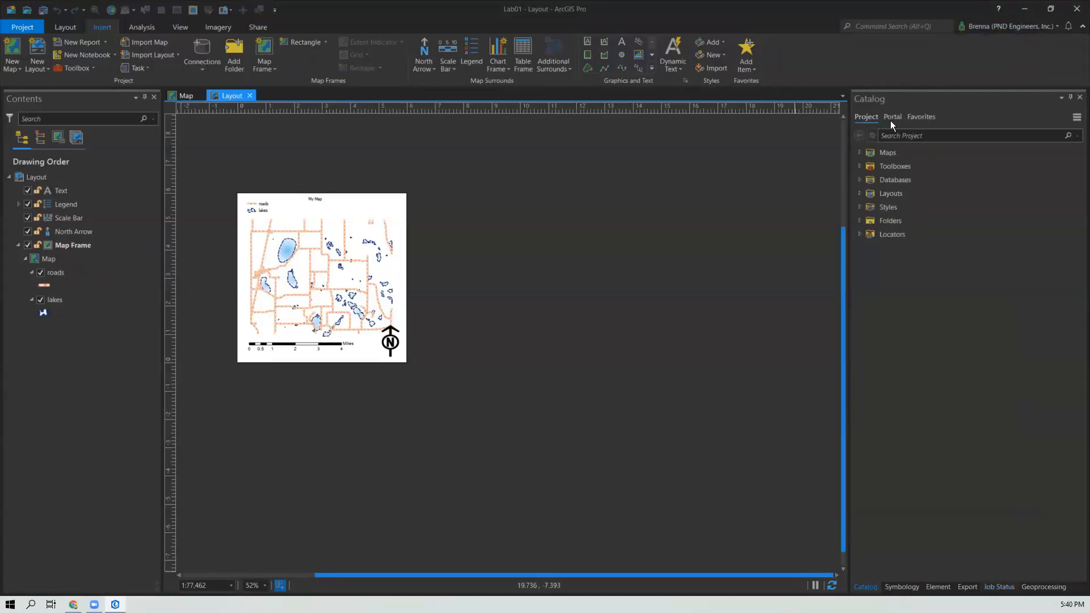
{"action": "left_click", "coordinate": [859, 153]}
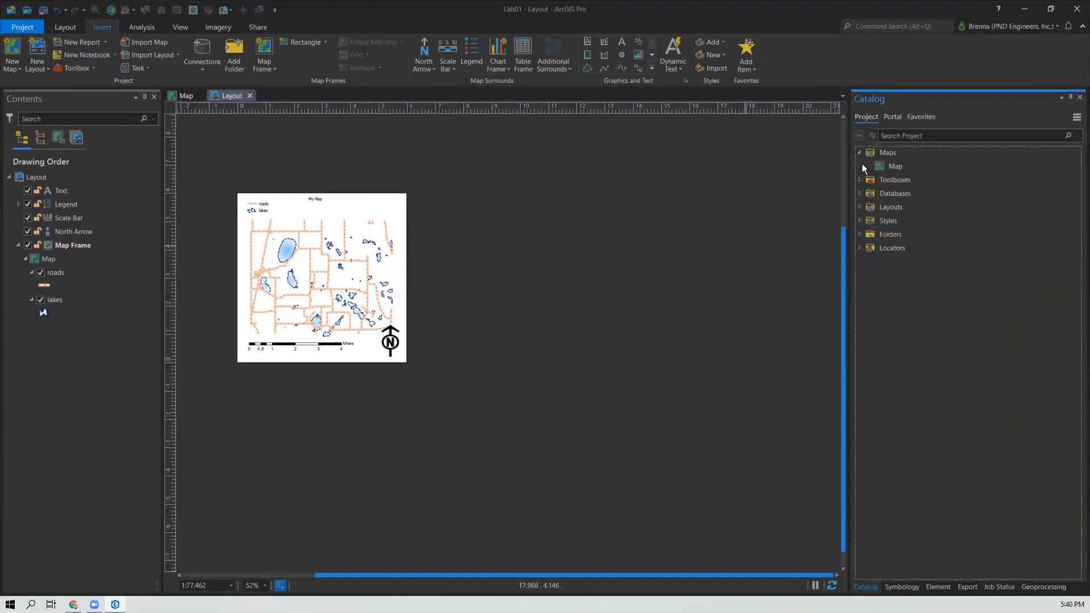
{"action": "left_click", "coordinate": [897, 119]}
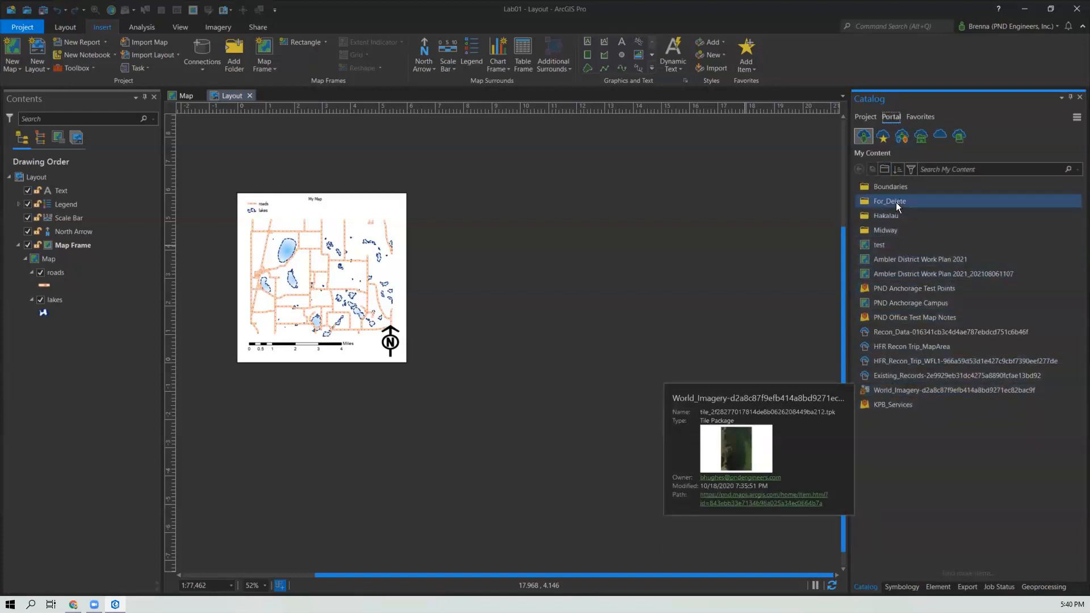
{"action": "mouse_move", "coordinate": [898, 215]}
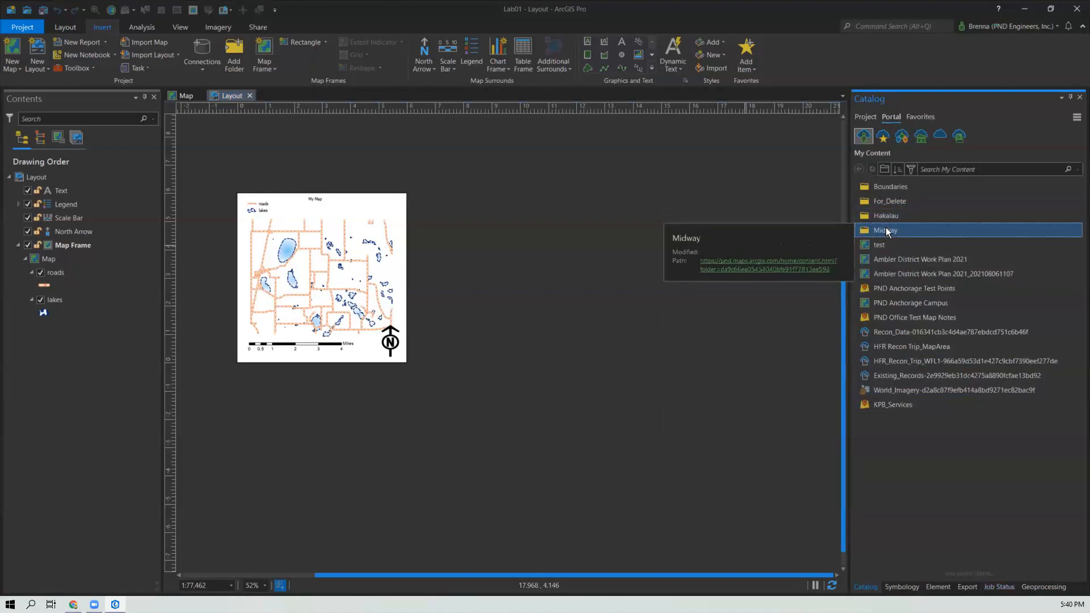
{"action": "double_click", "coordinate": [886, 229]}
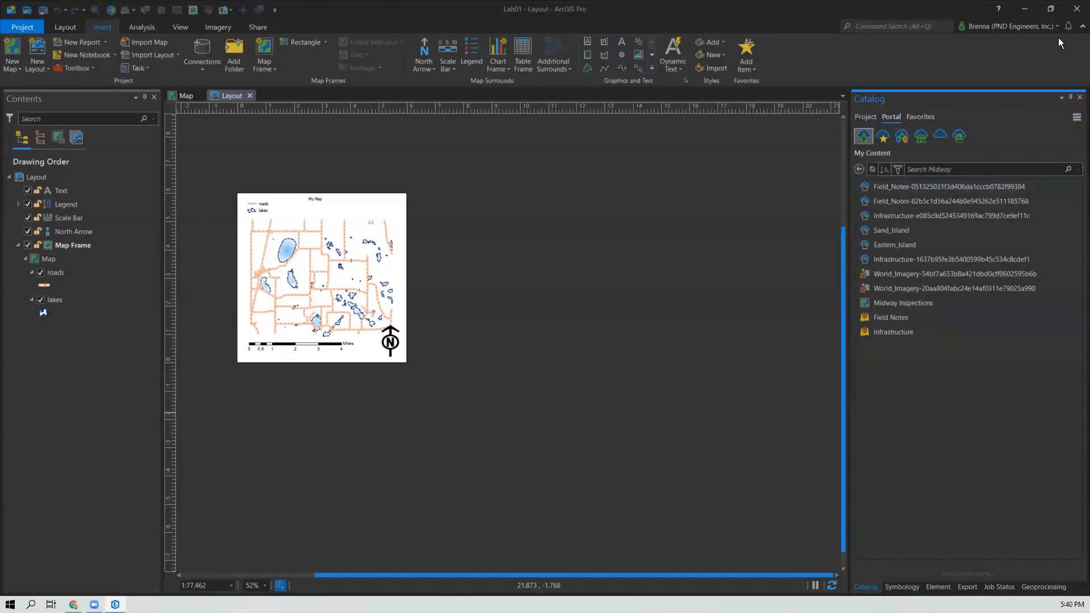
{"action": "left_click", "coordinate": [1014, 26]}
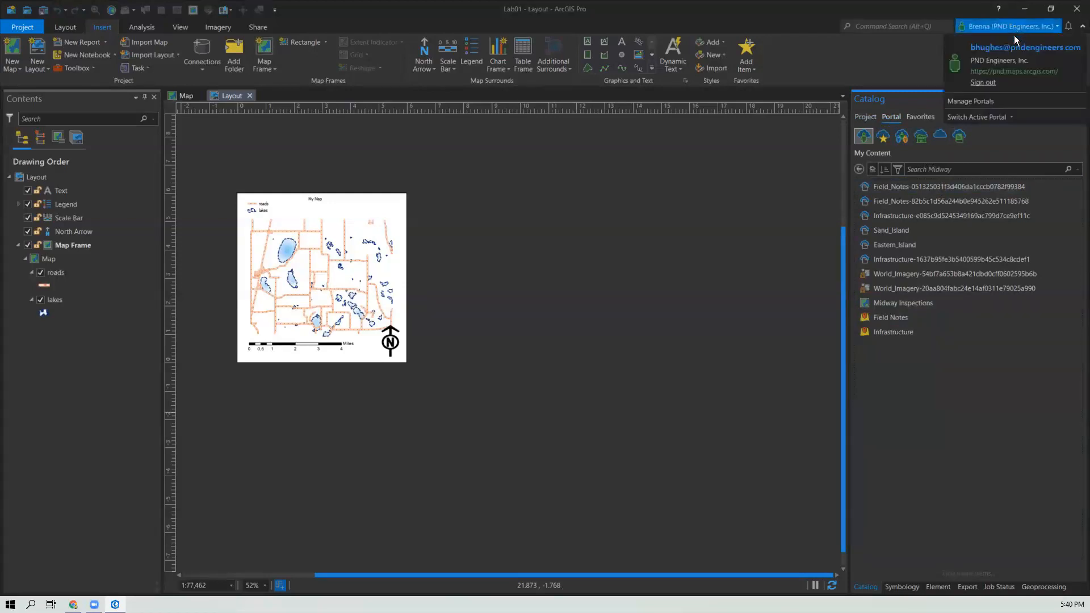
{"action": "mouse_move", "coordinate": [990, 117]}
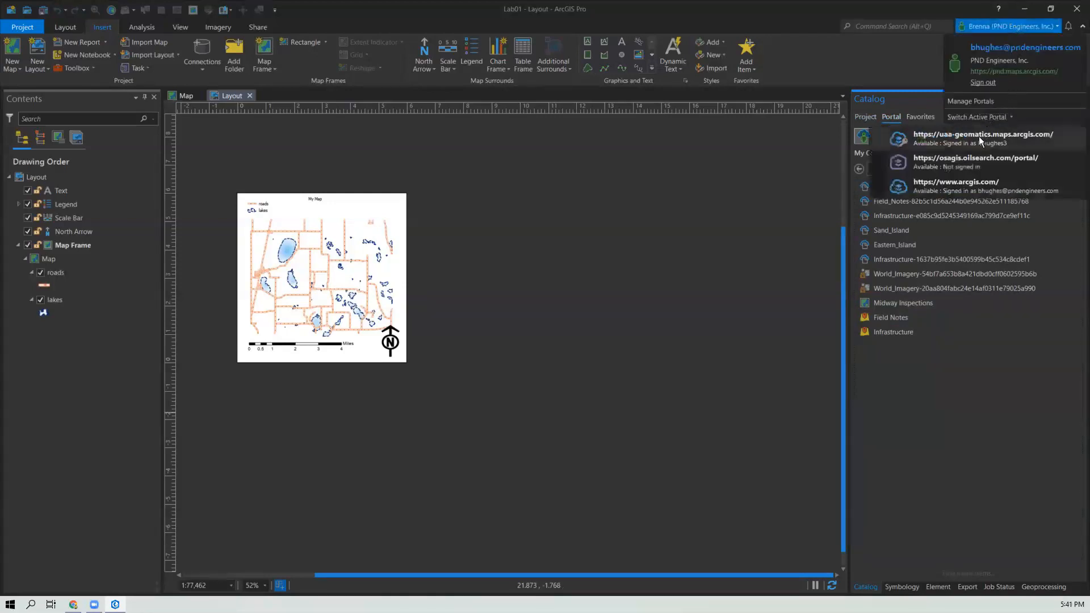
{"action": "left_click", "coordinate": [979, 136]}
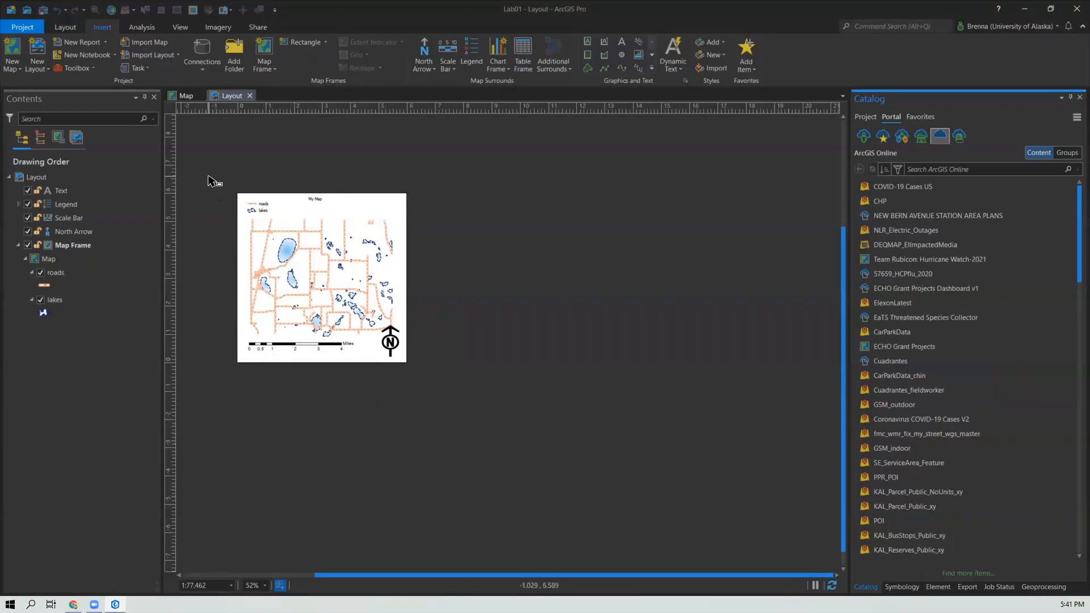
{"action": "scroll", "coordinate": [211, 181], "scroll_direction": "up", "scroll_amount": 1}
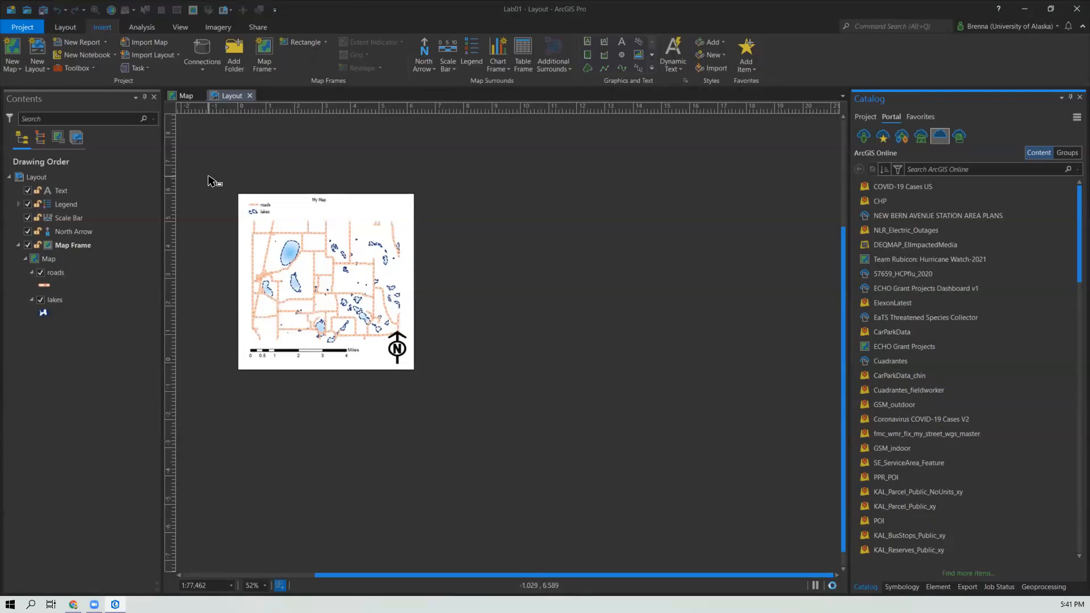
{"action": "scroll", "coordinate": [226, 199], "scroll_direction": "up", "scroll_amount": 3}
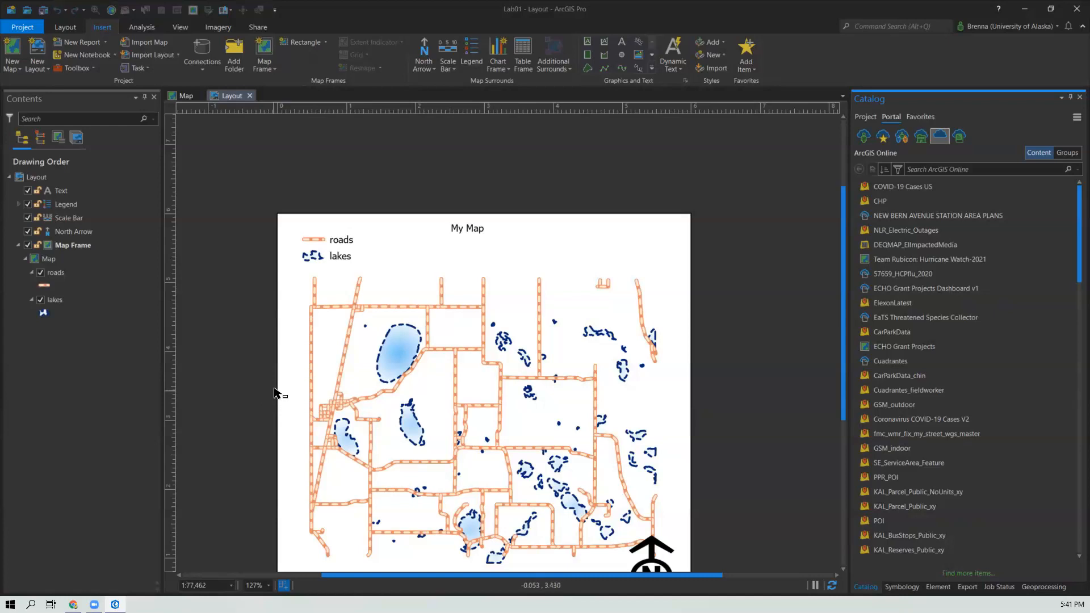
{"action": "scroll", "coordinate": [275, 398], "scroll_direction": "down", "scroll_amount": 2}
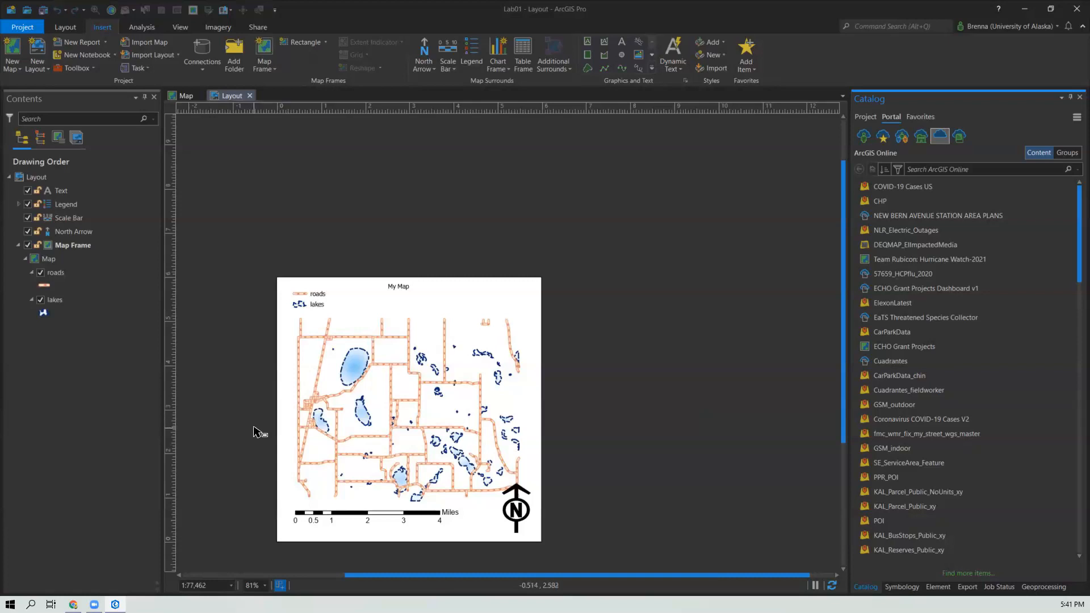
{"action": "left_click_drag", "start_coordinate": [268, 504], "coordinate": [343, 423]}
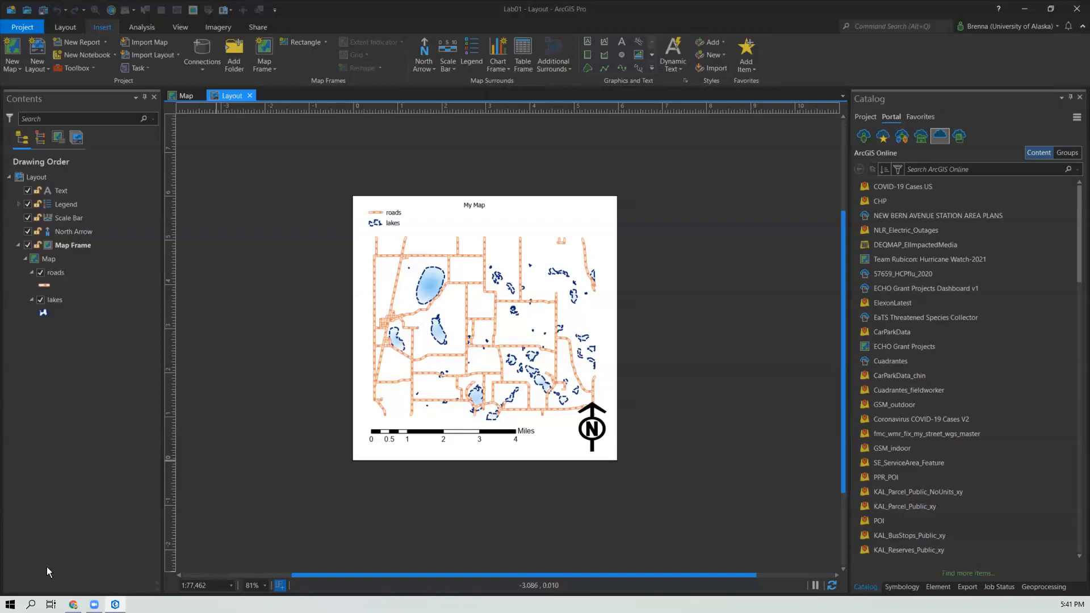
Step: Open the Week 01 lab folder in the class Google Drive and open the L1_Intro2ArcPro.docx document
{"action": "key", "text": "alt+Tab"}
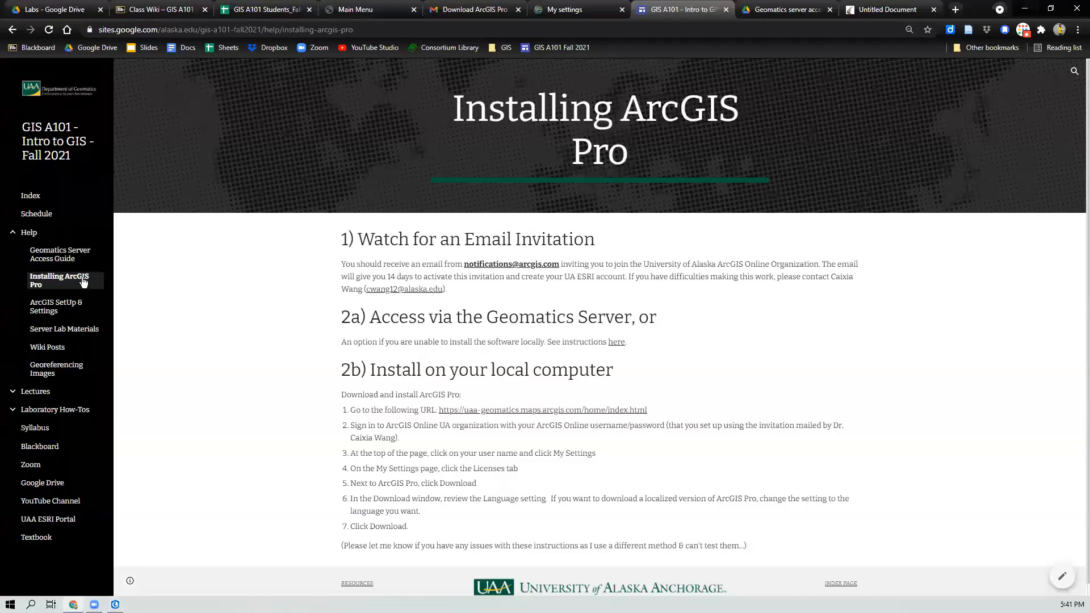
{"action": "left_click", "coordinate": [75, 11]}
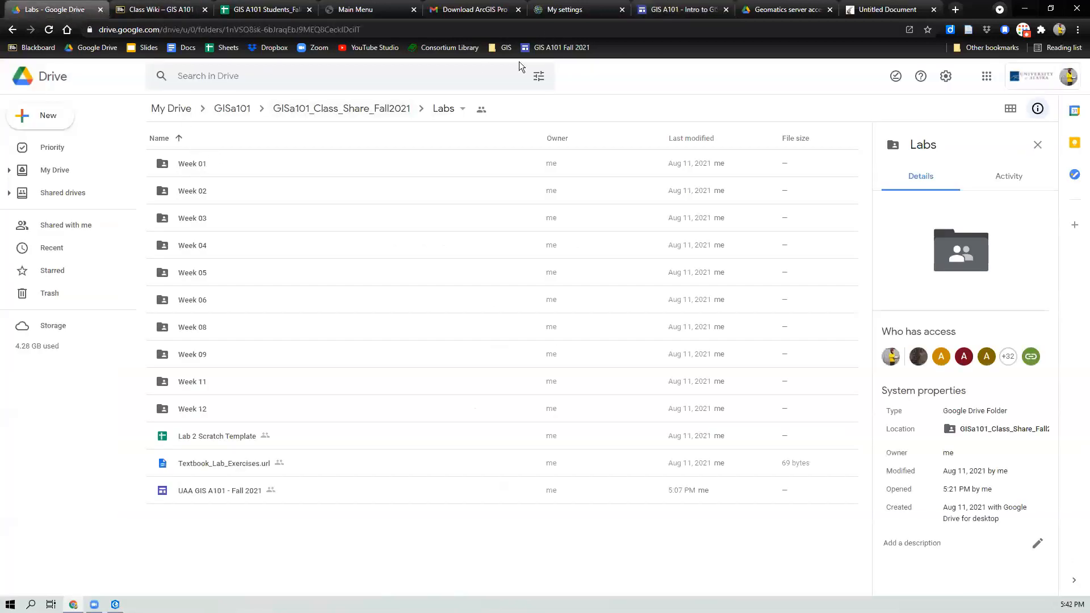
{"action": "left_click", "coordinate": [188, 166]}
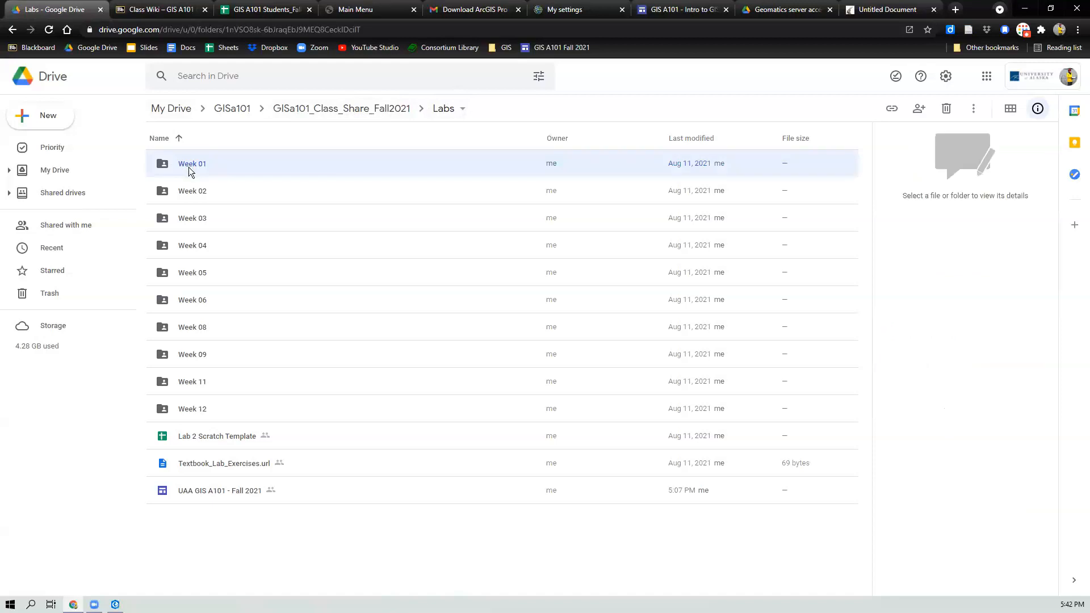
{"action": "double_click", "coordinate": [197, 166]}
{"action": "double_click", "coordinate": [191, 370]}
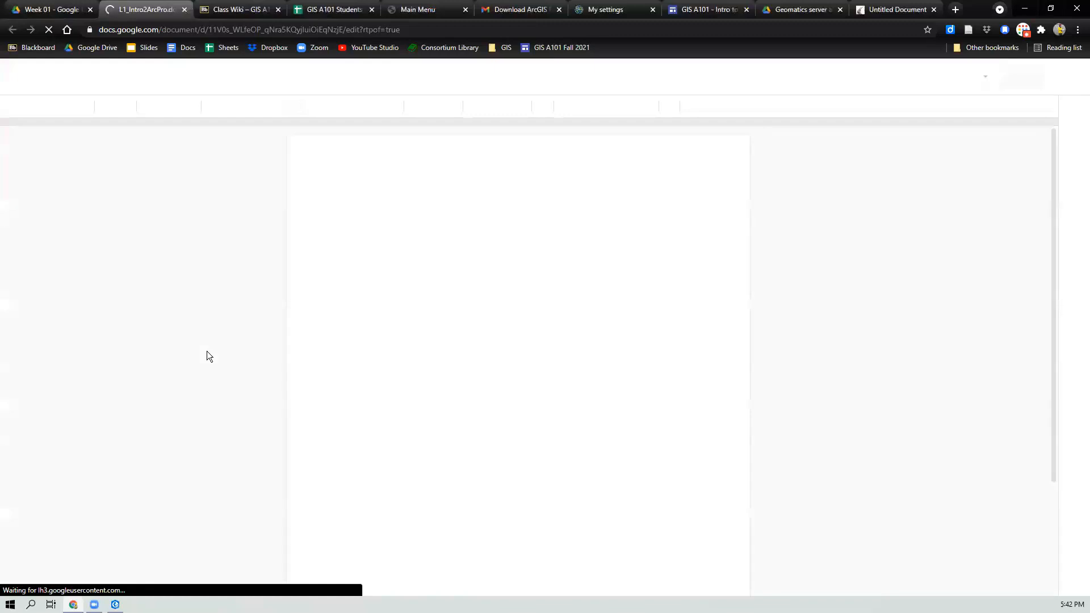
{"action": "left_click", "coordinate": [55, 12]}
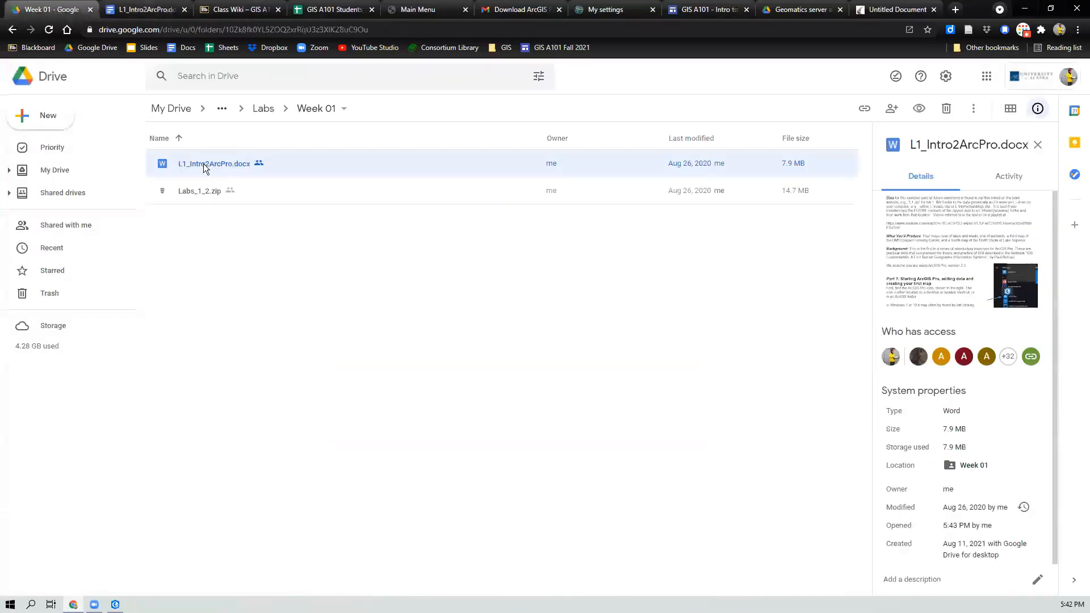
{"action": "left_click", "coordinate": [217, 245]}
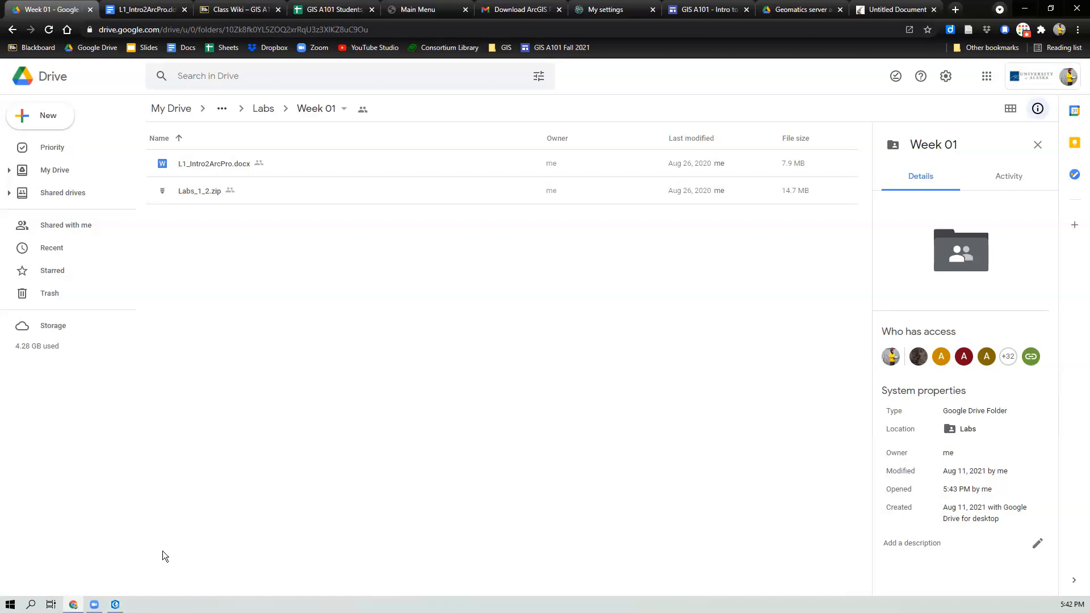
Step: Open File Explorer and navigate to the GIS_A101 folder under DATA, Local_GIS, ArcGIS
{"action": "key", "text": "super+e"}
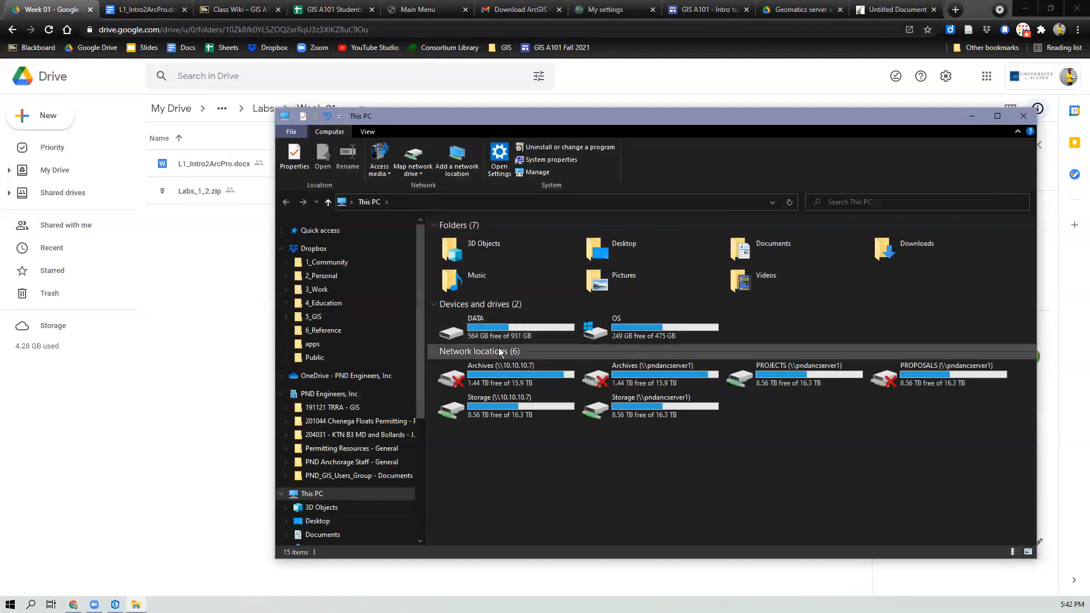
{"action": "double_click", "coordinate": [530, 333]}
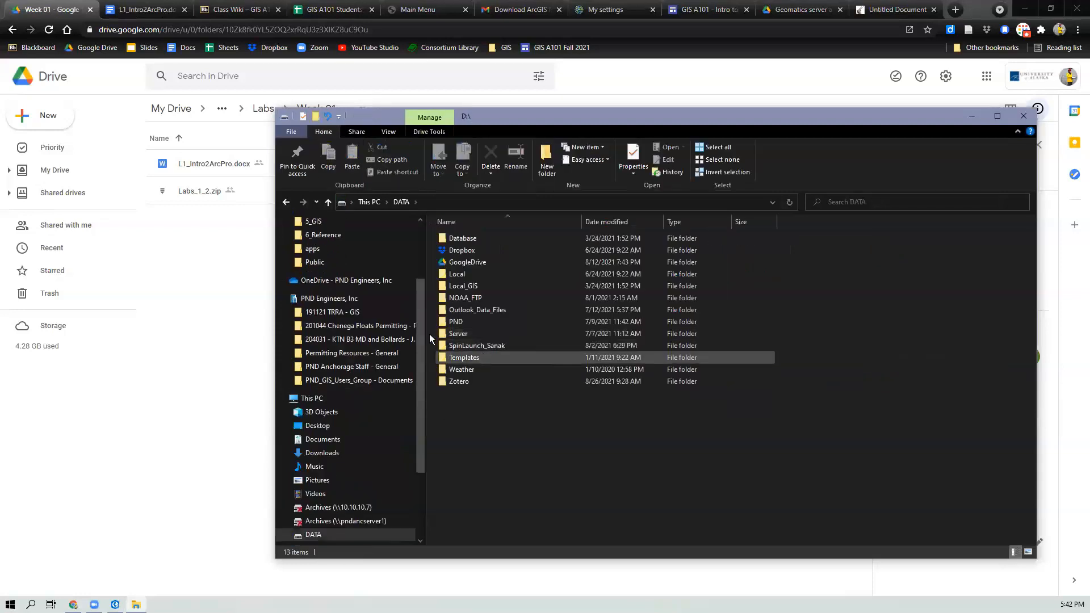
{"action": "double_click", "coordinate": [466, 284]}
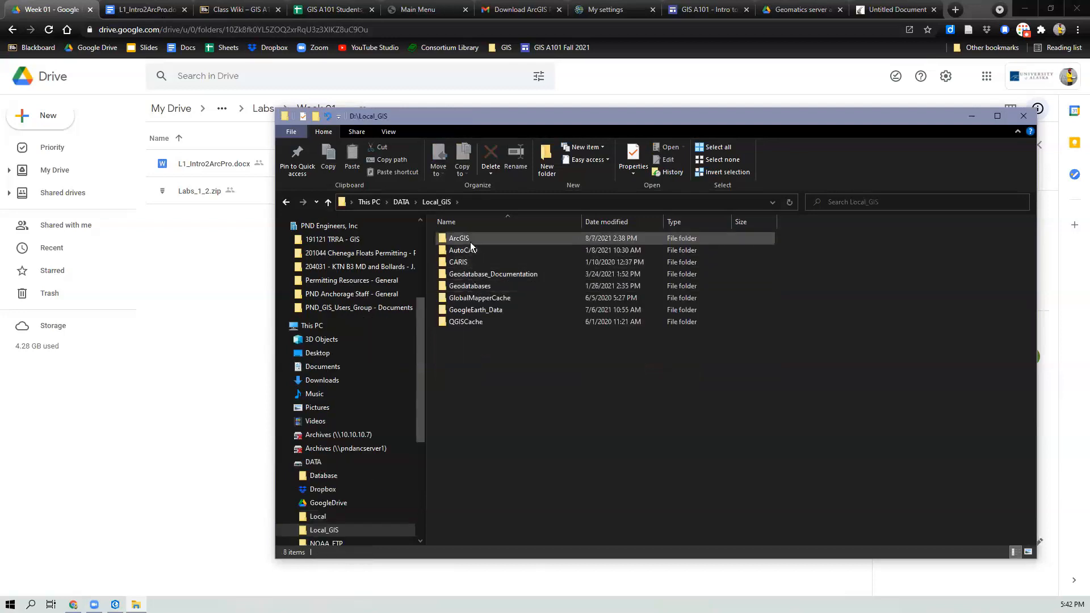
{"action": "double_click", "coordinate": [470, 240]}
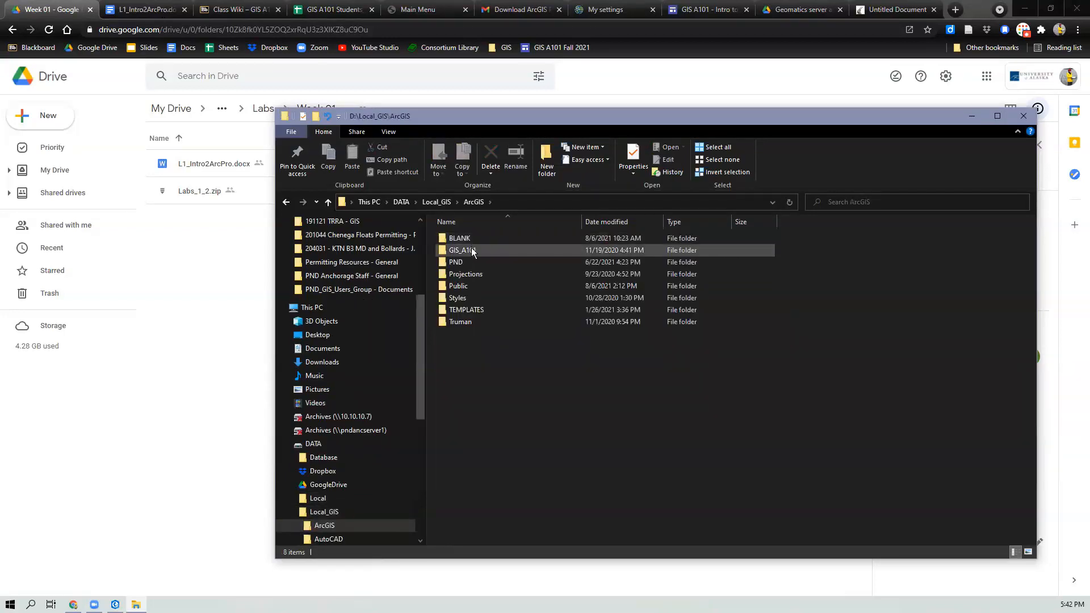
{"action": "left_click", "coordinate": [470, 253]}
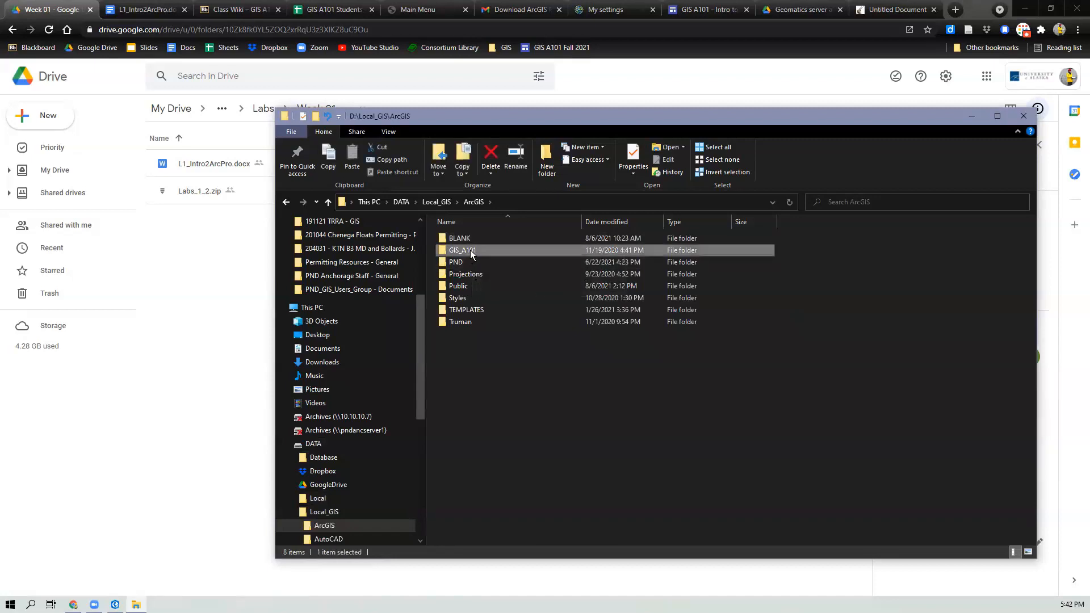
{"action": "double_click", "coordinate": [470, 253]}
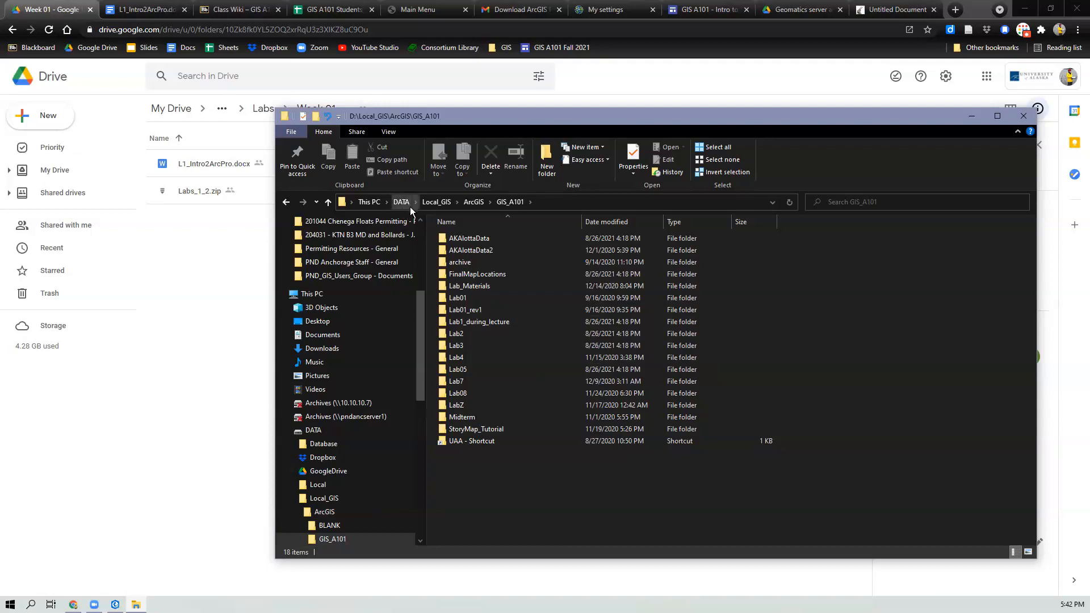
{"action": "scroll", "coordinate": [371, 390], "scroll_direction": "up", "scroll_amount": 4}
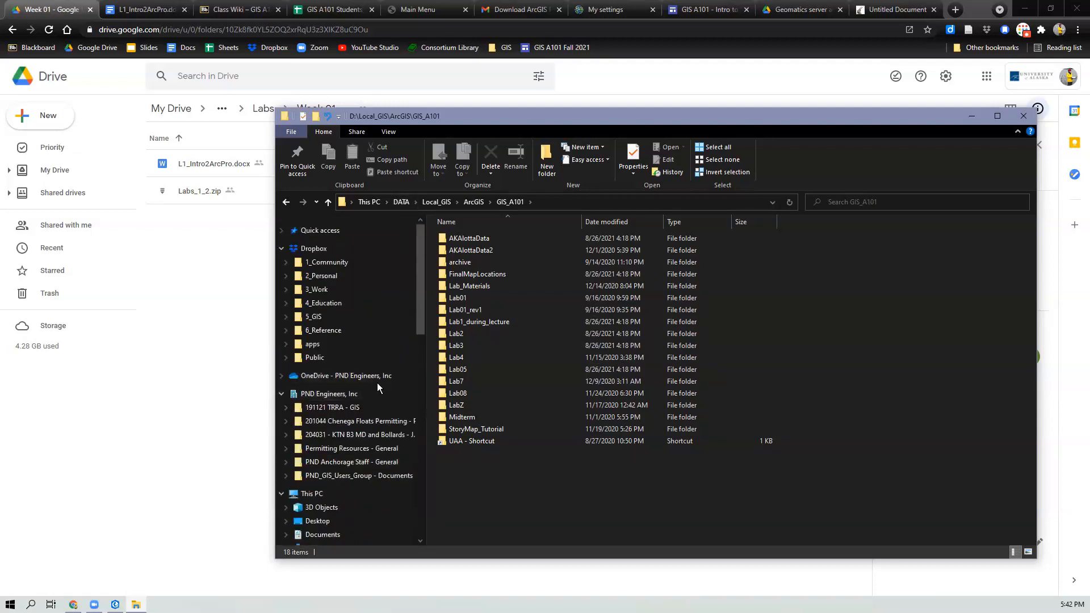
{"action": "scroll", "coordinate": [340, 420], "scroll_direction": "down", "scroll_amount": 1}
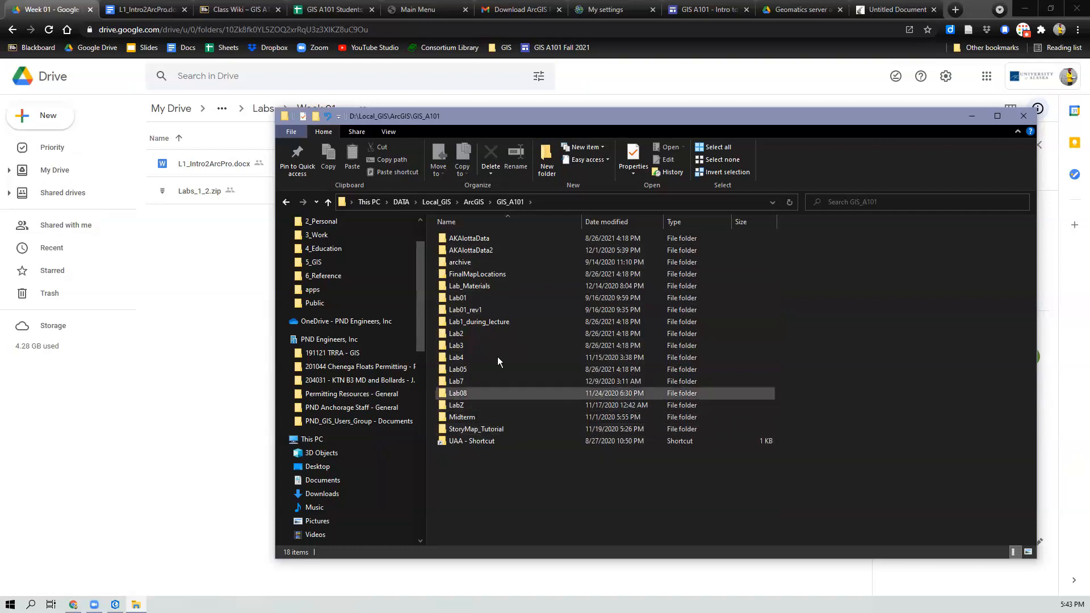
Step: Open the Lab_Materials folder and review its lab folders and lab documents
{"action": "mouse_move", "coordinate": [481, 289]}
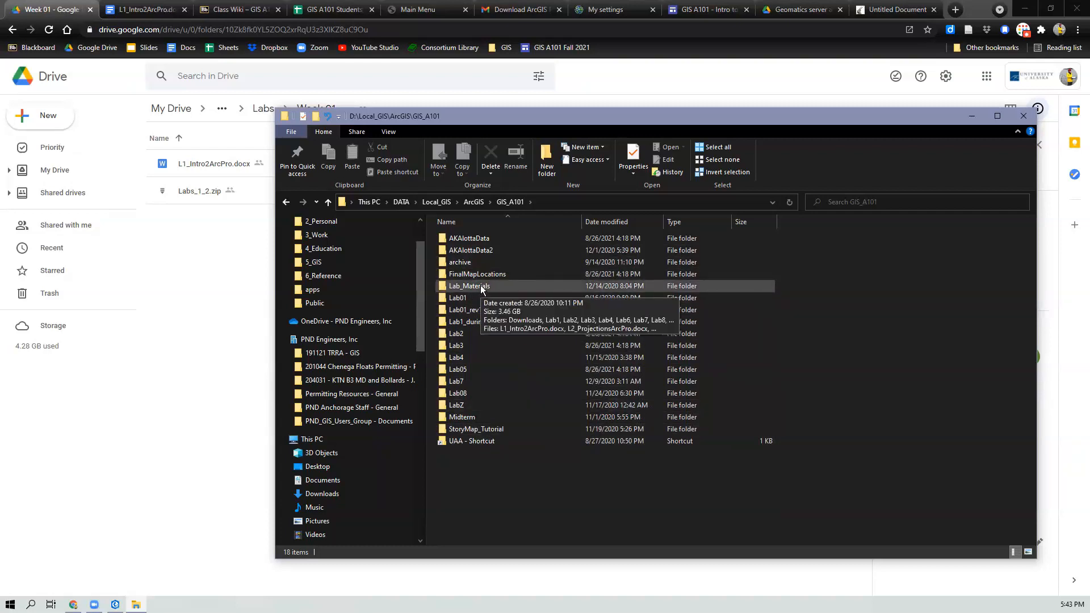
{"action": "double_click", "coordinate": [481, 286]}
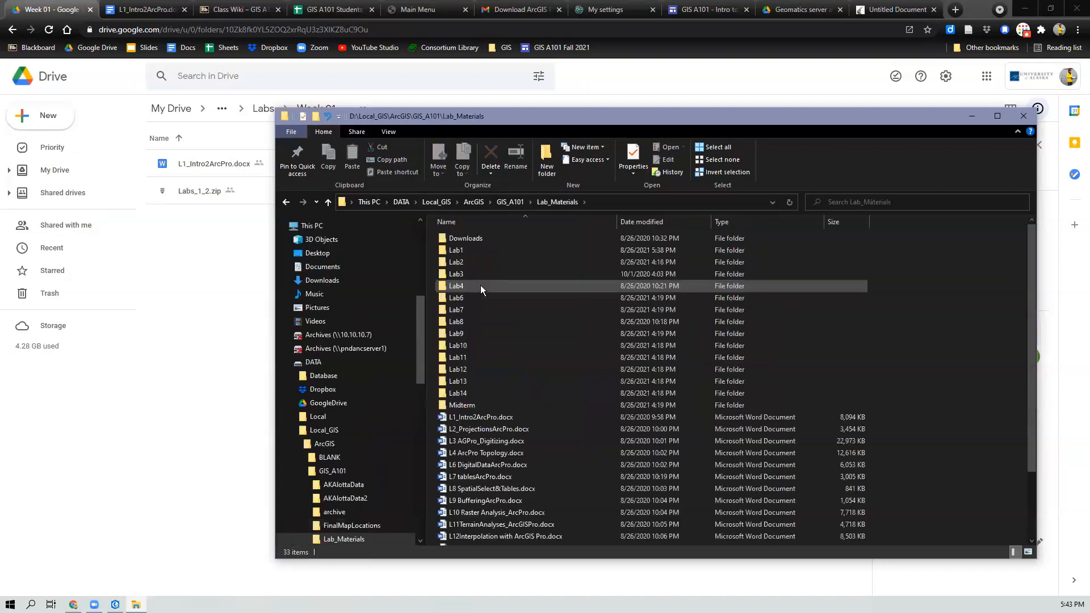
{"action": "scroll", "coordinate": [480, 287], "scroll_direction": "down", "scroll_amount": 3}
{"action": "scroll", "coordinate": [482, 293], "scroll_direction": "up", "scroll_amount": 3}
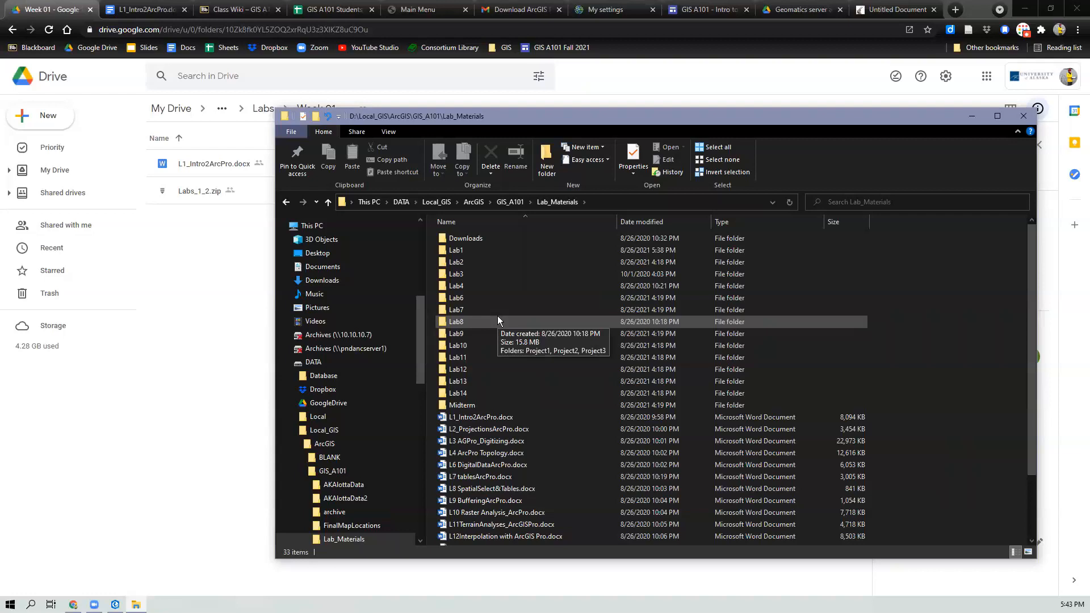
Step: Scroll through the remaining Lab_Materials contents, return to GIS_A101, and close File Explorer
{"action": "scroll", "coordinate": [497, 316], "scroll_direction": "down", "scroll_amount": 3}
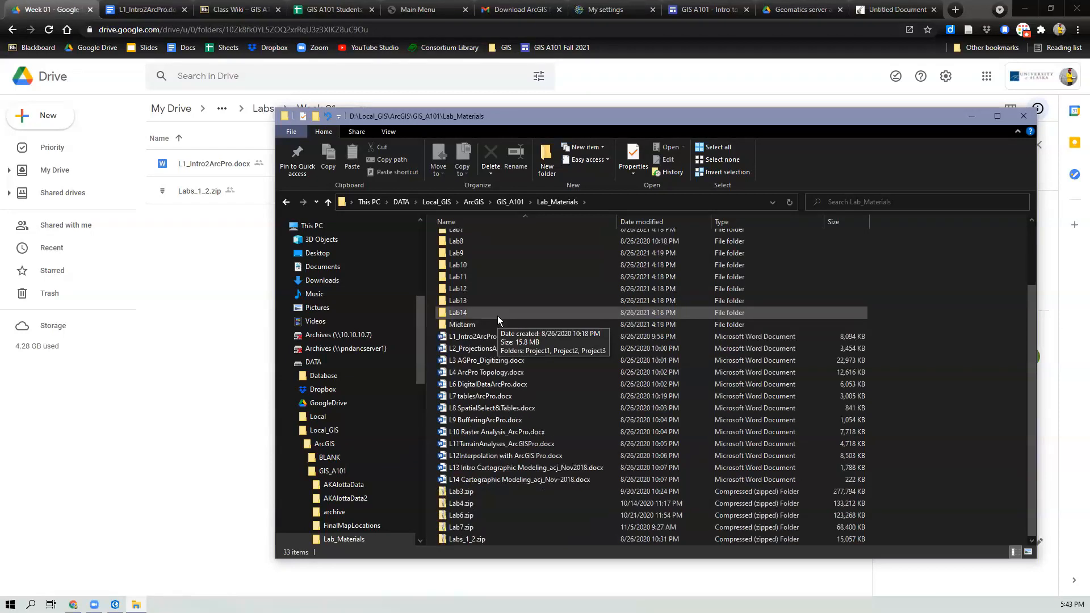
{"action": "scroll", "coordinate": [497, 315], "scroll_direction": "up", "scroll_amount": 3}
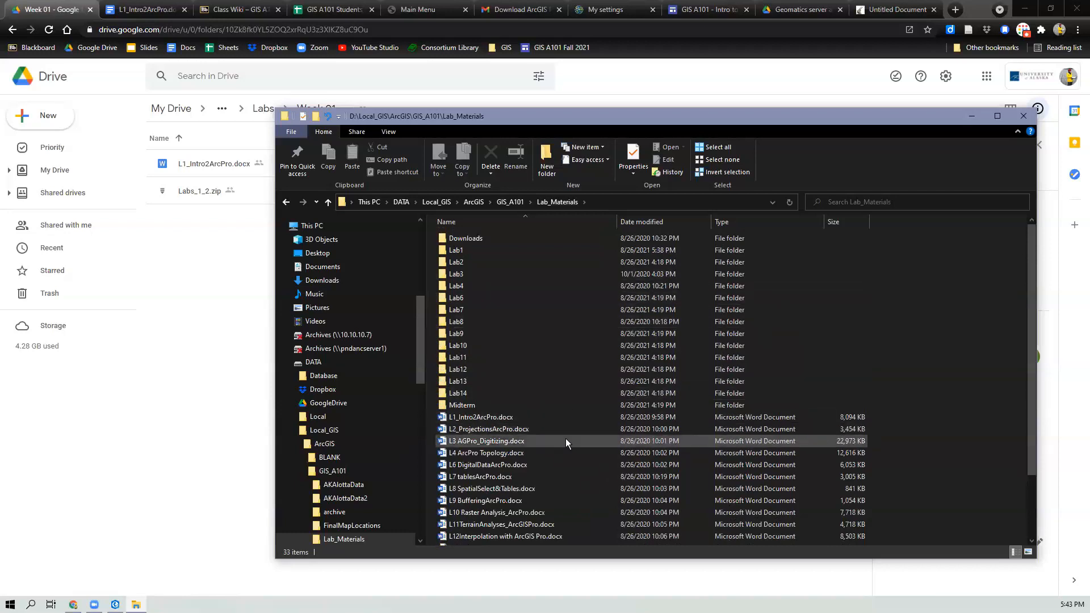
{"action": "scroll", "coordinate": [566, 438], "scroll_direction": "down", "scroll_amount": 3}
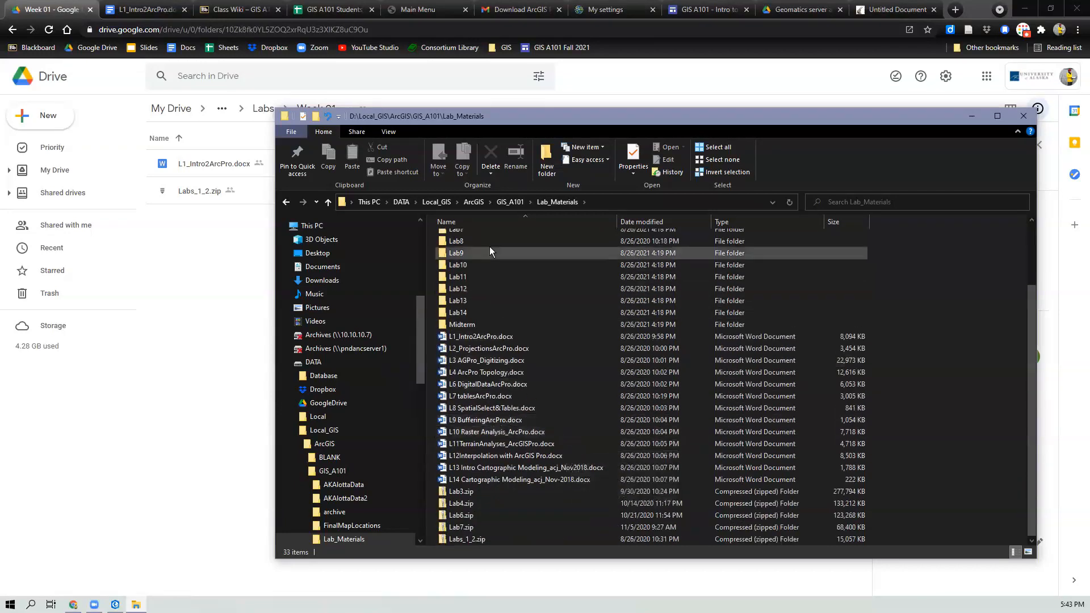
{"action": "left_click", "coordinate": [512, 202]}
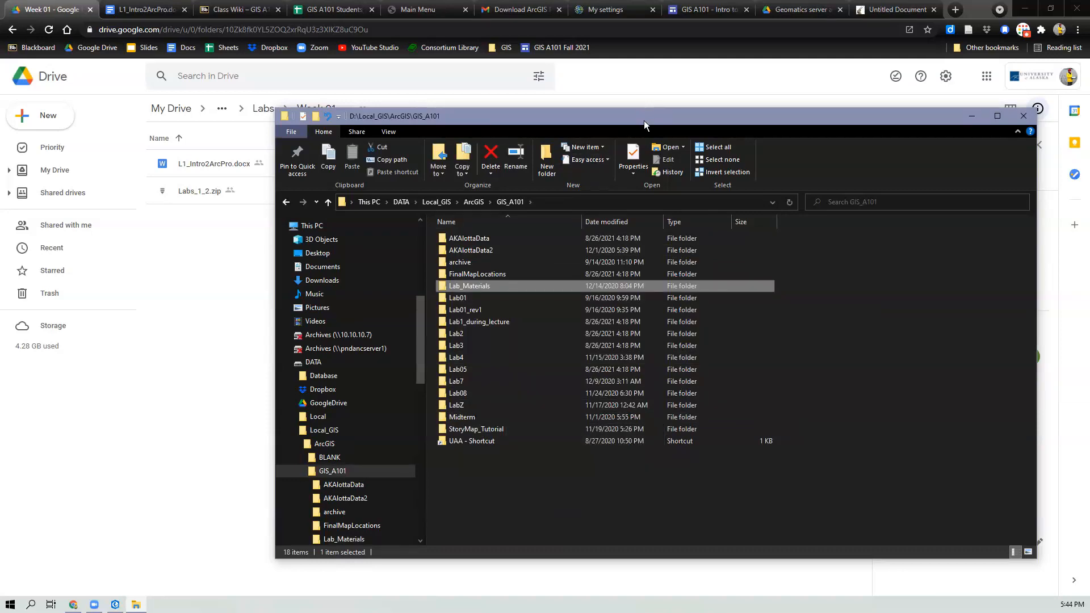
{"action": "key", "text": "alt+F4"}
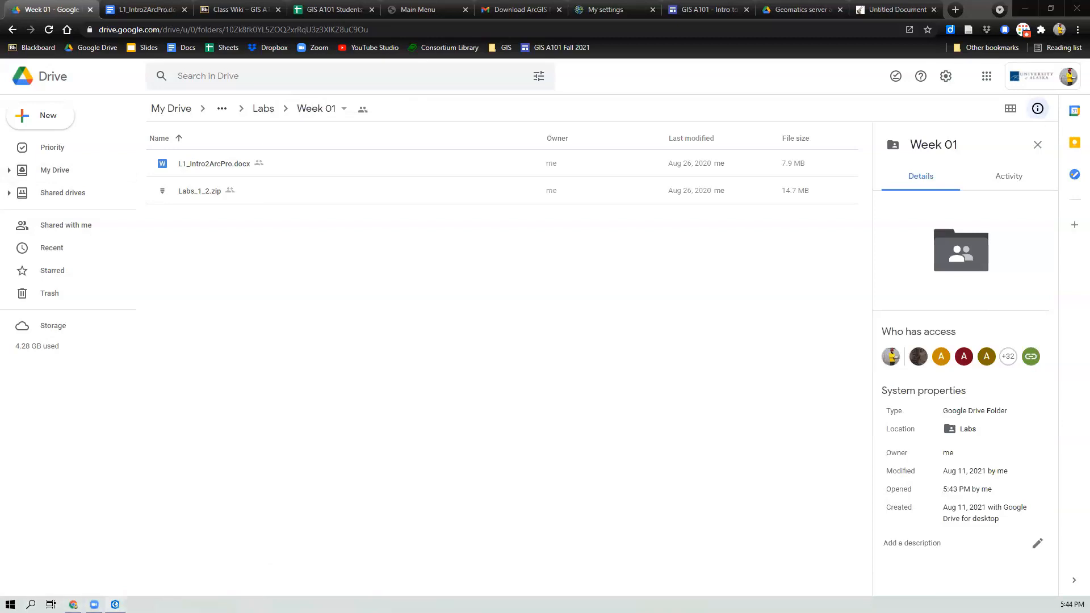
Step: Switch to ArcGIS Pro and start a new blank Map project with its location set to the GIS_A101 folder
{"action": "left_click", "coordinate": [115, 604]}
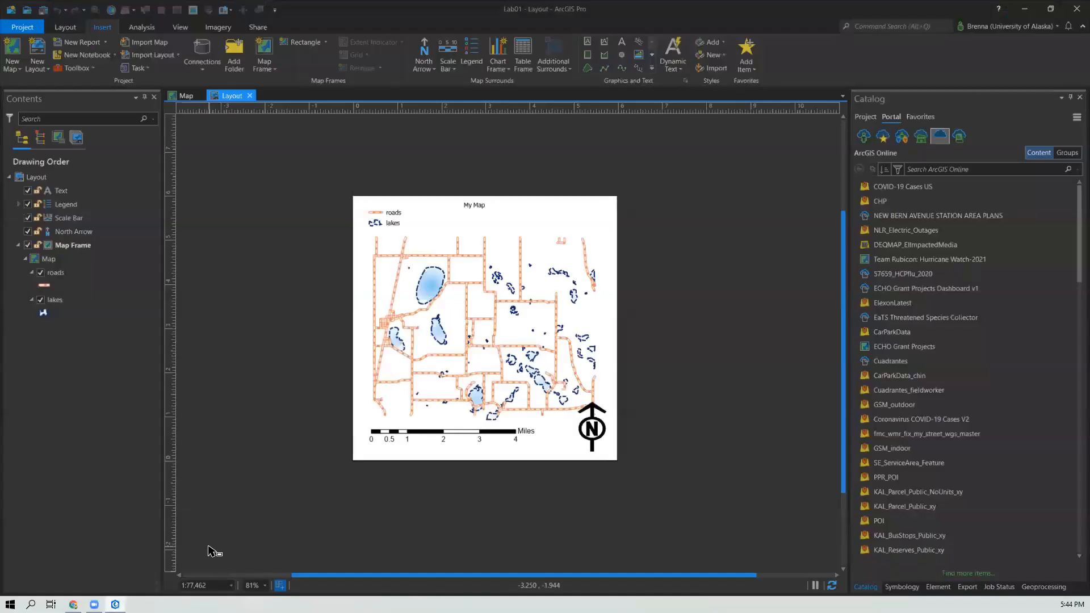
{"action": "left_click", "coordinate": [25, 28]}
{"action": "left_click", "coordinate": [17, 50]}
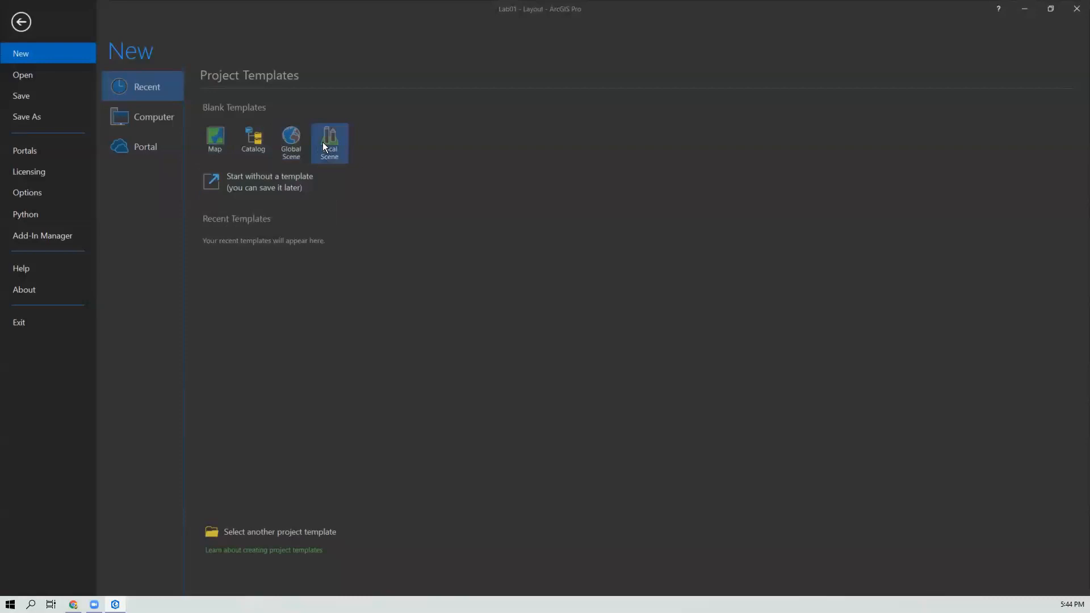
{"action": "left_click", "coordinate": [218, 144]}
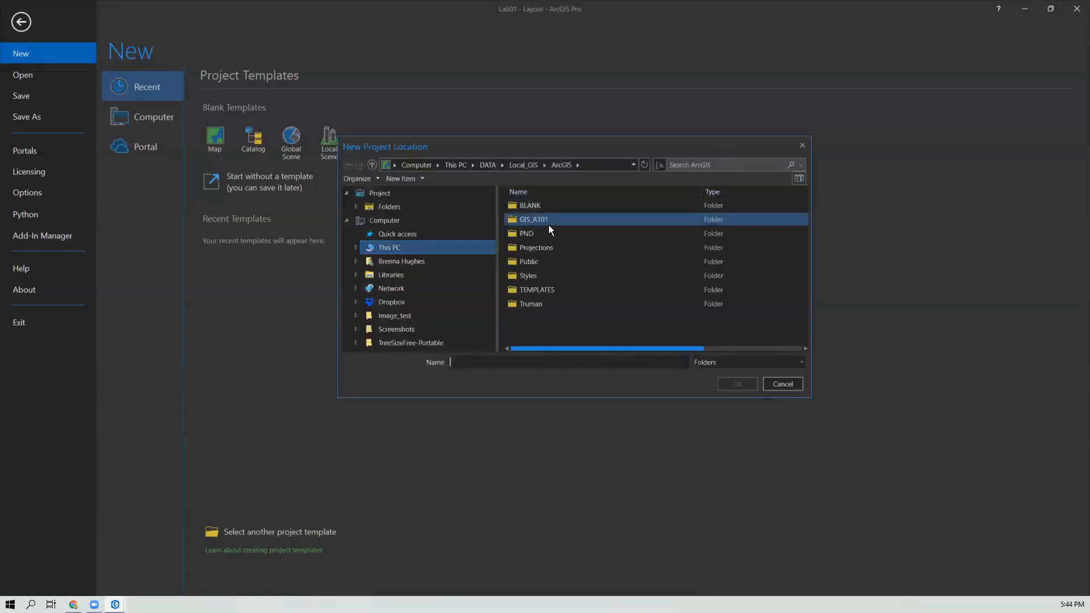
{"action": "left_click", "coordinate": [532, 216]}
{"action": "double_click", "coordinate": [533, 215]}
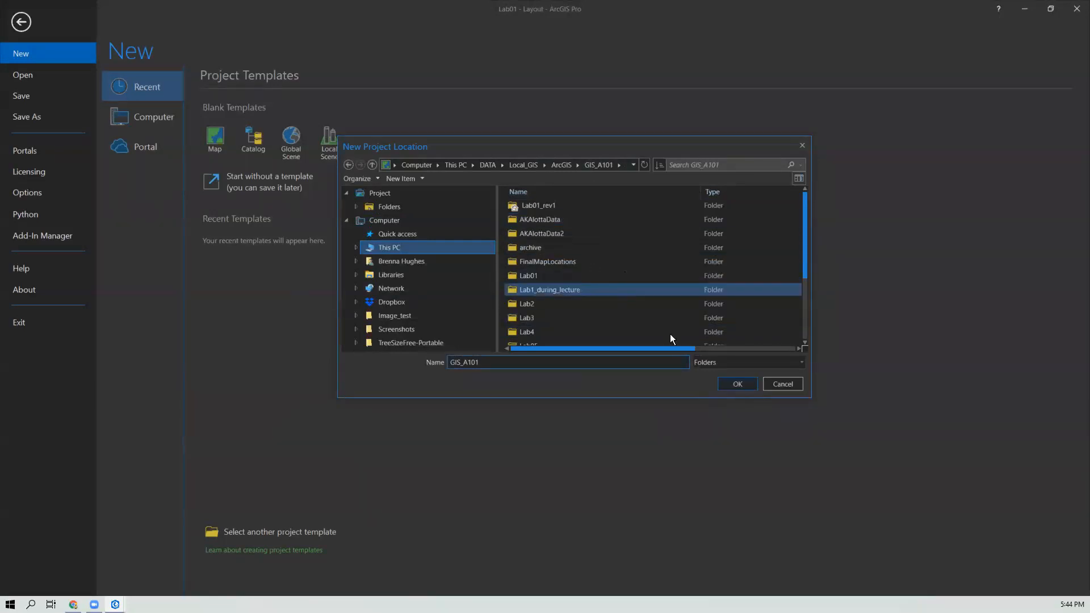
{"action": "left_click", "coordinate": [744, 384]}
Step: Name the new project Lab01_Fall2021, create it, and save changes to the previously open project
{"action": "left_click_drag", "start_coordinate": [475, 275], "coordinate": [420, 278]}
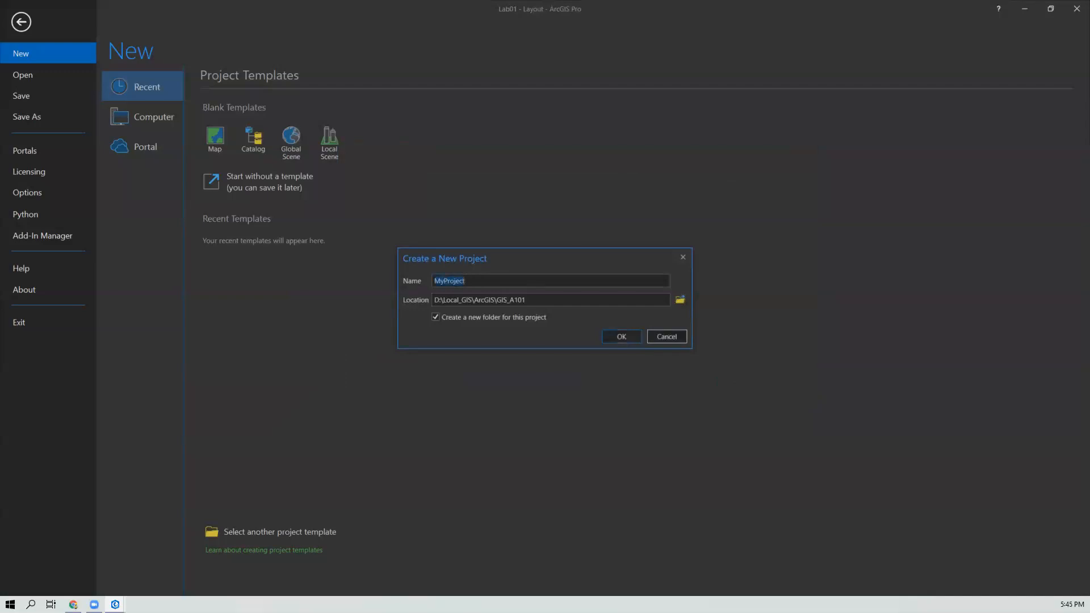
{"action": "type", "text": "Lab01_Fall2021"}
{"action": "left_click_drag", "start_coordinate": [484, 280], "coordinate": [435, 275]}
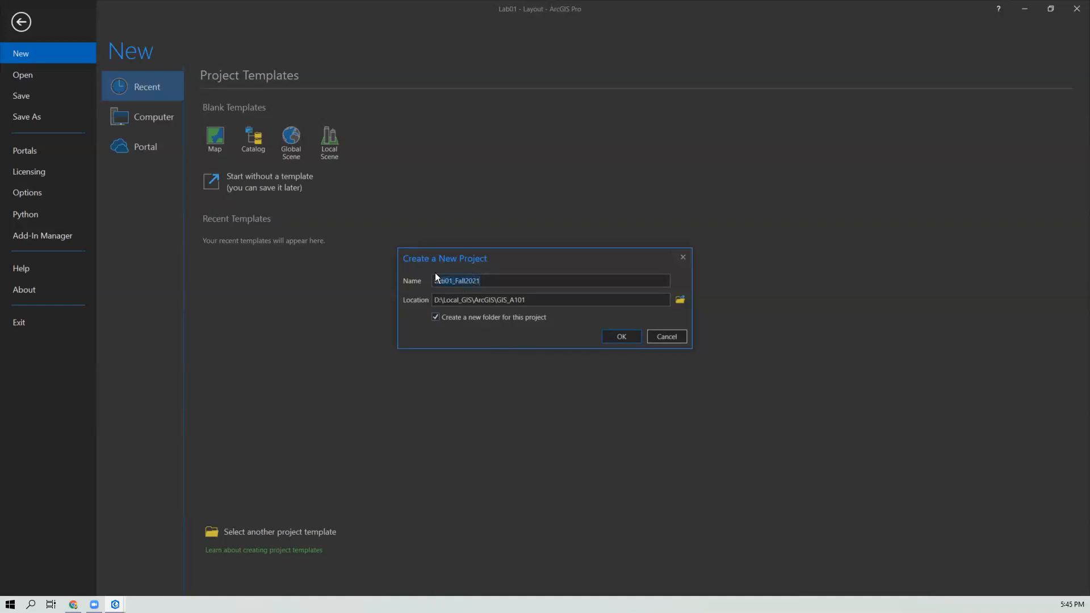
{"action": "left_click", "coordinate": [621, 338]}
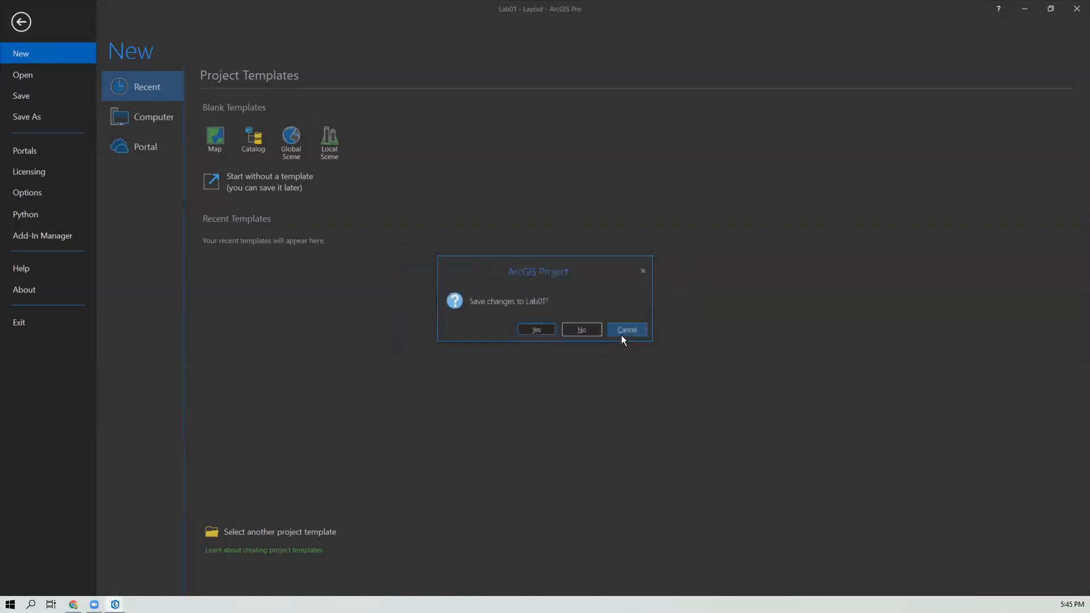
{"action": "left_click", "coordinate": [536, 332]}
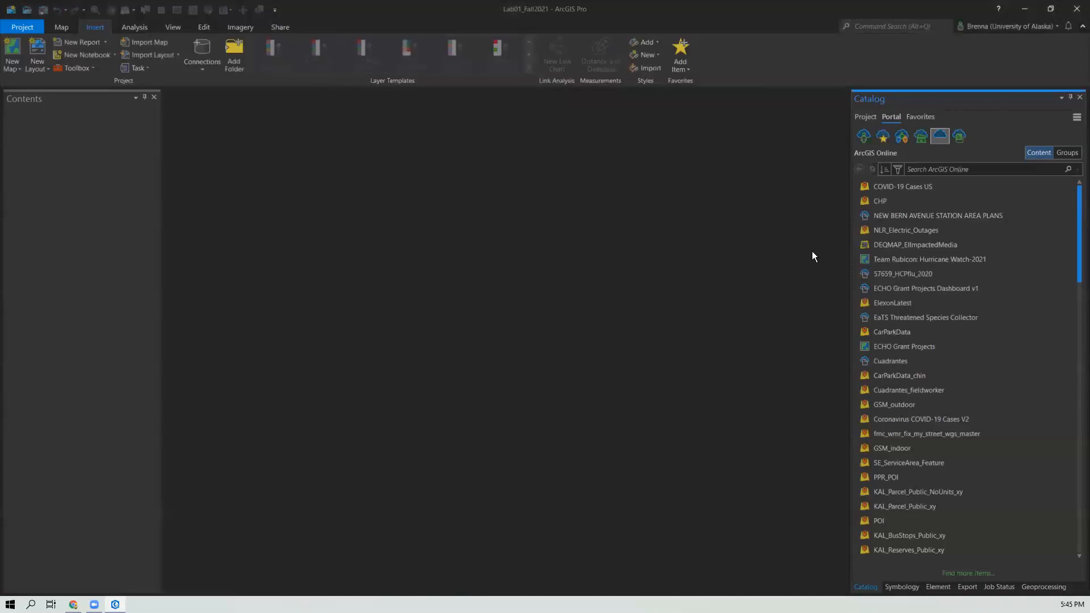
Step: Show the project items in the Catalog pane and examine the new Lab01_Fall2021 folder and its files in File Explorer
{"action": "left_click", "coordinate": [869, 117]}
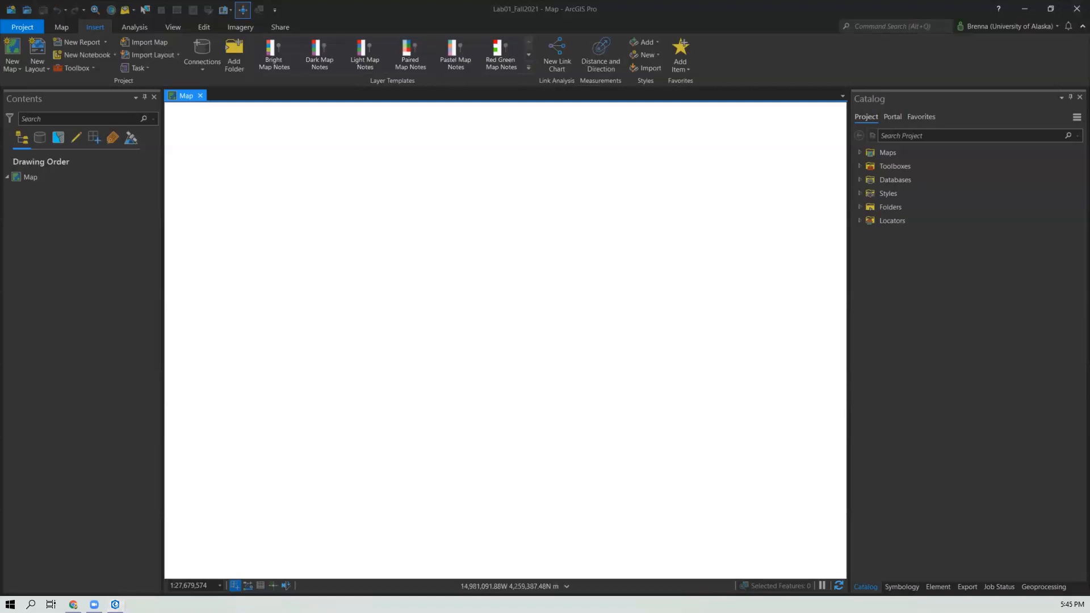
{"action": "key", "text": "super+e"}
{"action": "left_click", "coordinate": [351, 284]}
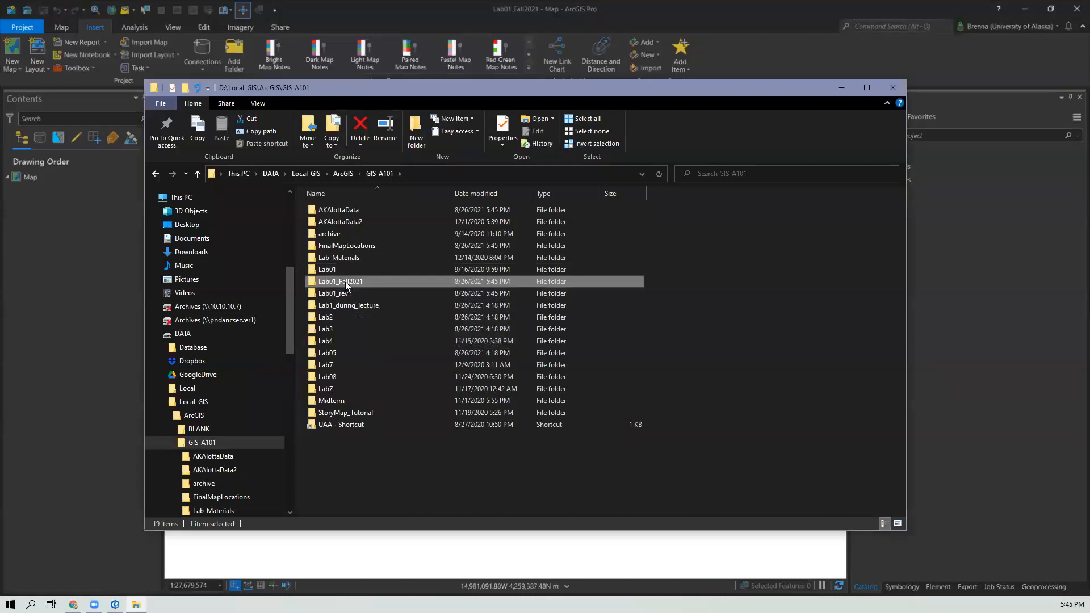
{"action": "double_click", "coordinate": [346, 282]}
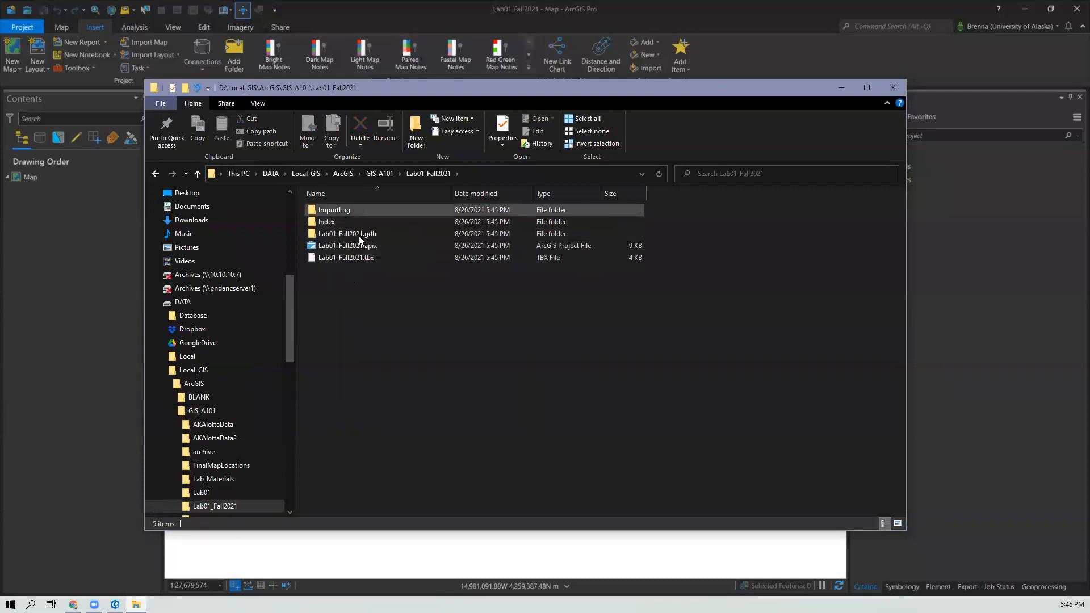
{"action": "left_click", "coordinate": [342, 248]}
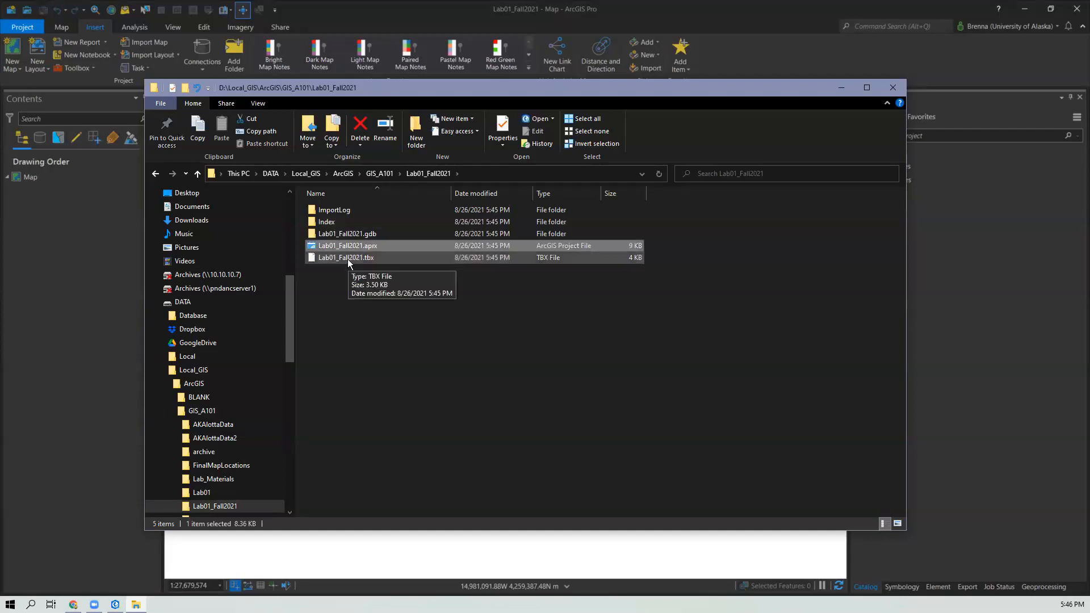
{"action": "left_click", "coordinate": [349, 258]}
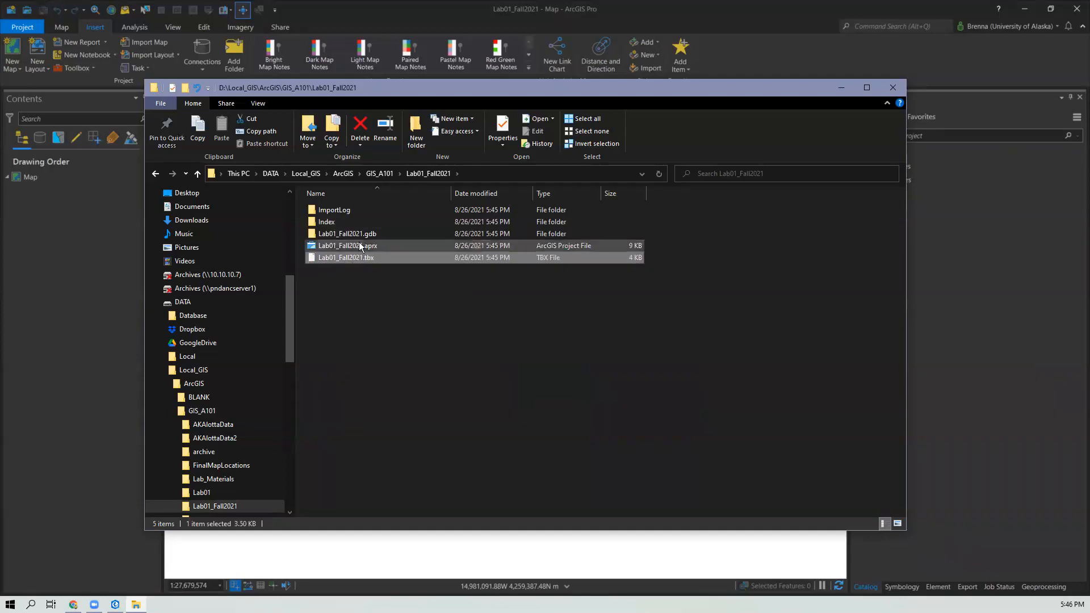
{"action": "left_click", "coordinate": [379, 293]}
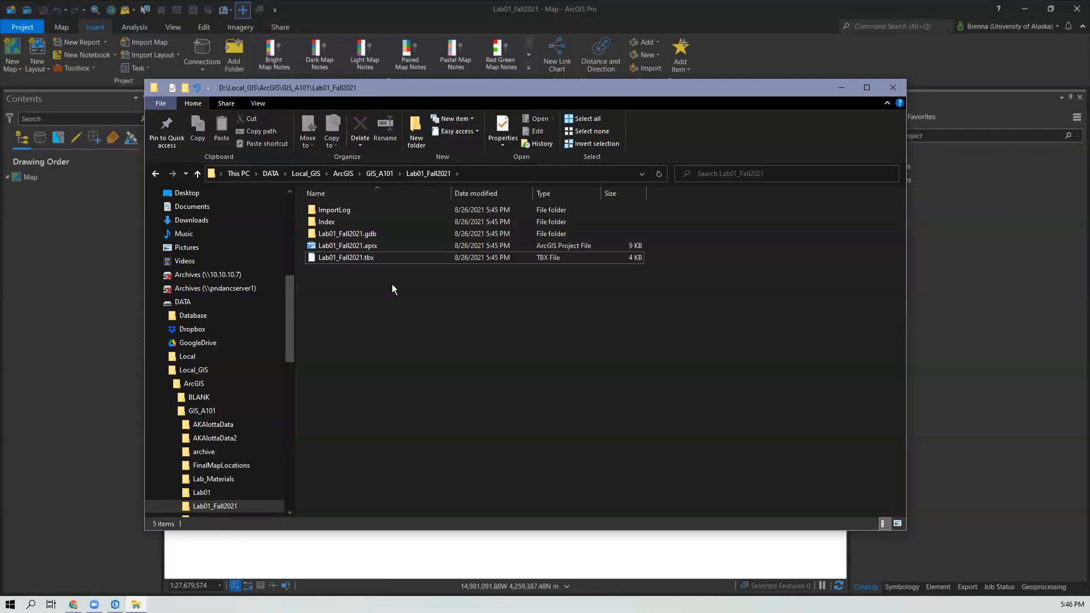
Step: Navigate back to the GIS_A101 folder and reopen the Lab01_Fall2021 project folder
{"action": "left_click", "coordinate": [436, 173]}
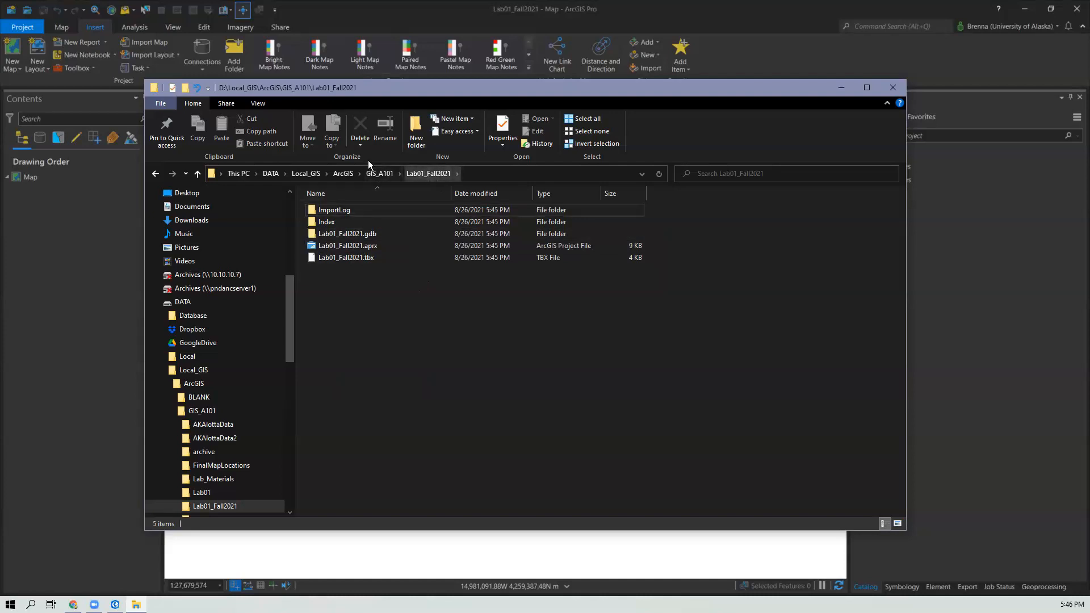
{"action": "left_click", "coordinate": [377, 173]}
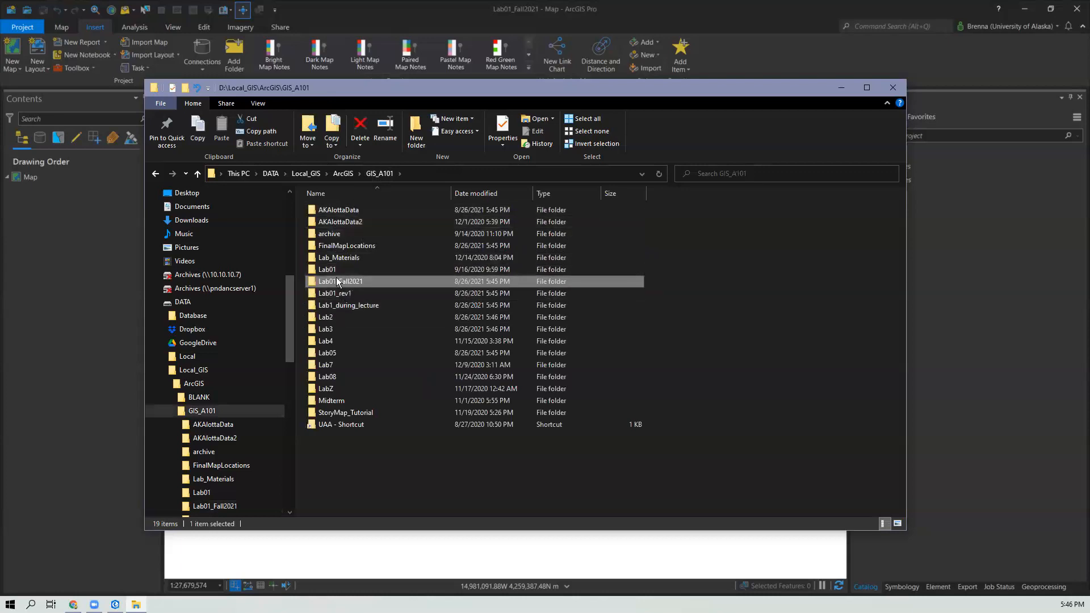
{"action": "left_click", "coordinate": [391, 424]}
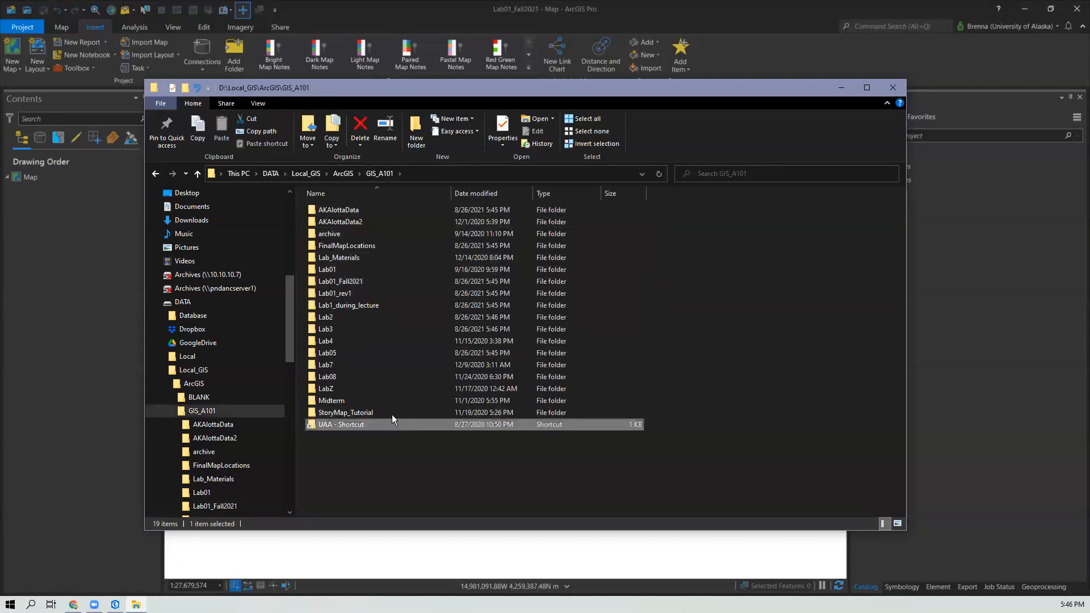
{"action": "double_click", "coordinate": [359, 281]}
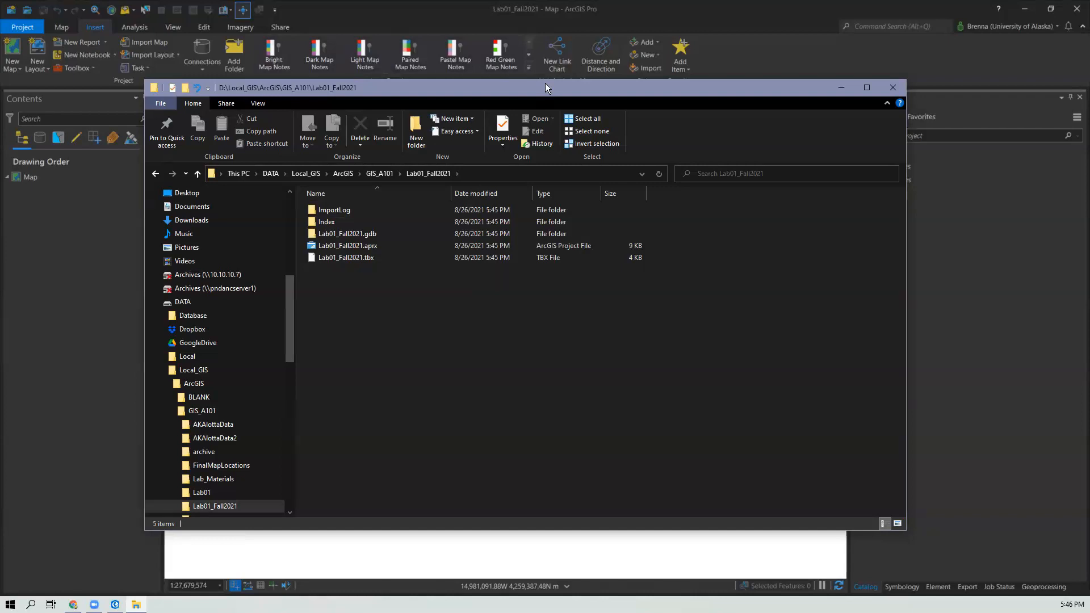
{"action": "left_click_drag", "start_coordinate": [545, 84], "coordinate": [579, 80]}
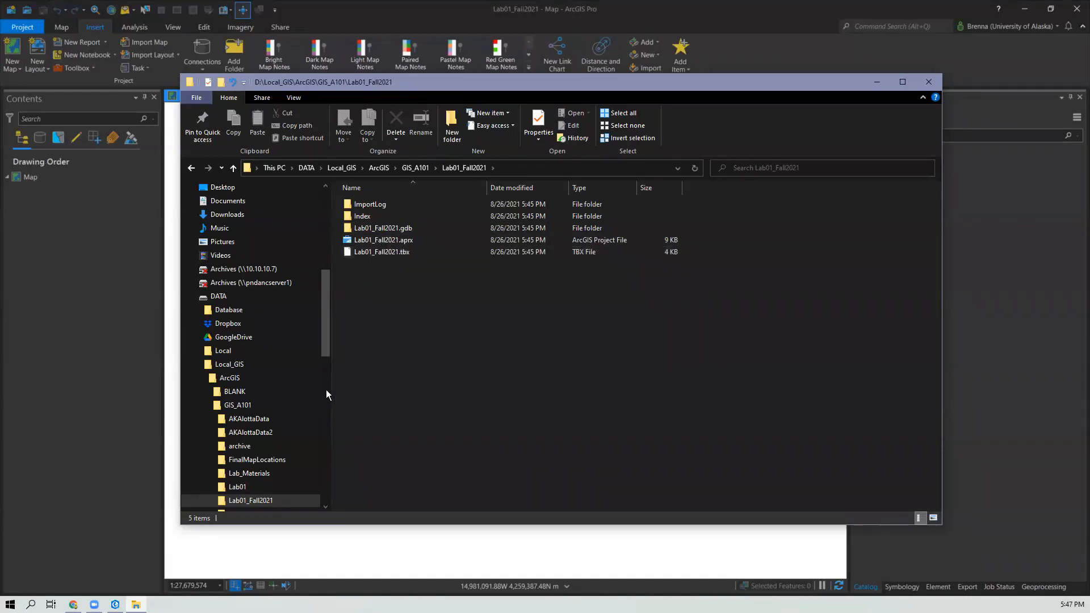
Step: Open the Lab01_Fall2021.gdb folder to inspect its contents, then return to the project folder
{"action": "double_click", "coordinate": [383, 229]}
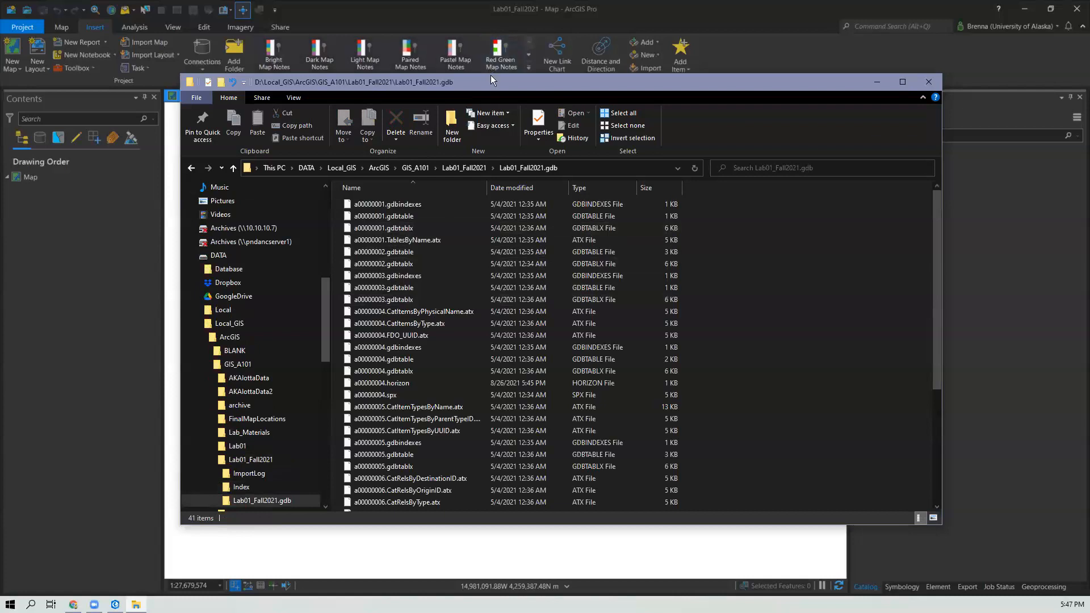
{"action": "double_click", "coordinate": [490, 75]}
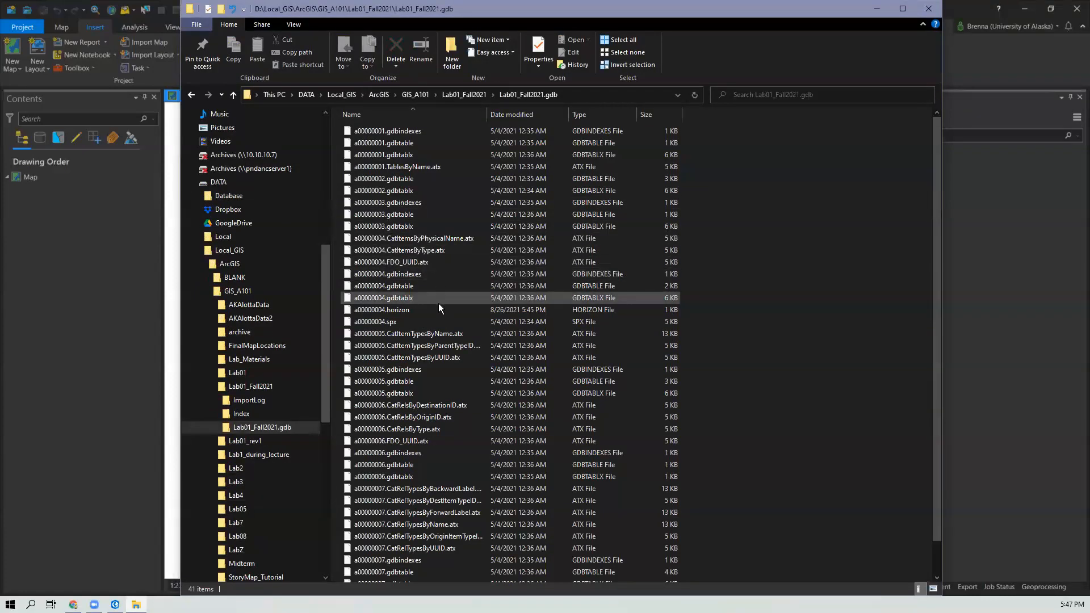
{"action": "scroll", "coordinate": [439, 303], "scroll_direction": "down", "scroll_amount": 1}
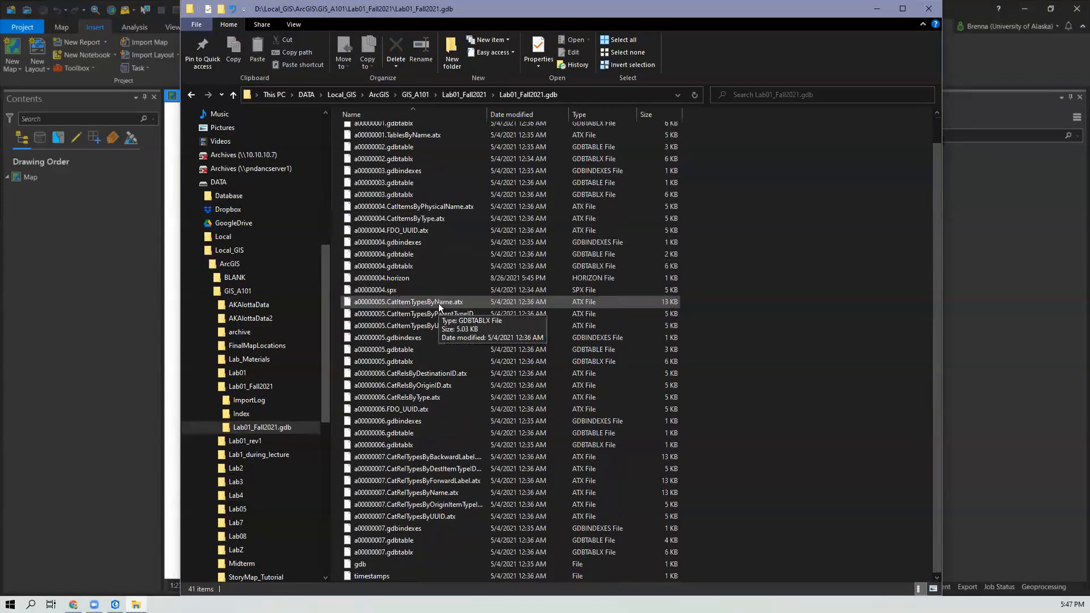
{"action": "scroll", "coordinate": [438, 305], "scroll_direction": "up", "scroll_amount": 1}
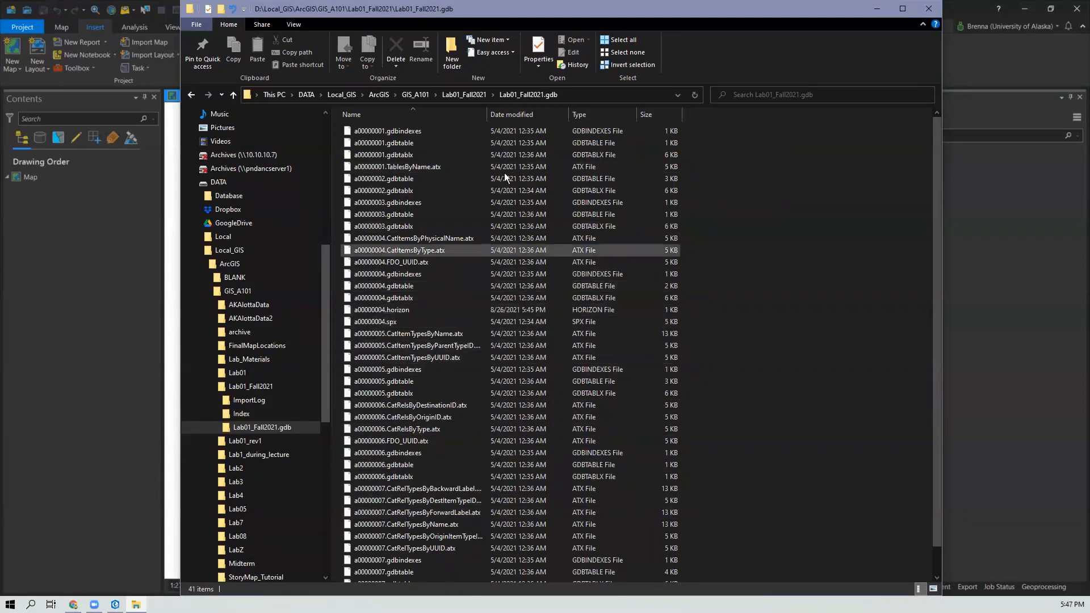
{"action": "left_click", "coordinate": [453, 94]}
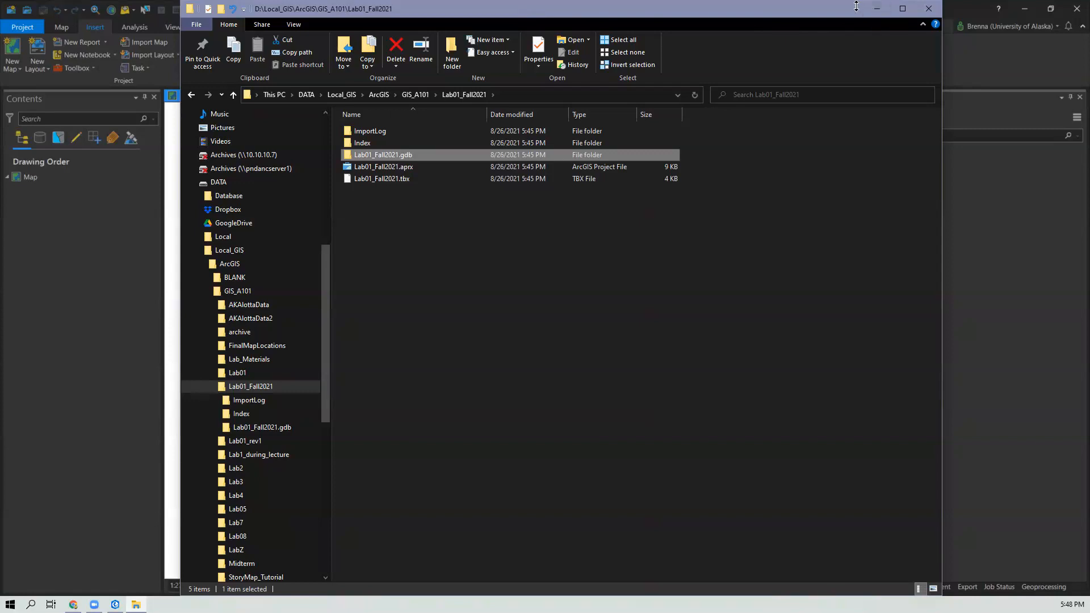
{"action": "left_click_drag", "start_coordinate": [856, 6], "coordinate": [872, 187]}
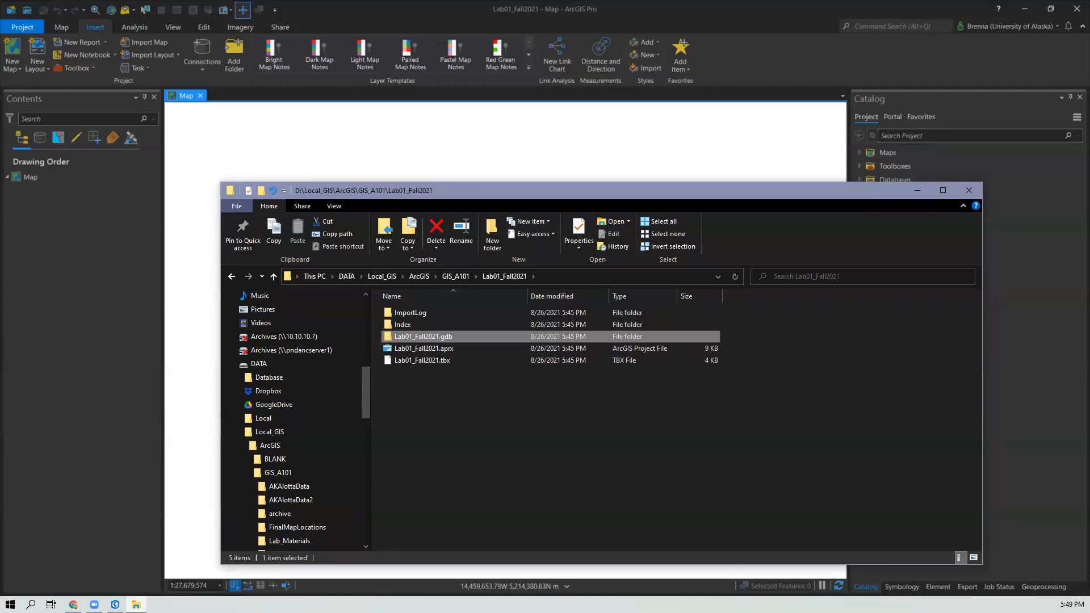
Step: Switch to the browser and navigate Google Drive up to the GISa101_Class_Share_Fall2021 folder
{"action": "key", "text": "alt+Tab"}
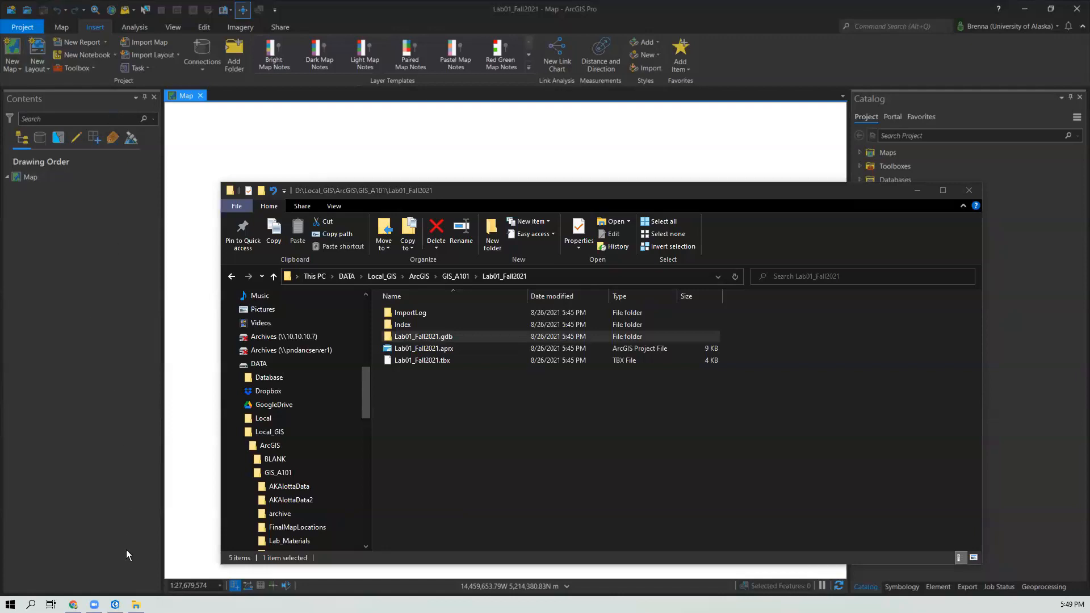
{"action": "mouse_move", "coordinate": [75, 602]}
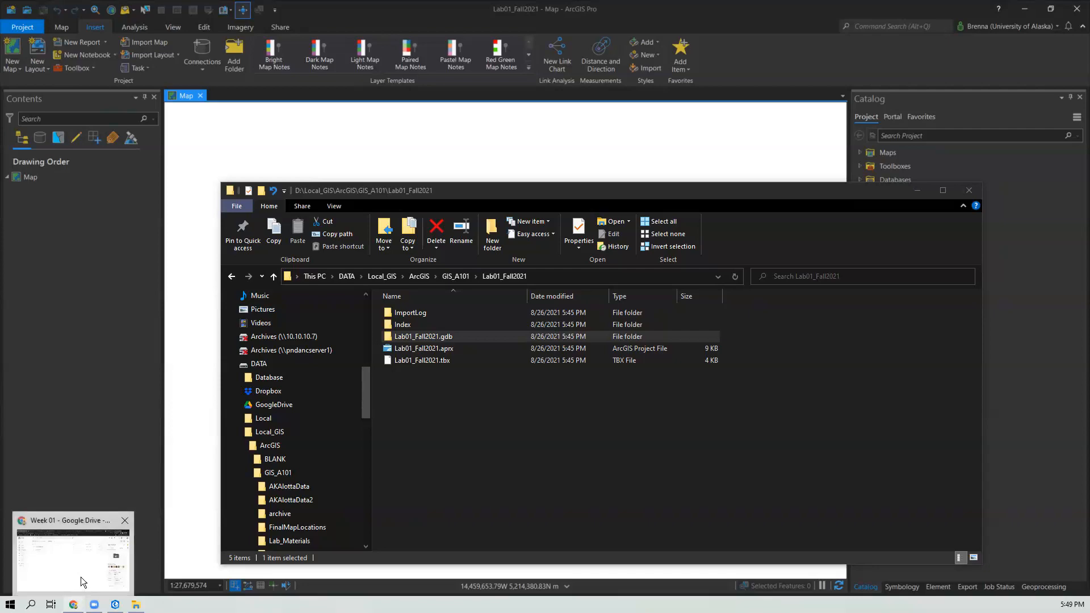
{"action": "left_click", "coordinate": [81, 576]}
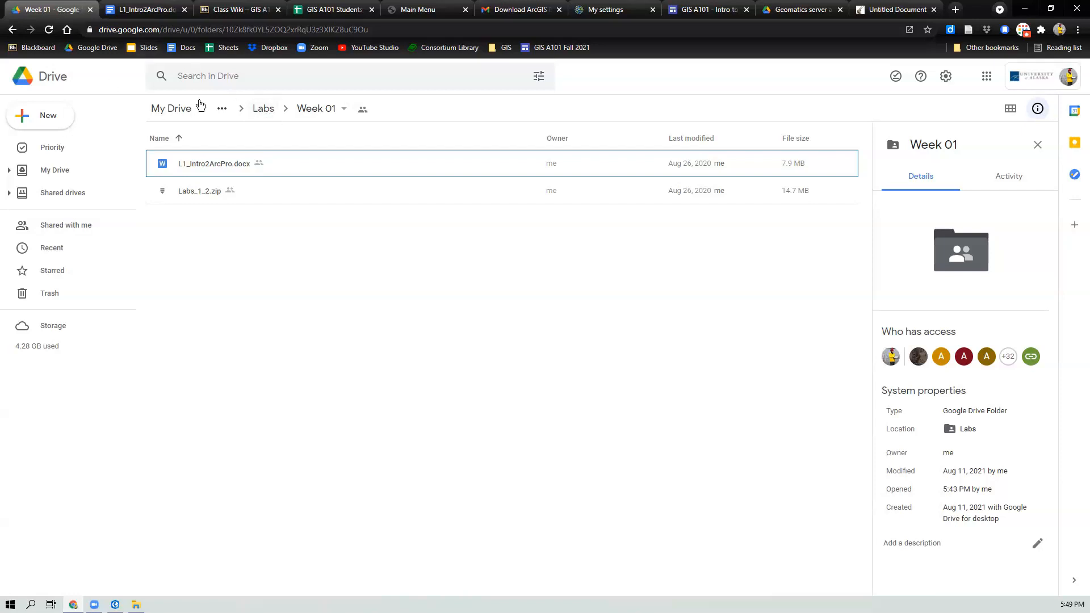
{"action": "left_click", "coordinate": [265, 111]}
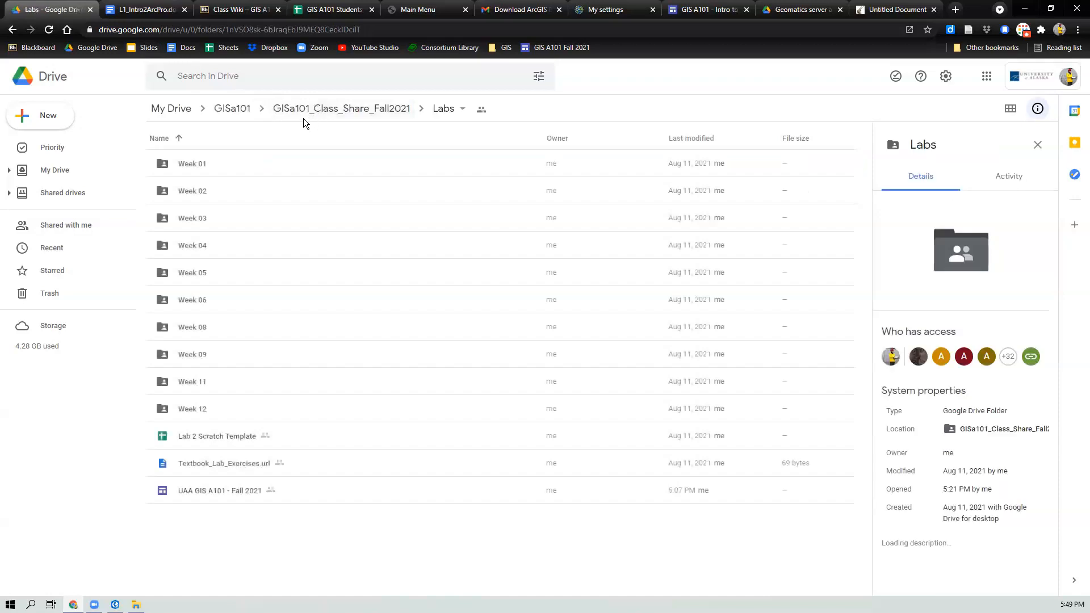
{"action": "left_click", "coordinate": [313, 113]}
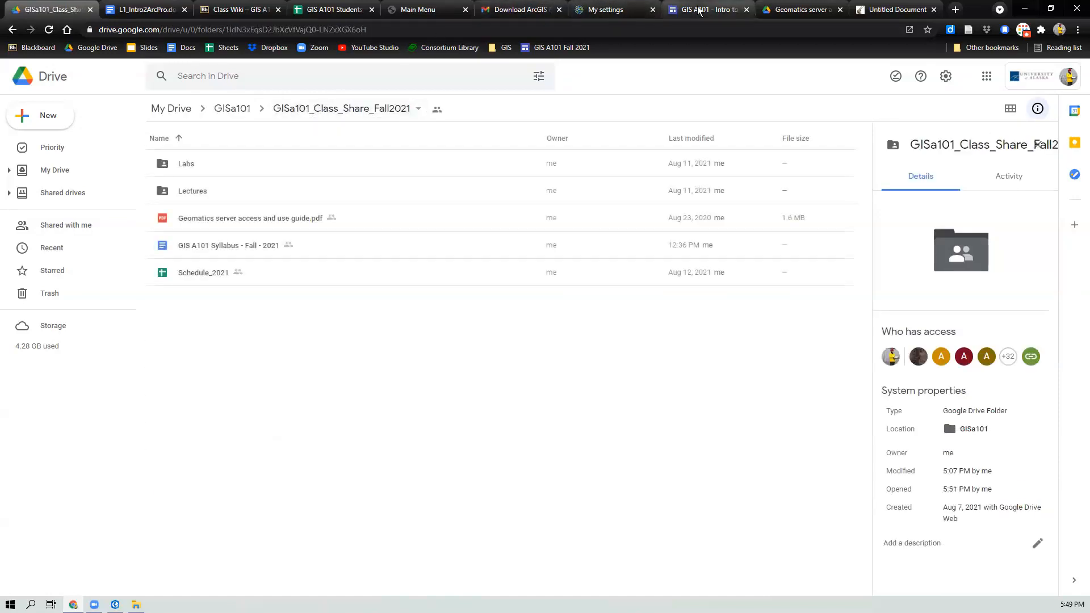
Step: Switch to the GIS A101 class website and scroll to the Lectures and Laboratory How-Tos lists
{"action": "left_click", "coordinate": [700, 10]}
{"action": "left_click", "coordinate": [32, 197]}
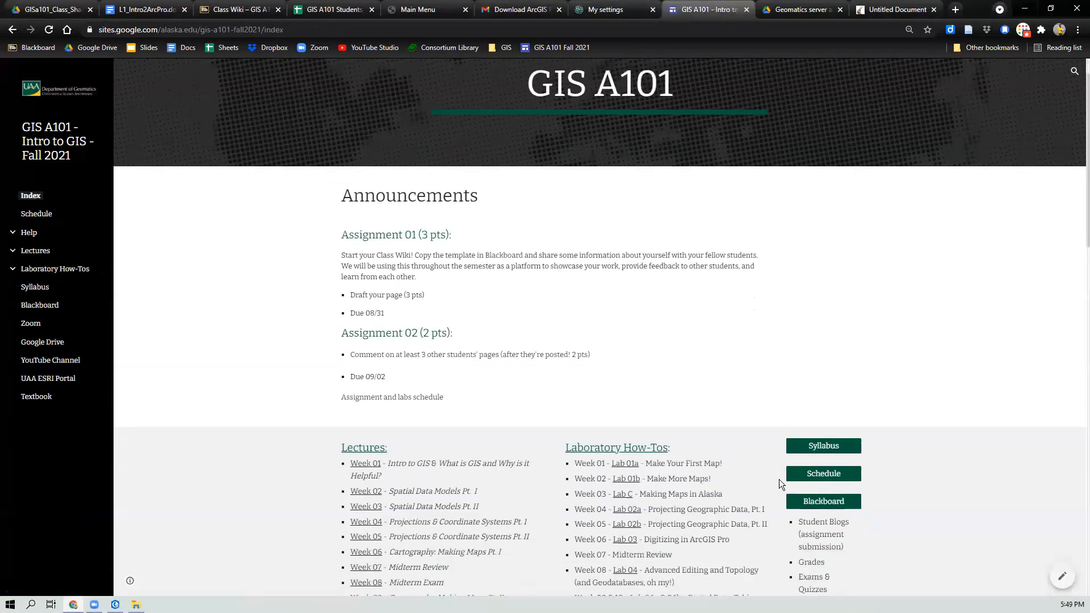
{"action": "scroll", "coordinate": [778, 479], "scroll_direction": "down", "scroll_amount": 5}
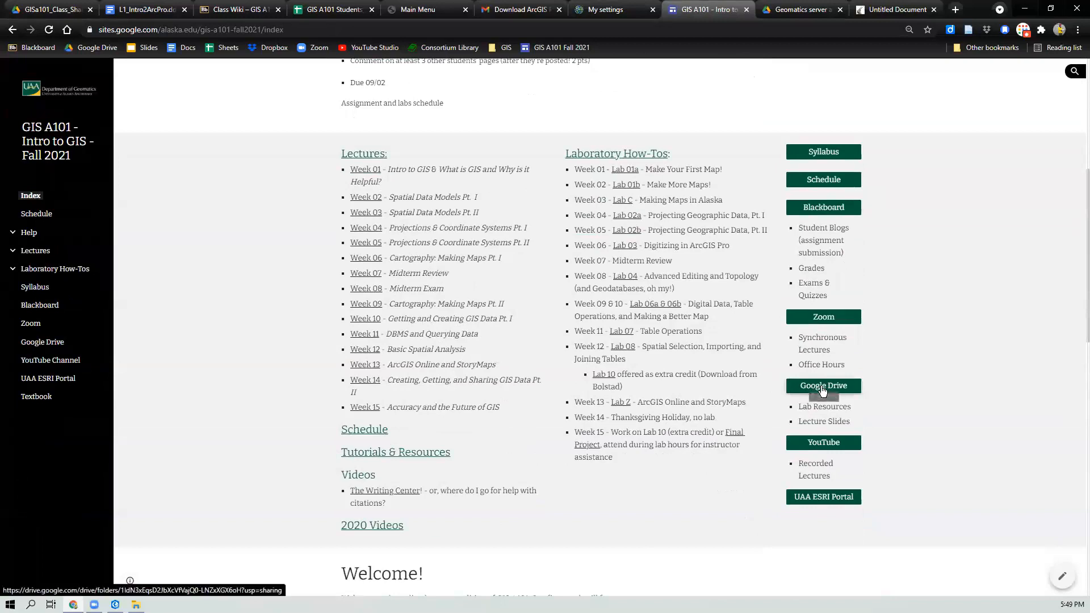
Step: Return to Google Drive and open the Labs folder, then its Week 01 folder
{"action": "left_click", "coordinate": [30, 16]}
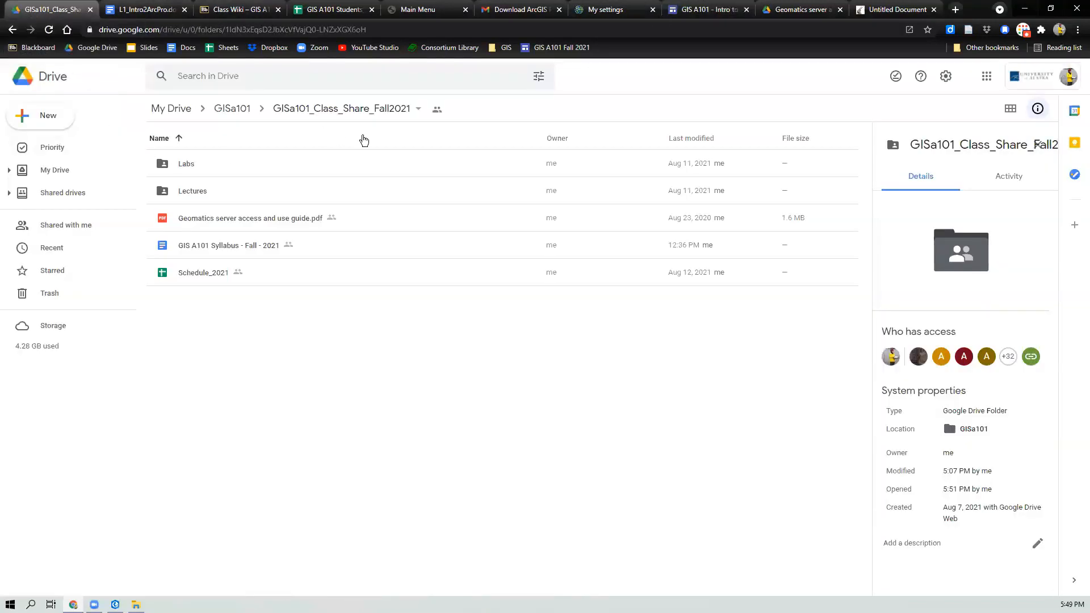
{"action": "double_click", "coordinate": [190, 165]}
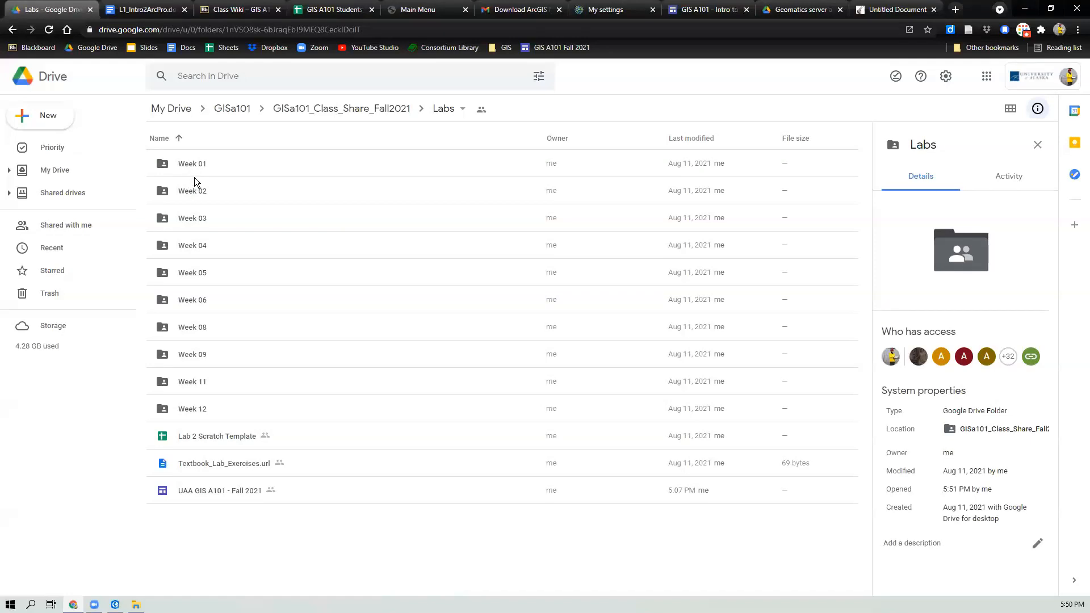
{"action": "double_click", "coordinate": [197, 168]}
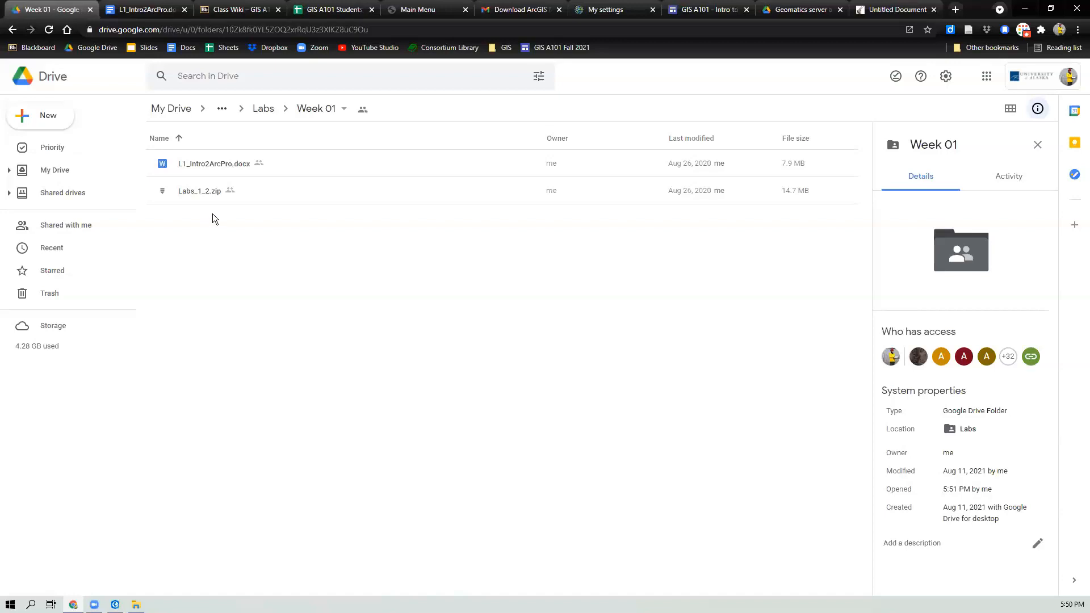
Step: Review the Lab Exercises using ArcGIS Pro page and the GIS Fundamentals book page on the textbook website
{"action": "left_click", "coordinate": [881, 12]}
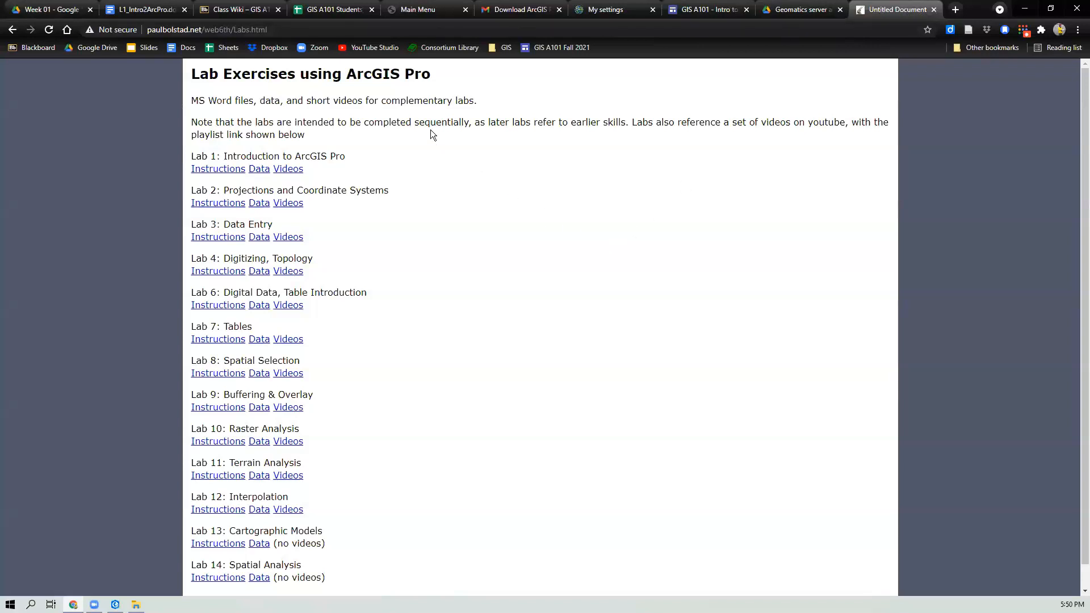
{"action": "left_click", "coordinate": [12, 30]}
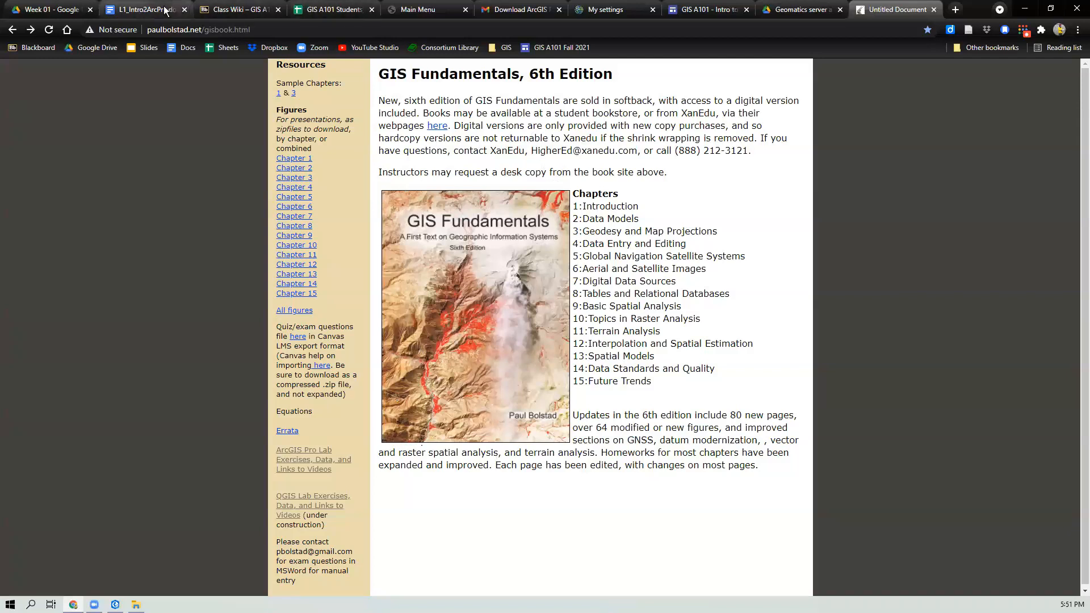
{"action": "left_click", "coordinate": [718, 12]}
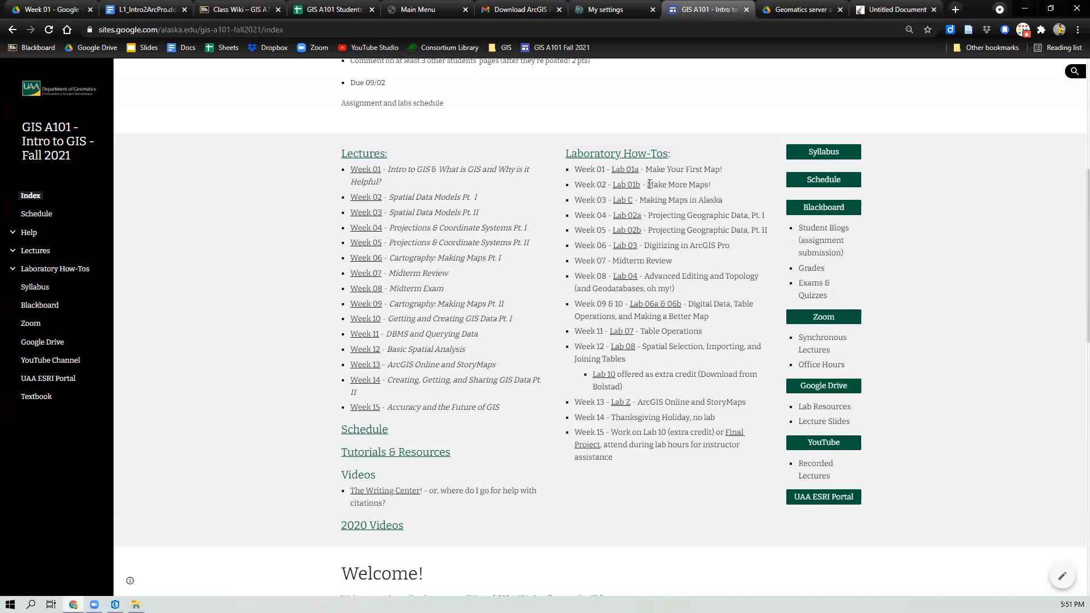
Step: Switch to the L1_Intro2ArcPro lab document and scroll through its first pages
{"action": "left_click", "coordinate": [145, 13]}
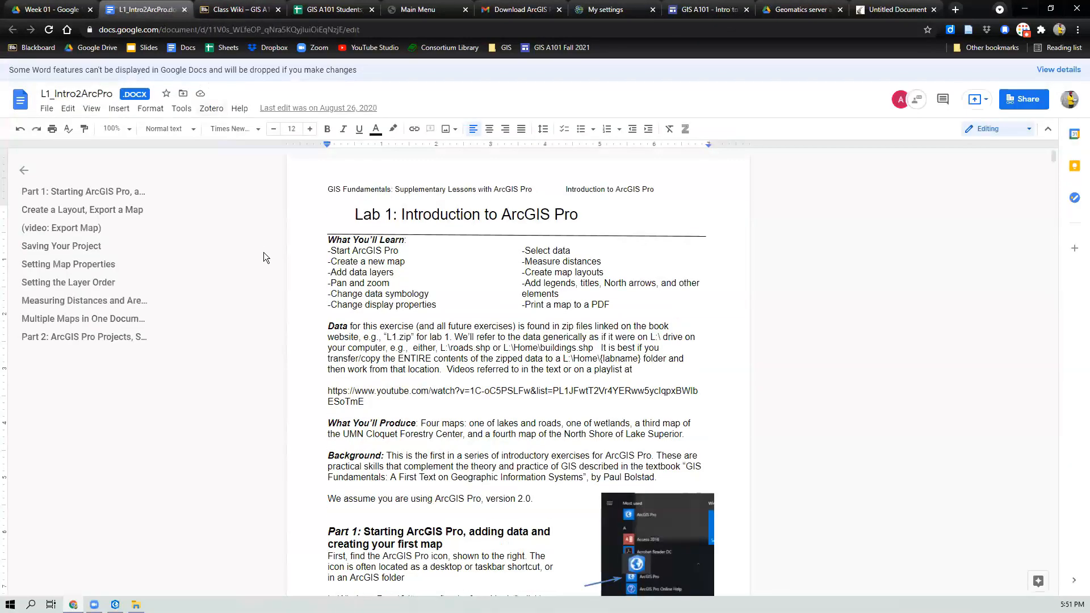
{"action": "scroll", "coordinate": [381, 261], "scroll_direction": "down", "scroll_amount": 10}
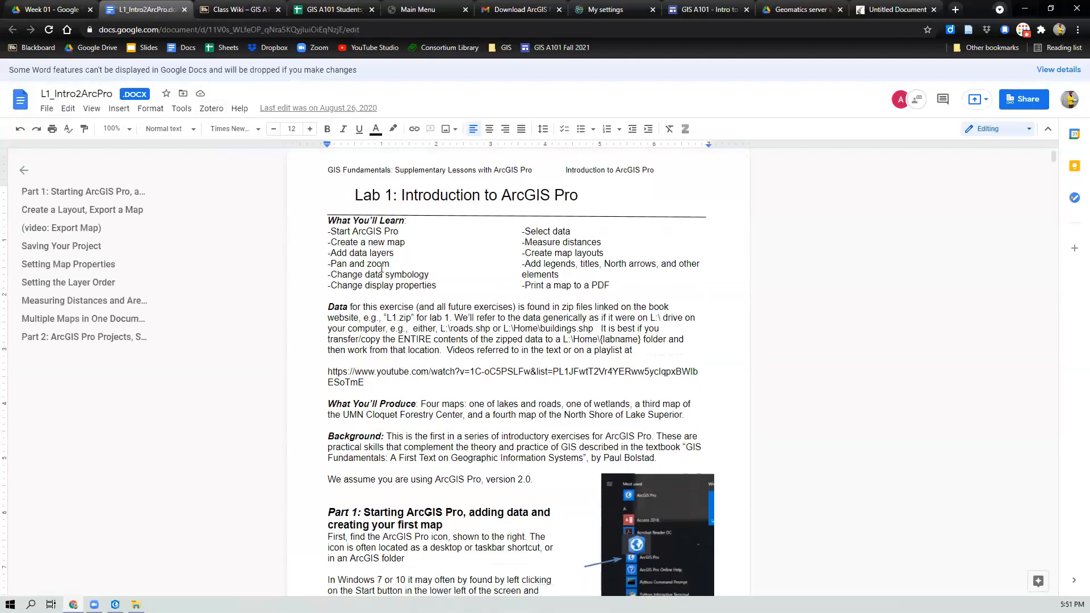
{"action": "scroll", "coordinate": [382, 268], "scroll_direction": "down", "scroll_amount": 13}
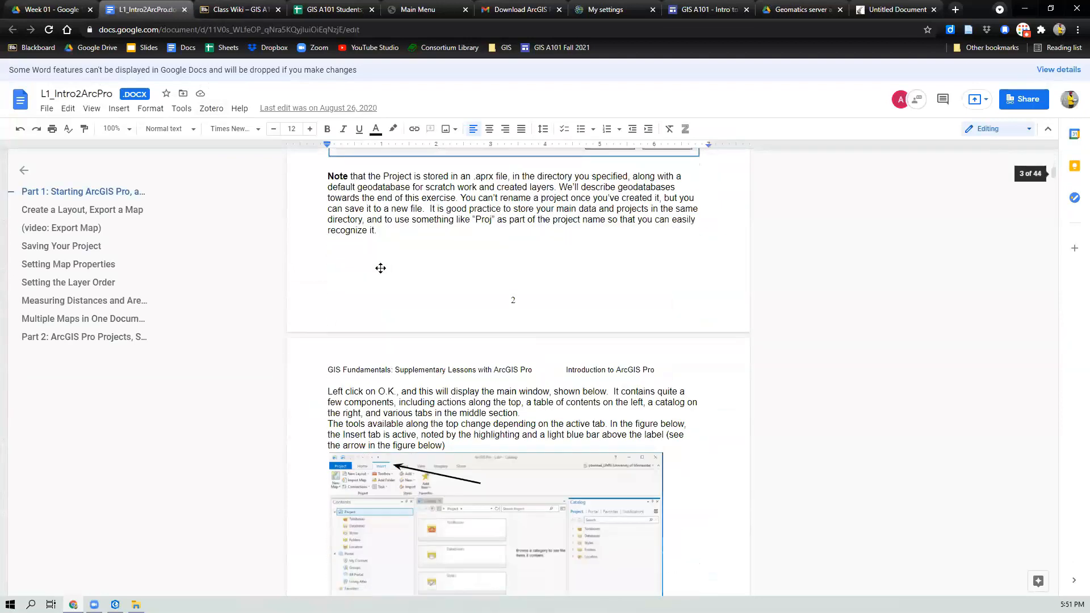
{"action": "scroll", "coordinate": [383, 271], "scroll_direction": "up", "scroll_amount": 10}
{"action": "scroll", "coordinate": [382, 272], "scroll_direction": "up", "scroll_amount": 13}
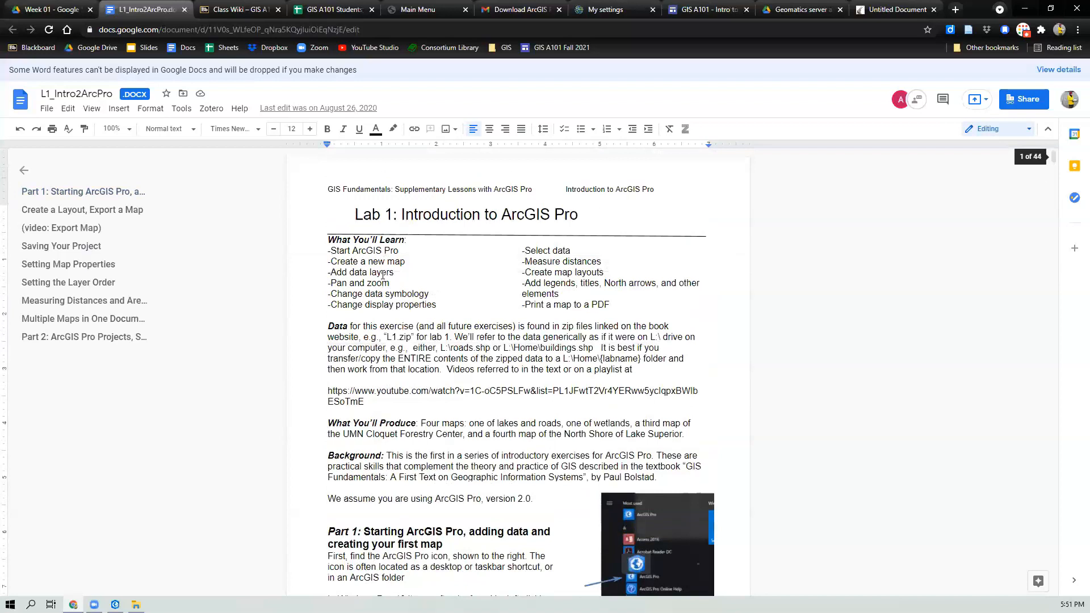
Step: Open the Lab 01a page on the class website and jump to its ArcGIS Pro Settings section
{"action": "left_click", "coordinate": [694, 12]}
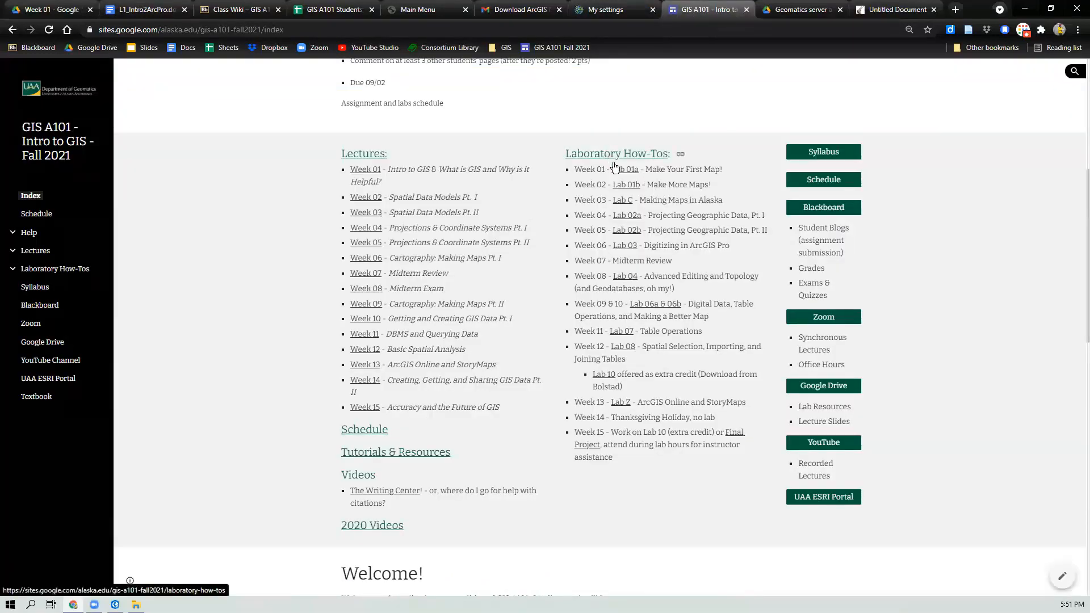
{"action": "left_click", "coordinate": [620, 170]}
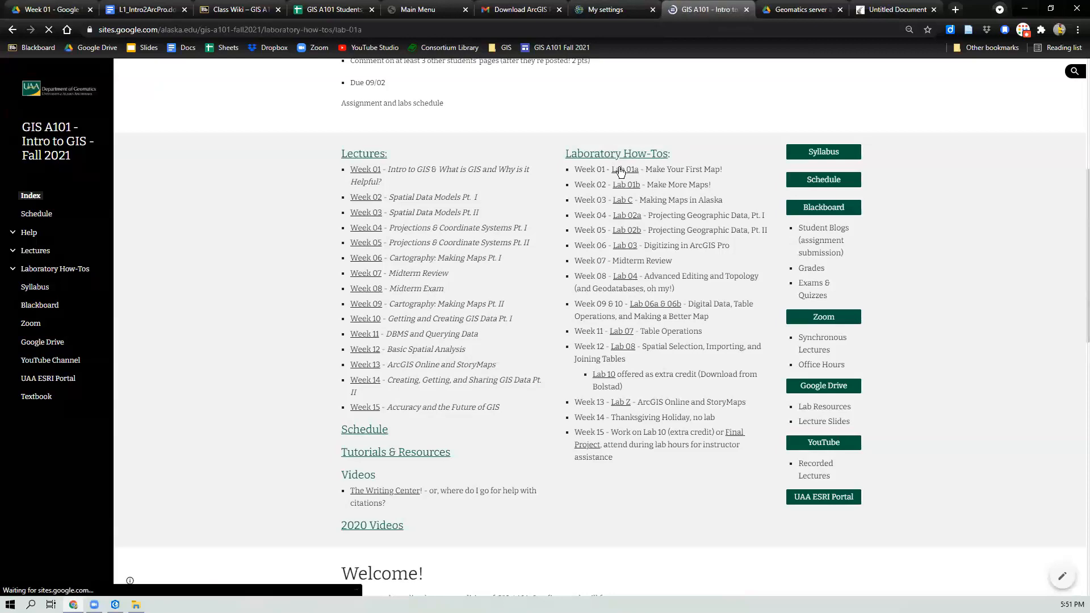
{"action": "scroll", "coordinate": [604, 391], "scroll_direction": "down", "scroll_amount": 6}
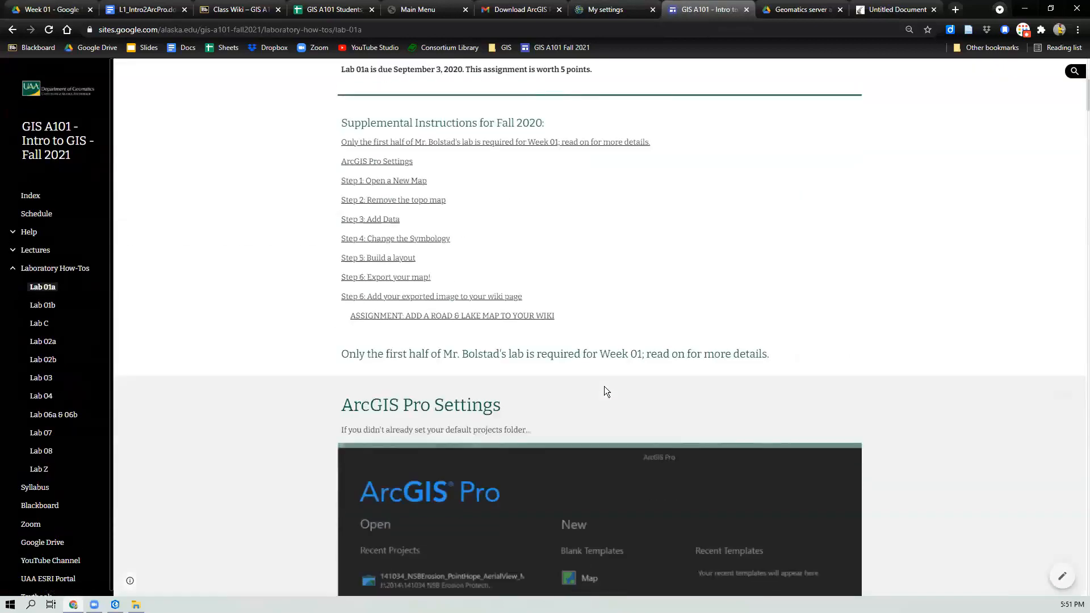
{"action": "scroll", "coordinate": [604, 390], "scroll_direction": "down", "scroll_amount": 2}
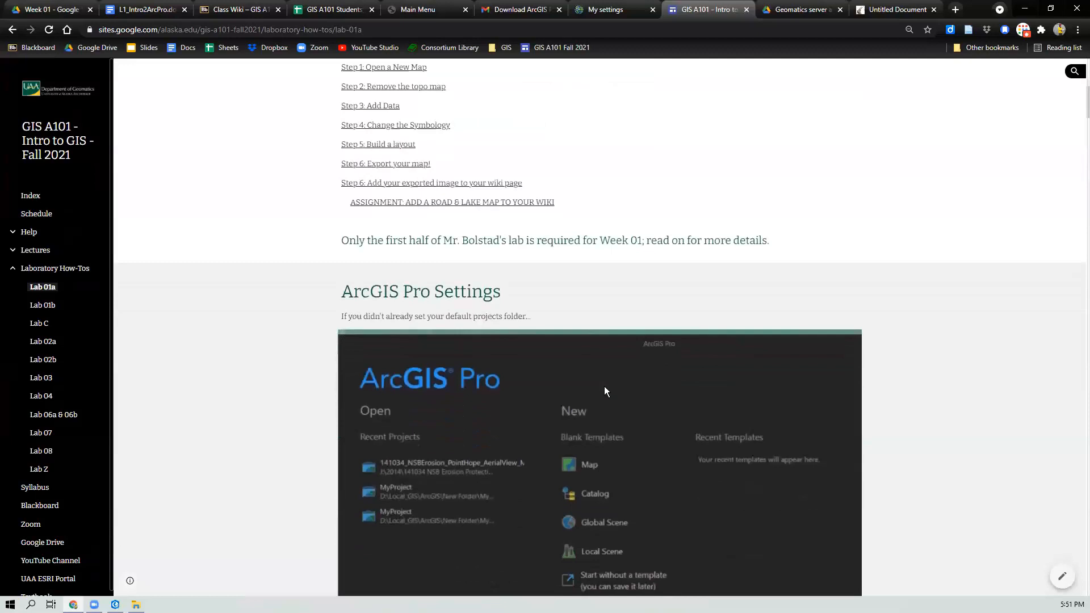
{"action": "scroll", "coordinate": [604, 392], "scroll_direction": "down", "scroll_amount": 1}
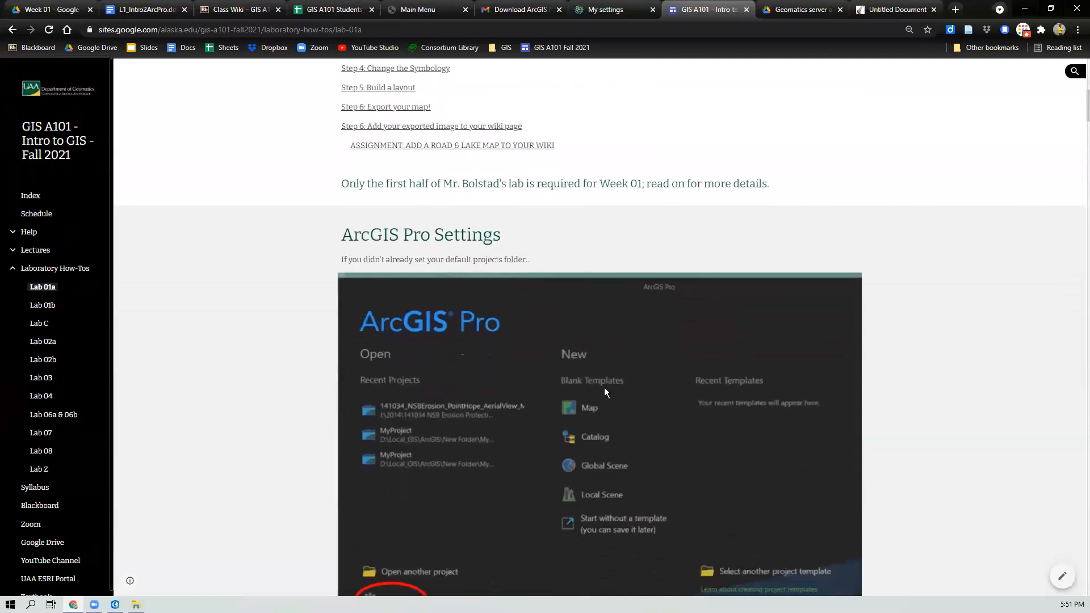
{"action": "scroll", "coordinate": [604, 387], "scroll_direction": "down", "scroll_amount": 2}
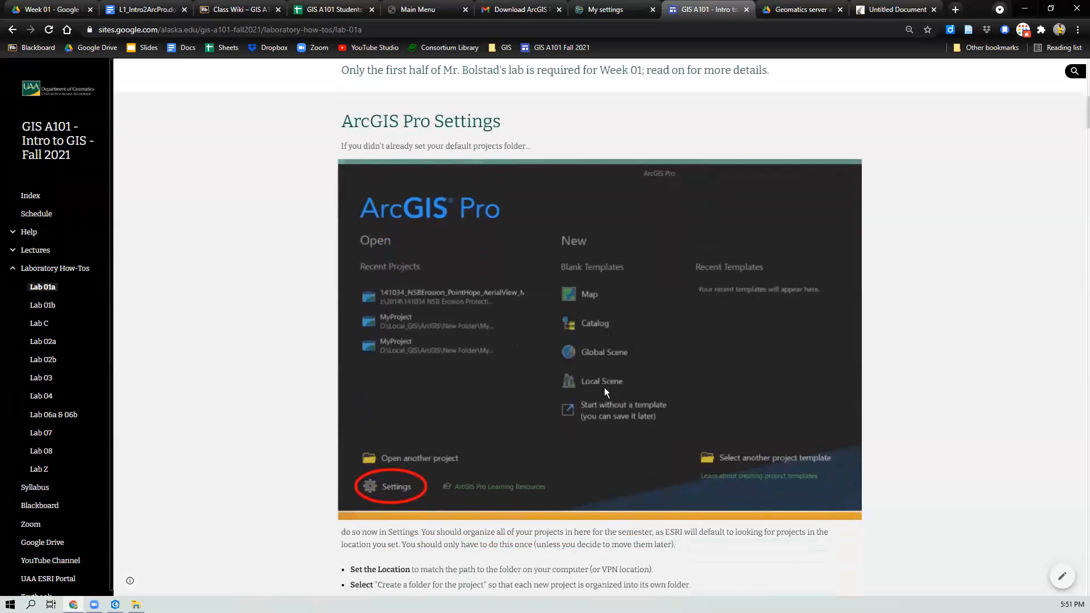
{"action": "scroll", "coordinate": [604, 390], "scroll_direction": "up", "scroll_amount": 8}
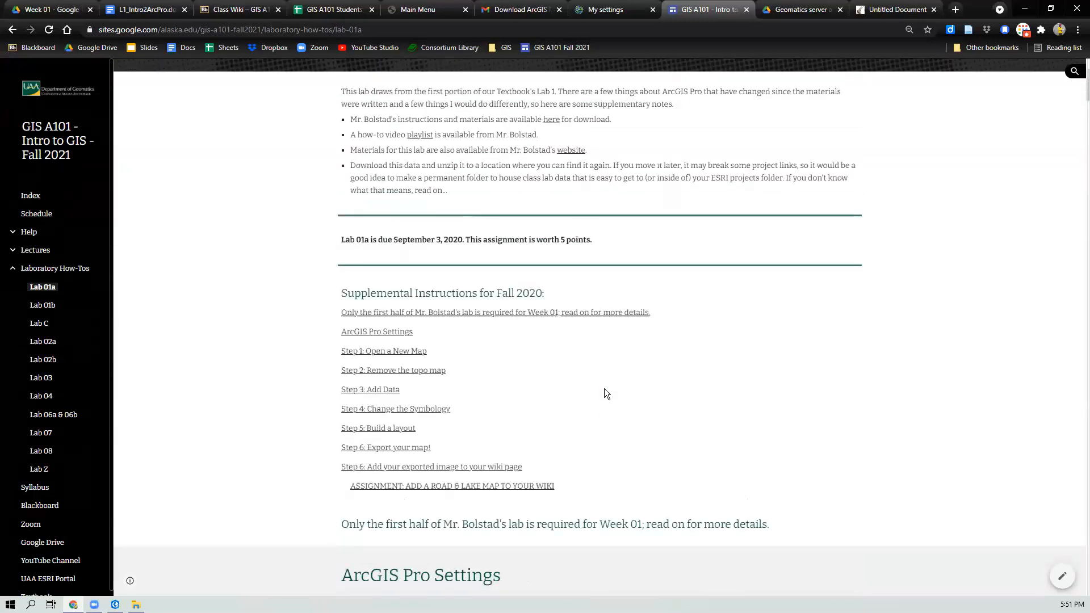
{"action": "scroll", "coordinate": [603, 390], "scroll_direction": "down", "scroll_amount": 1}
{"action": "scroll", "coordinate": [602, 390], "scroll_direction": "up", "scroll_amount": 4}
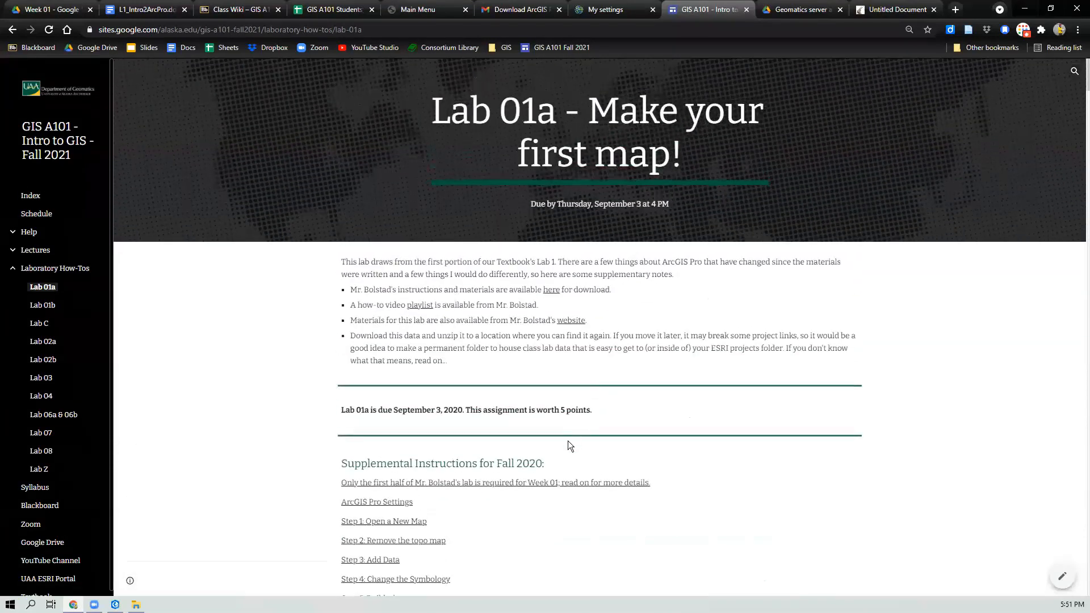
{"action": "left_click", "coordinate": [409, 522]}
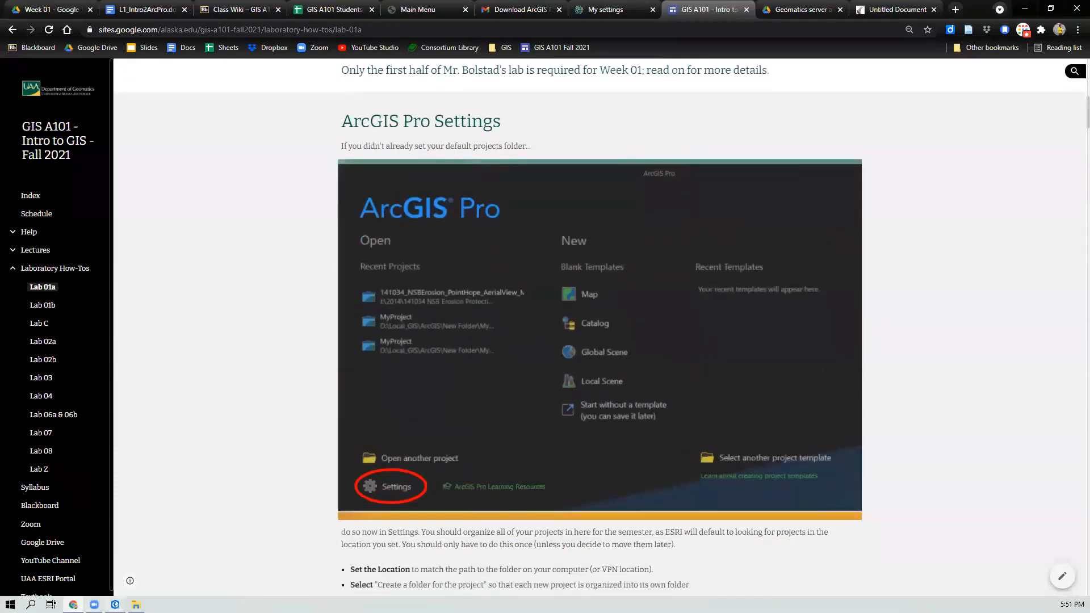
Step: Switch to ArcGIS Pro and open the Options dialog from the Project page
{"action": "left_click", "coordinate": [115, 605]}
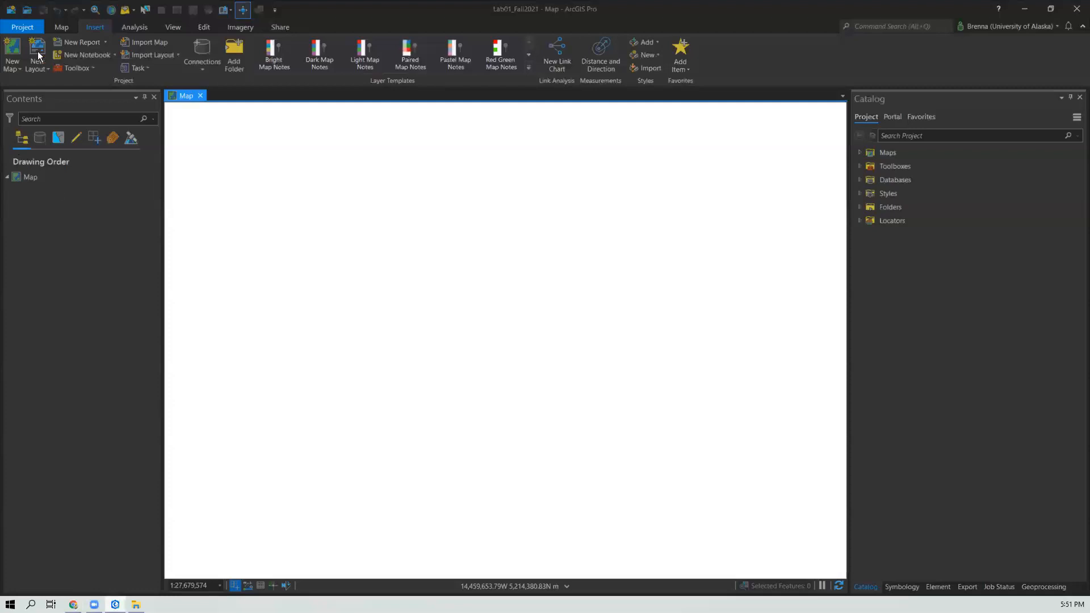
{"action": "left_click", "coordinate": [10, 12]}
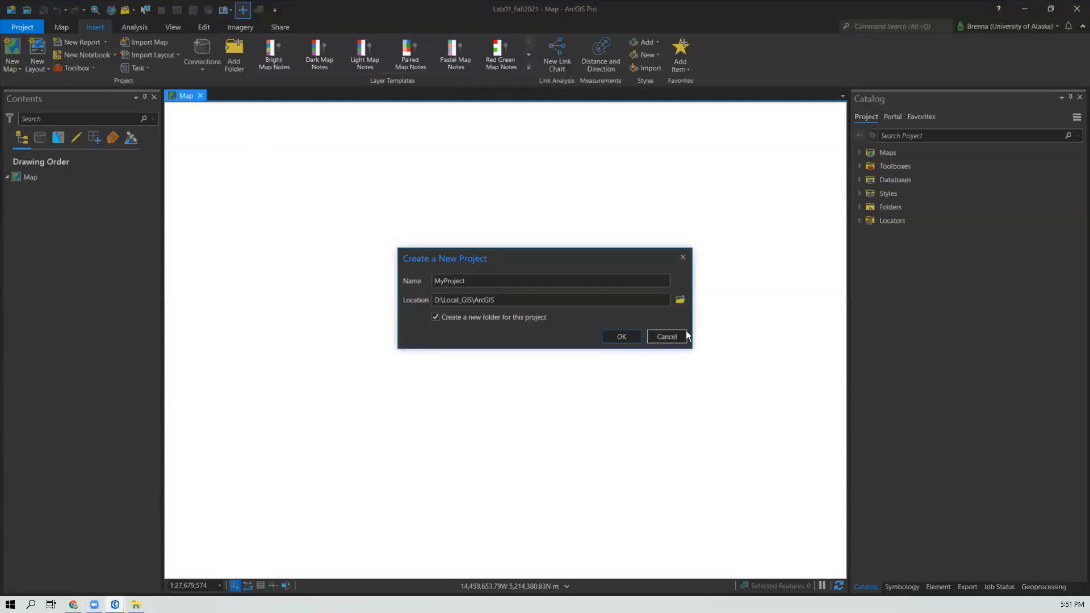
{"action": "left_click", "coordinate": [685, 335]}
{"action": "left_click", "coordinate": [21, 29]}
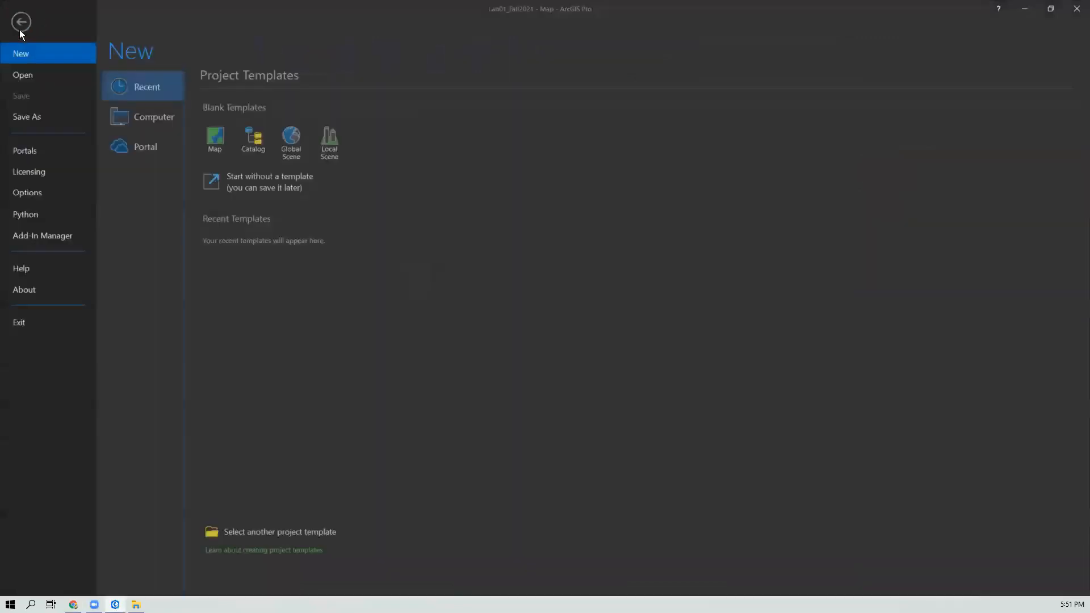
{"action": "left_click", "coordinate": [39, 193]}
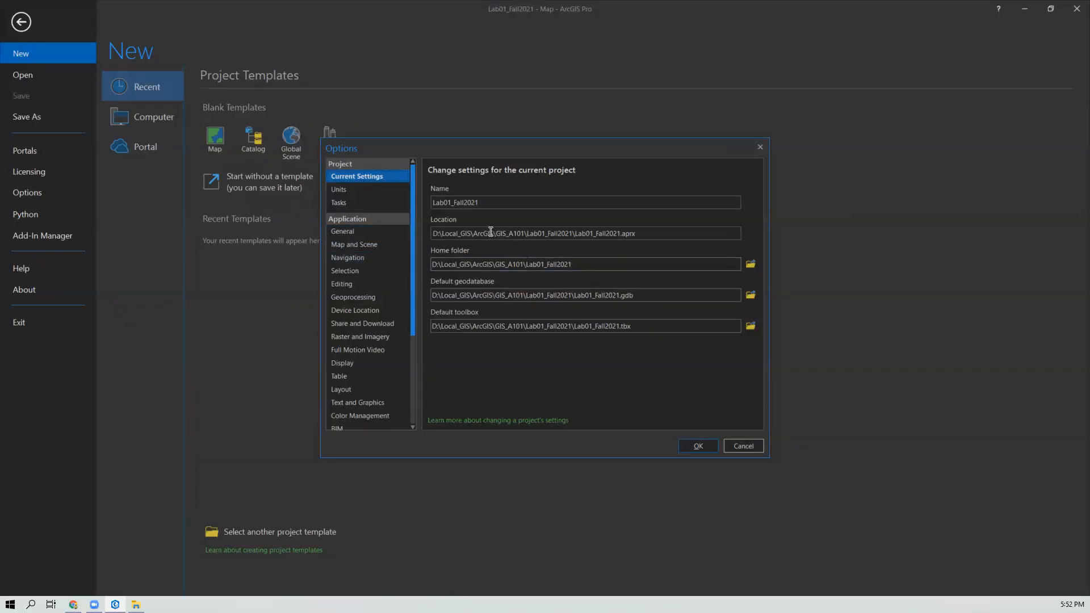
Step: Review the General options, expanding the Create projects and Application Theme settings
{"action": "left_click", "coordinate": [355, 232]}
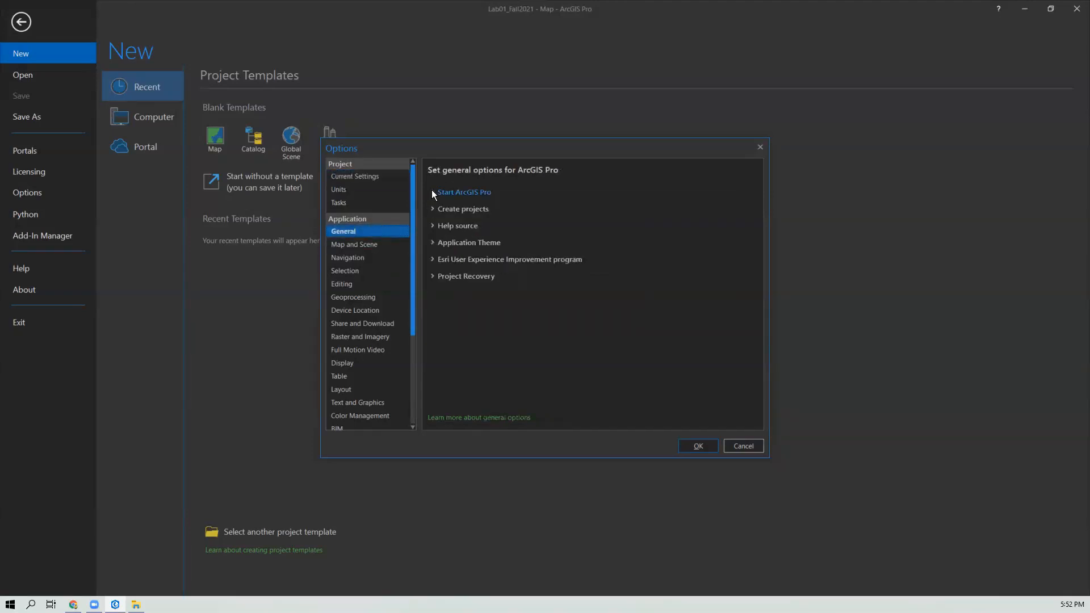
{"action": "left_click", "coordinate": [431, 208]}
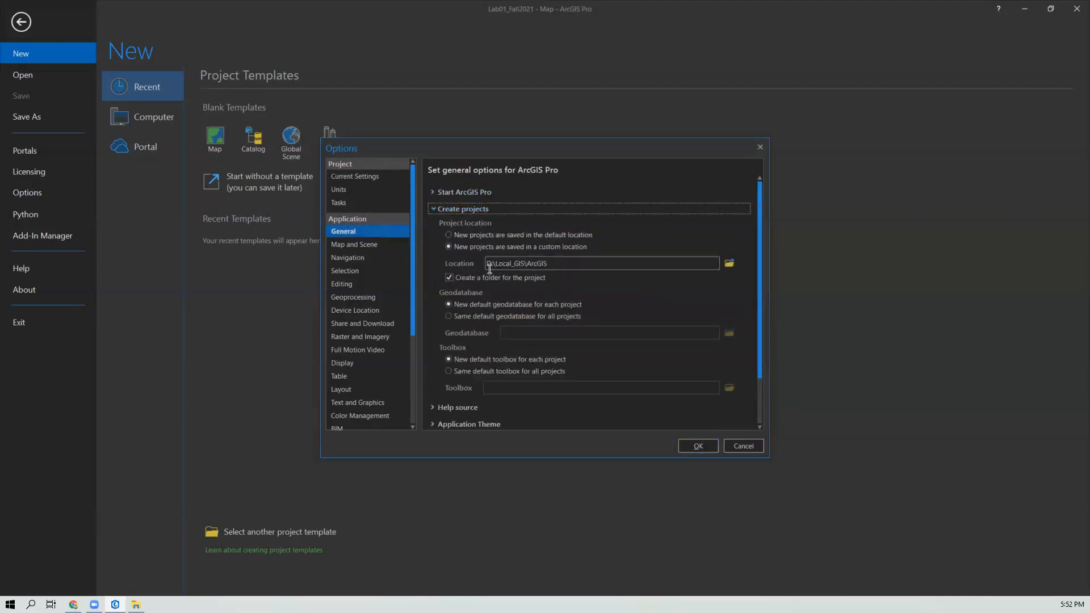
{"action": "left_click", "coordinate": [559, 265]}
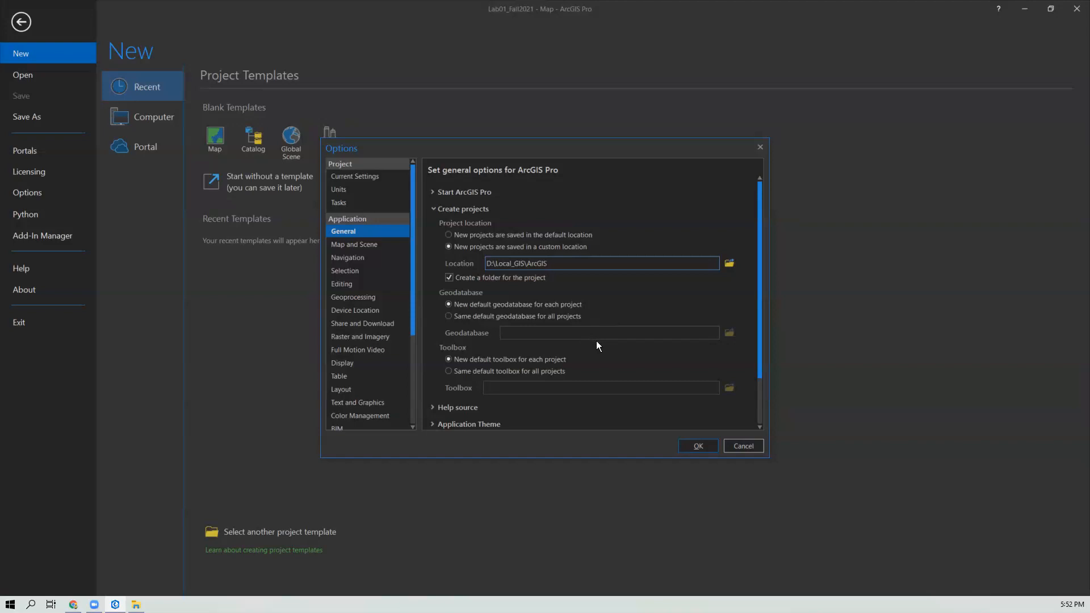
{"action": "scroll", "coordinate": [598, 341], "scroll_direction": "down", "scroll_amount": 1}
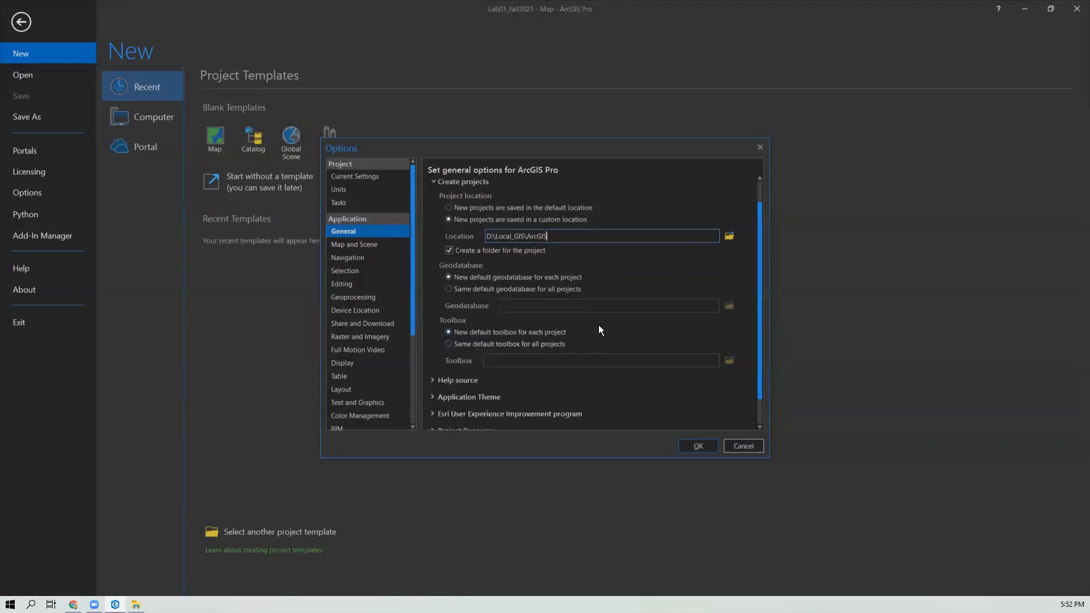
{"action": "scroll", "coordinate": [596, 380], "scroll_direction": "down", "scroll_amount": 1}
{"action": "left_click", "coordinate": [454, 370]}
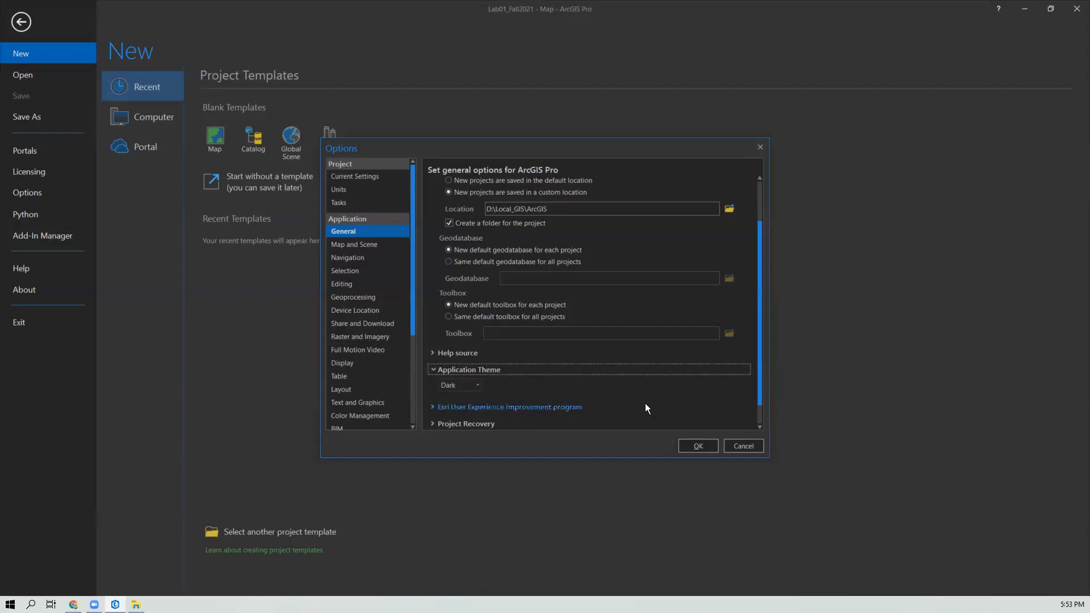
Step: Set the Navigation transition time to 0.2 seconds
{"action": "scroll", "coordinate": [646, 406], "scroll_direction": "down", "scroll_amount": 1}
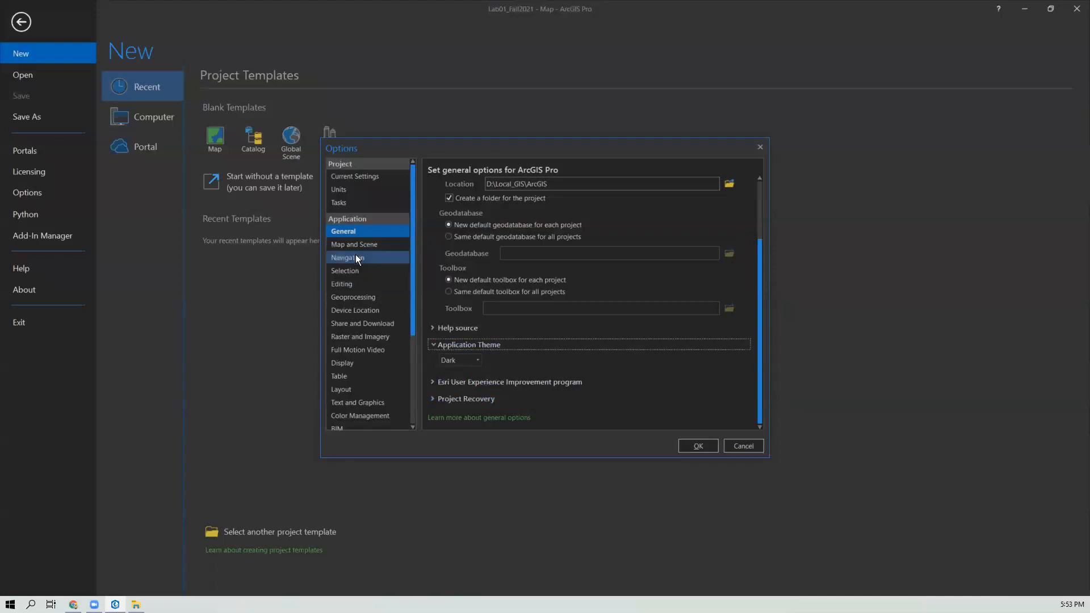
{"action": "scroll", "coordinate": [374, 375], "scroll_direction": "down", "scroll_amount": 1}
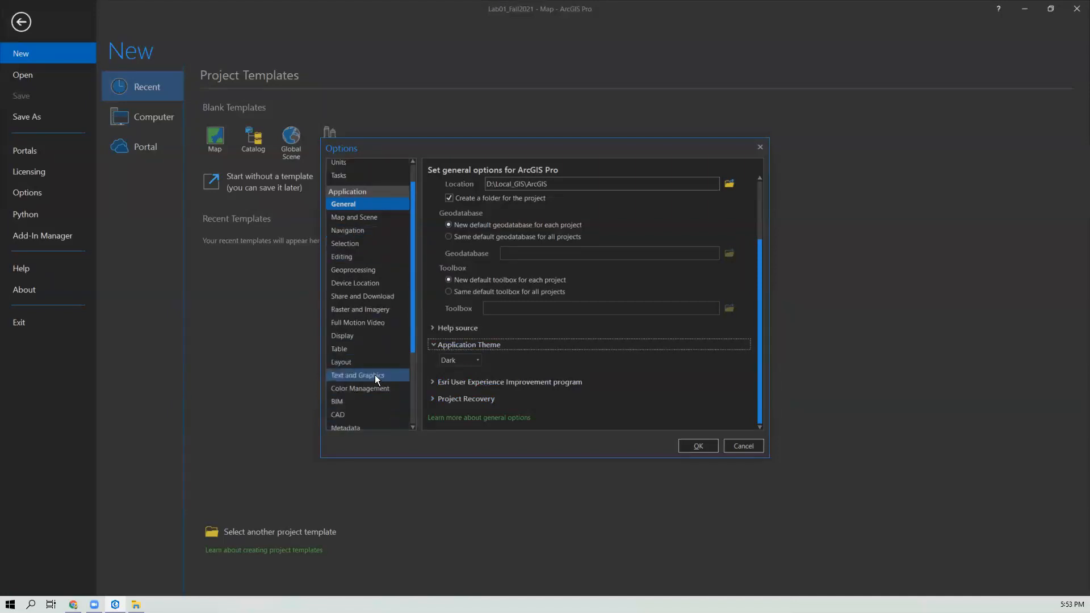
{"action": "scroll", "coordinate": [375, 374], "scroll_direction": "down", "scroll_amount": 1}
{"action": "scroll", "coordinate": [375, 375], "scroll_direction": "down", "scroll_amount": 1}
{"action": "scroll", "coordinate": [360, 262], "scroll_direction": "up", "scroll_amount": 3}
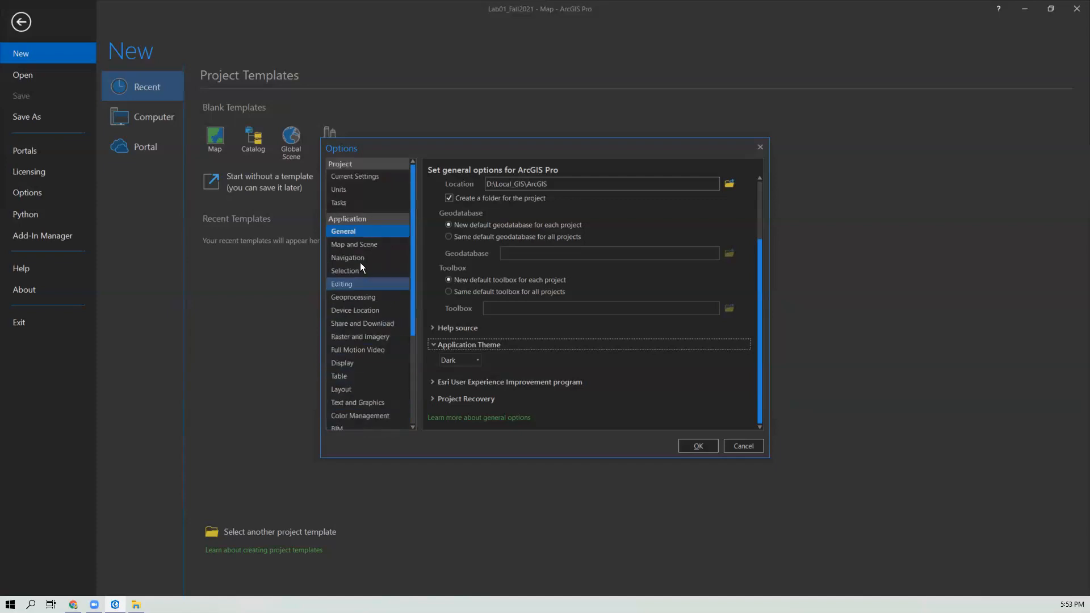
{"action": "left_click", "coordinate": [360, 259]}
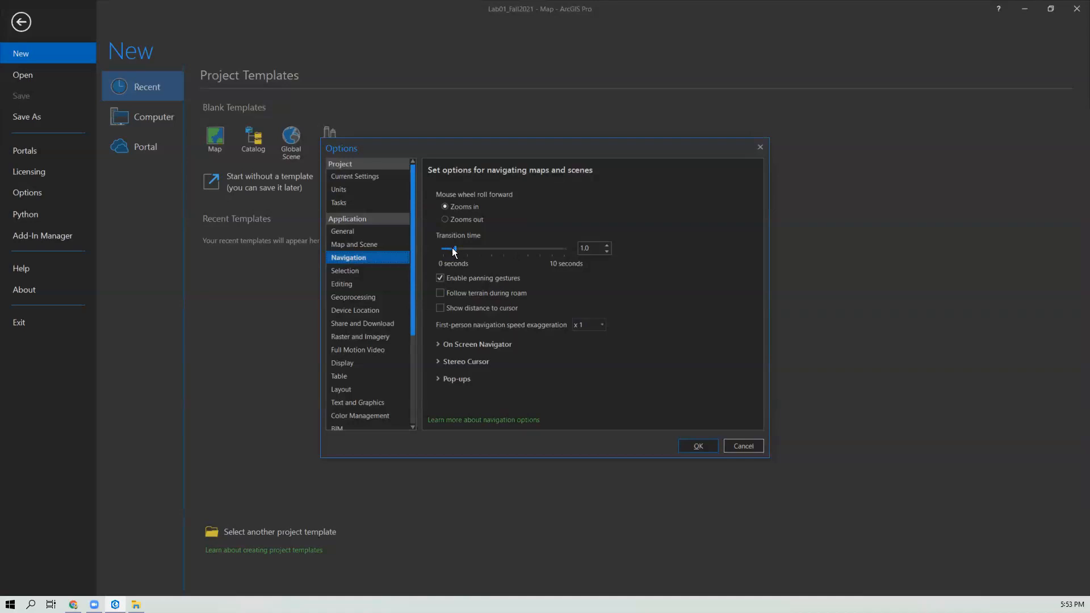
{"action": "double_click", "coordinate": [607, 251]}
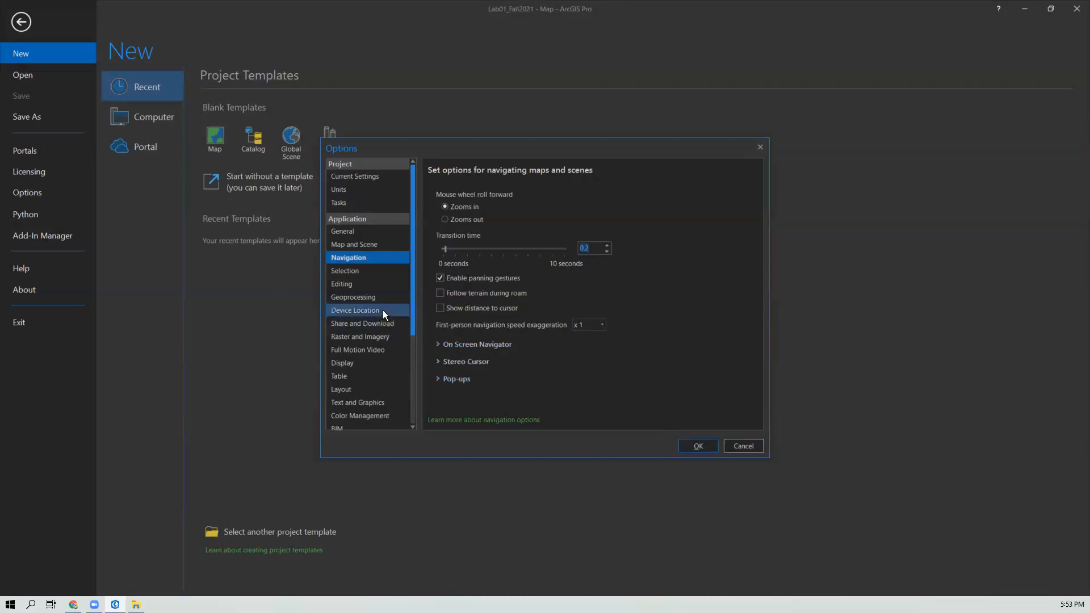
Step: Accept the Options changes and leave the Project page to return to the Lab01 map
{"action": "scroll", "coordinate": [388, 299], "scroll_direction": "down", "scroll_amount": 1}
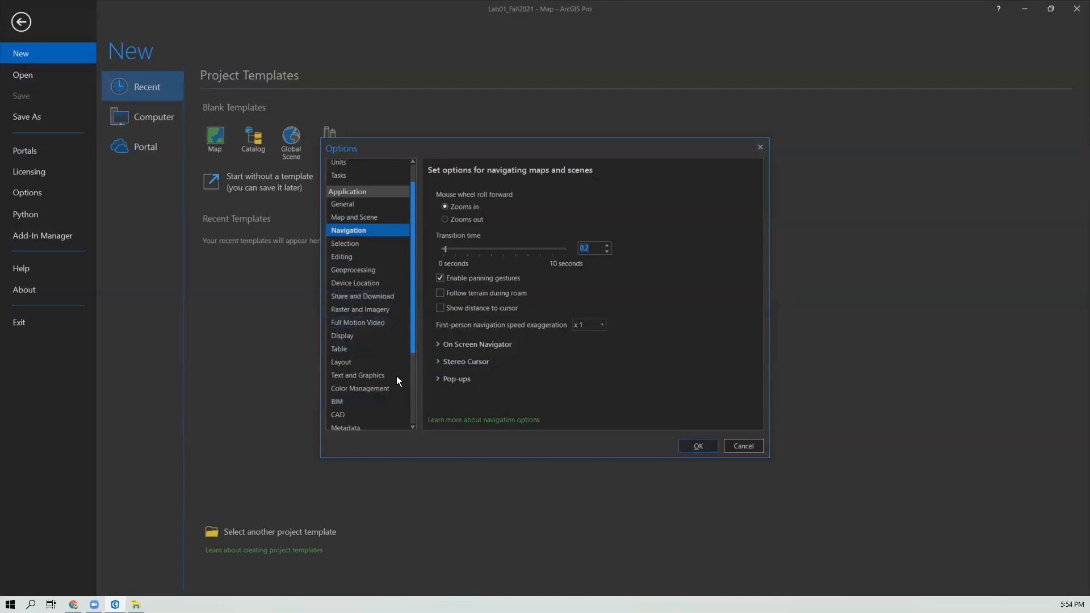
{"action": "scroll", "coordinate": [396, 376], "scroll_direction": "down", "scroll_amount": 2}
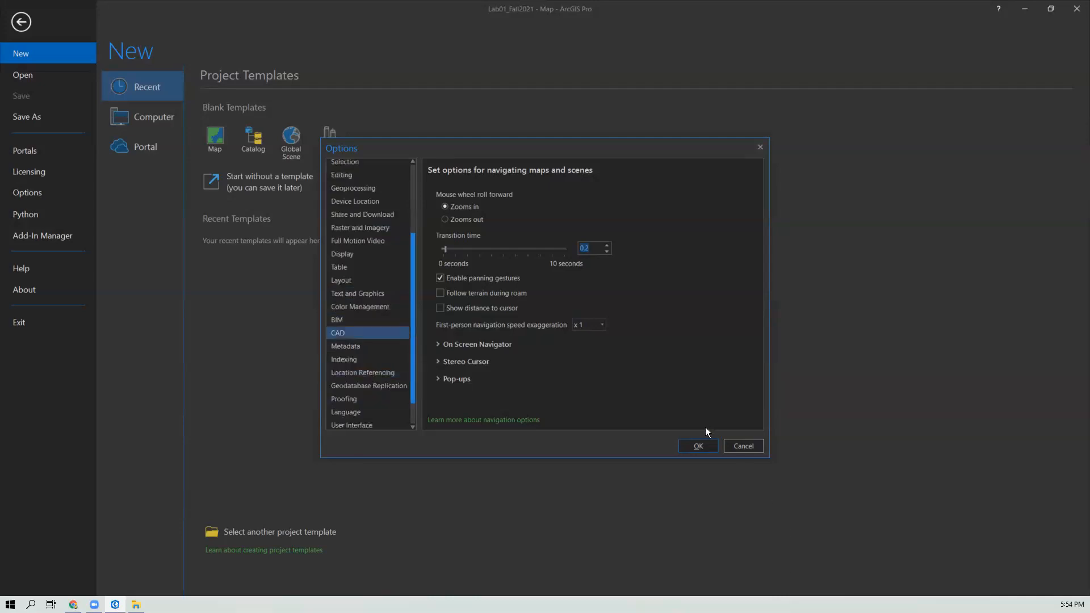
{"action": "left_click", "coordinate": [698, 447]}
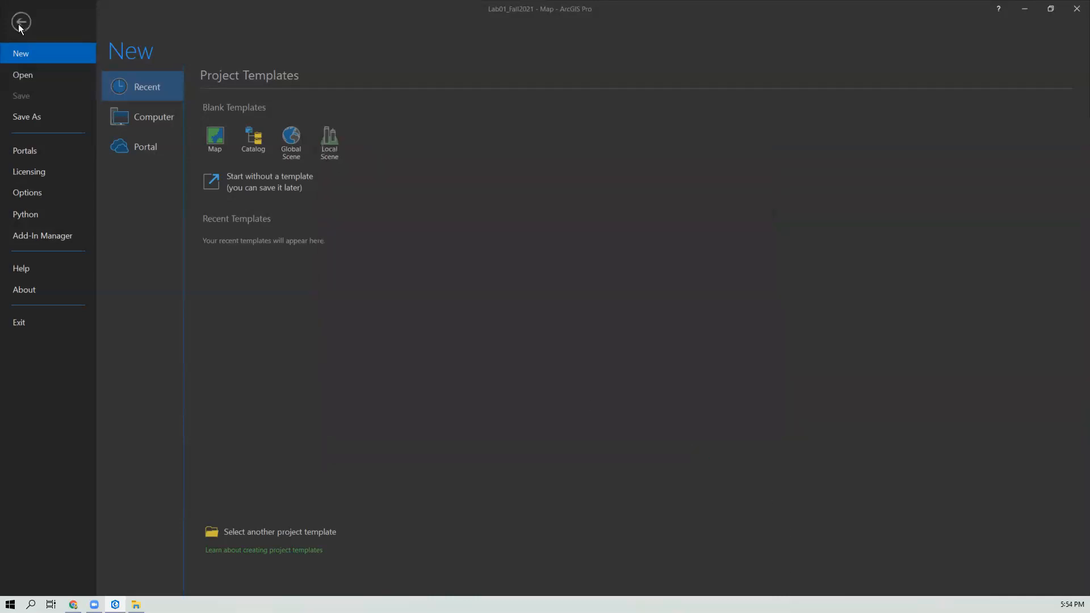
{"action": "left_click", "coordinate": [32, 30]}
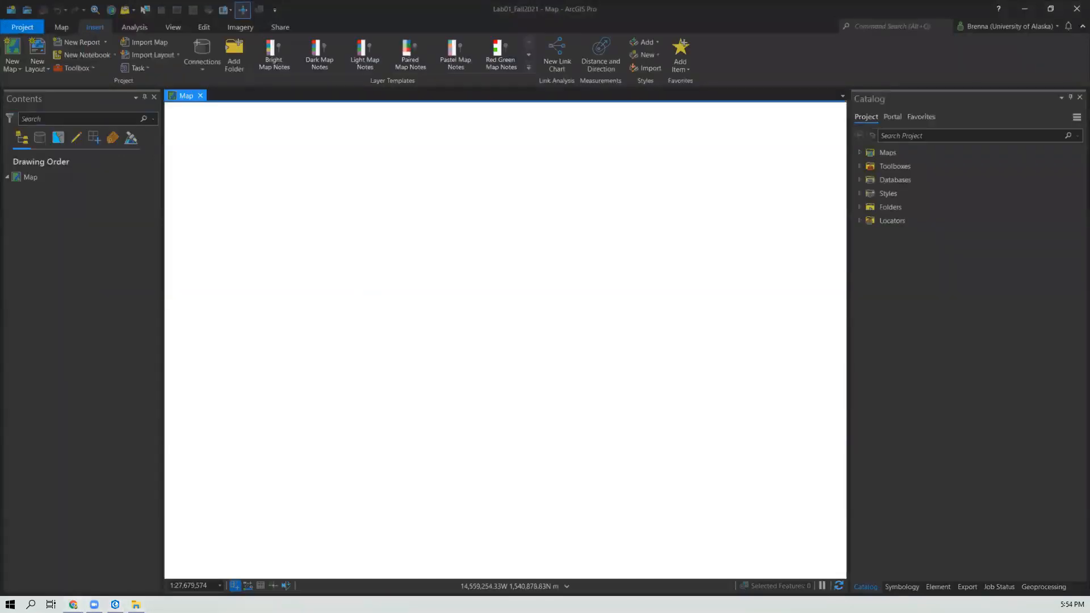
Step: Switch to the browser and read through the Lab 01a project steps, briefly checking the L1_Intro2ArcPro document
{"action": "key", "text": "alt+Tab"}
{"action": "scroll", "coordinate": [414, 384], "scroll_direction": "up", "scroll_amount": 1}
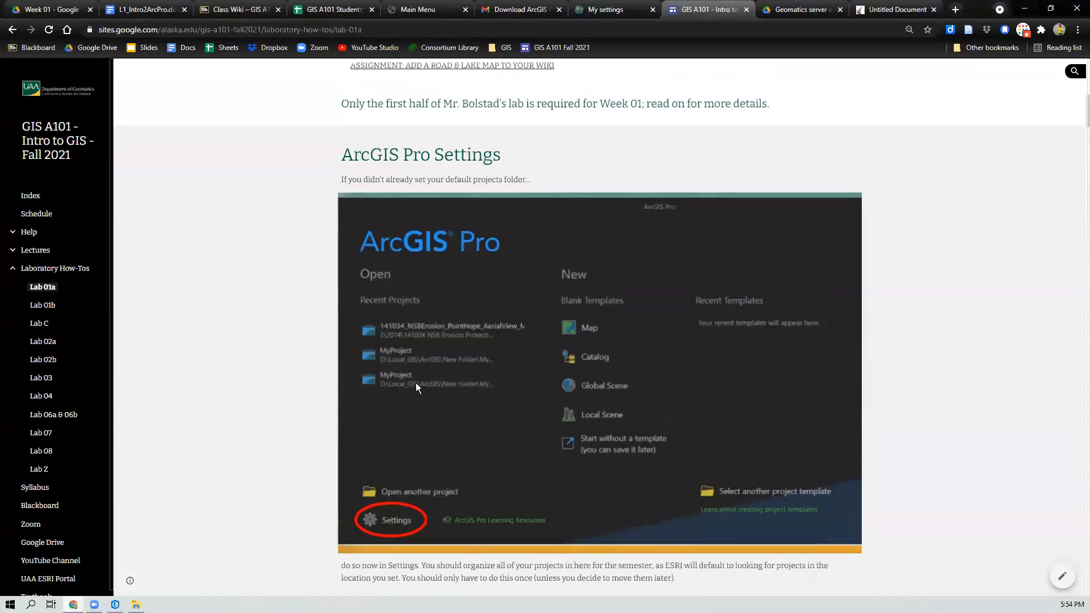
{"action": "scroll", "coordinate": [416, 385], "scroll_direction": "down", "scroll_amount": 5}
{"action": "scroll", "coordinate": [423, 386], "scroll_direction": "down", "scroll_amount": 8}
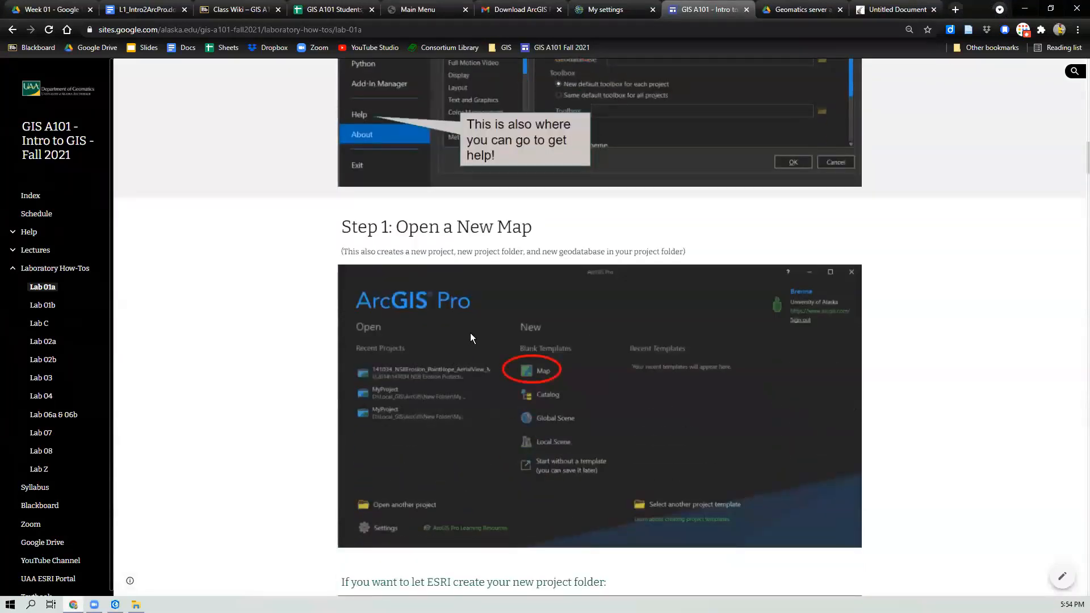
{"action": "scroll", "coordinate": [470, 332], "scroll_direction": "up", "scroll_amount": 4}
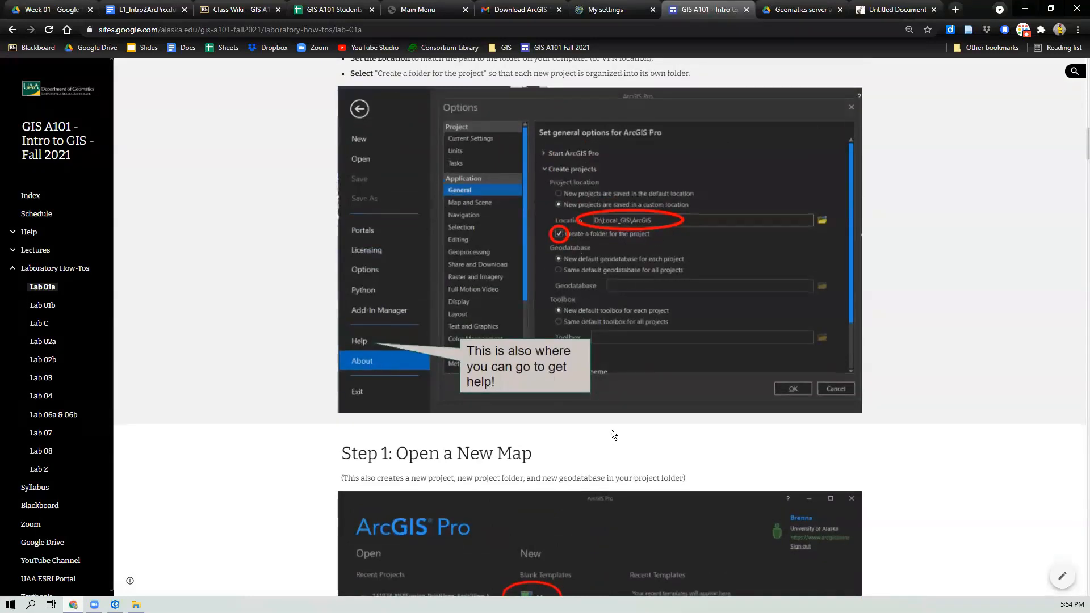
{"action": "scroll", "coordinate": [611, 429], "scroll_direction": "down", "scroll_amount": 7}
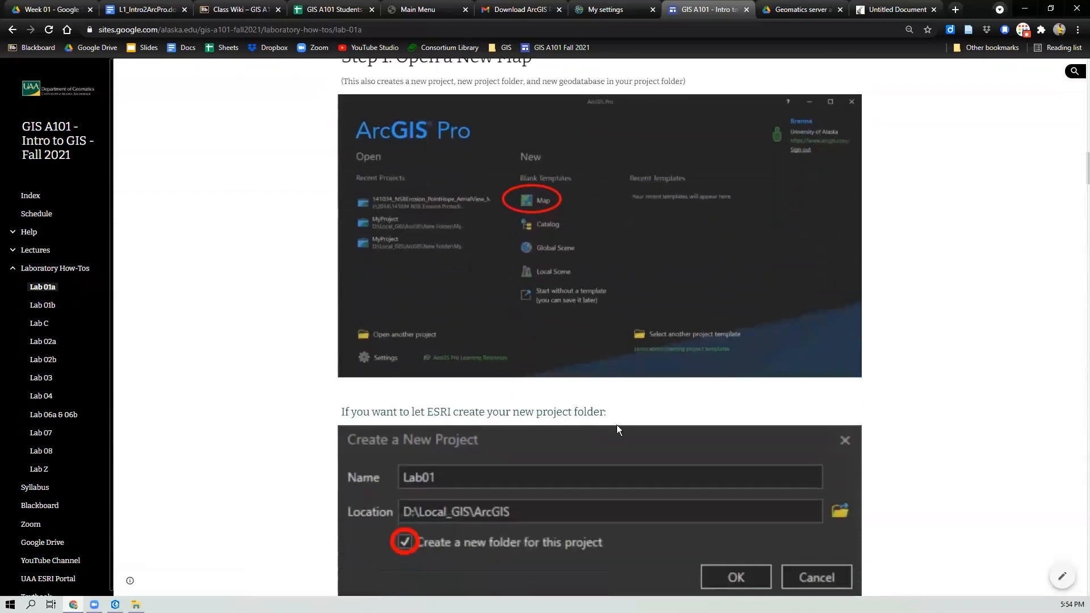
{"action": "scroll", "coordinate": [617, 425], "scroll_direction": "down", "scroll_amount": 4}
{"action": "scroll", "coordinate": [617, 425], "scroll_direction": "down", "scroll_amount": 6}
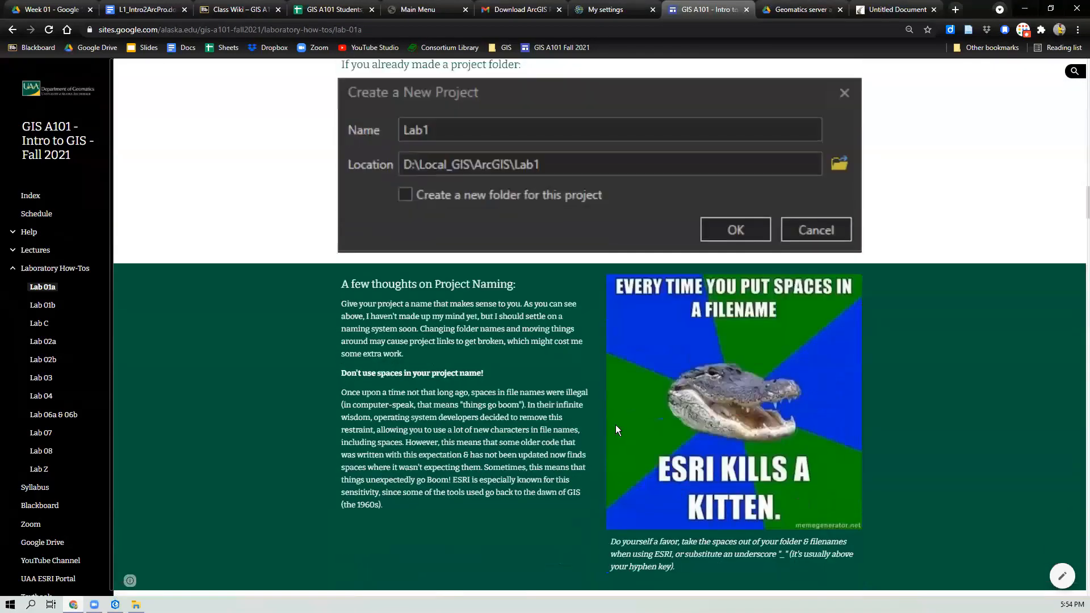
{"action": "scroll", "coordinate": [615, 425], "scroll_direction": "down", "scroll_amount": 2}
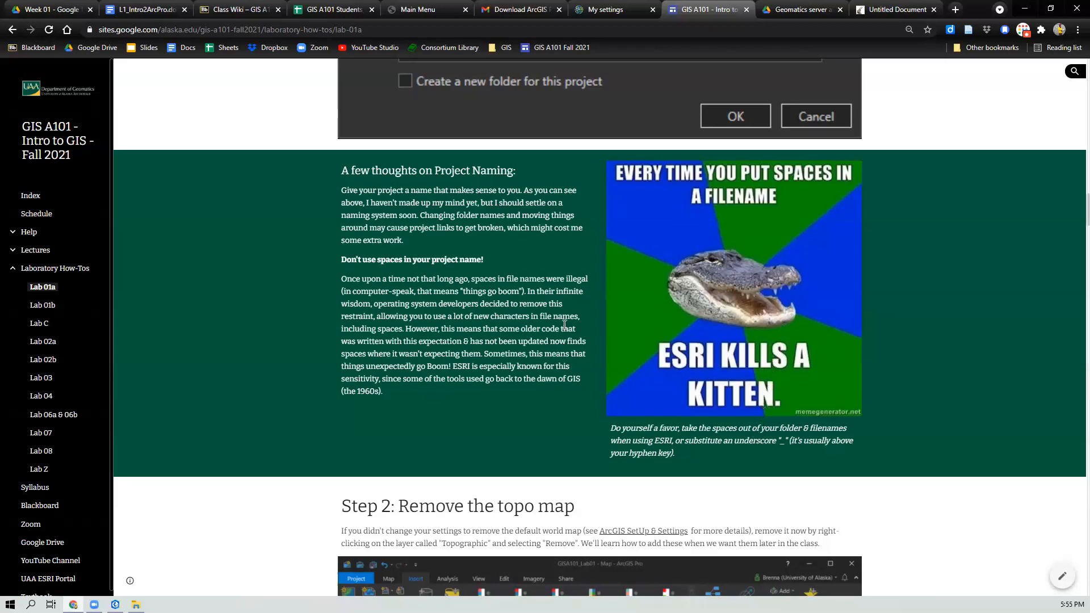
{"action": "scroll", "coordinate": [527, 391], "scroll_direction": "down", "scroll_amount": 4}
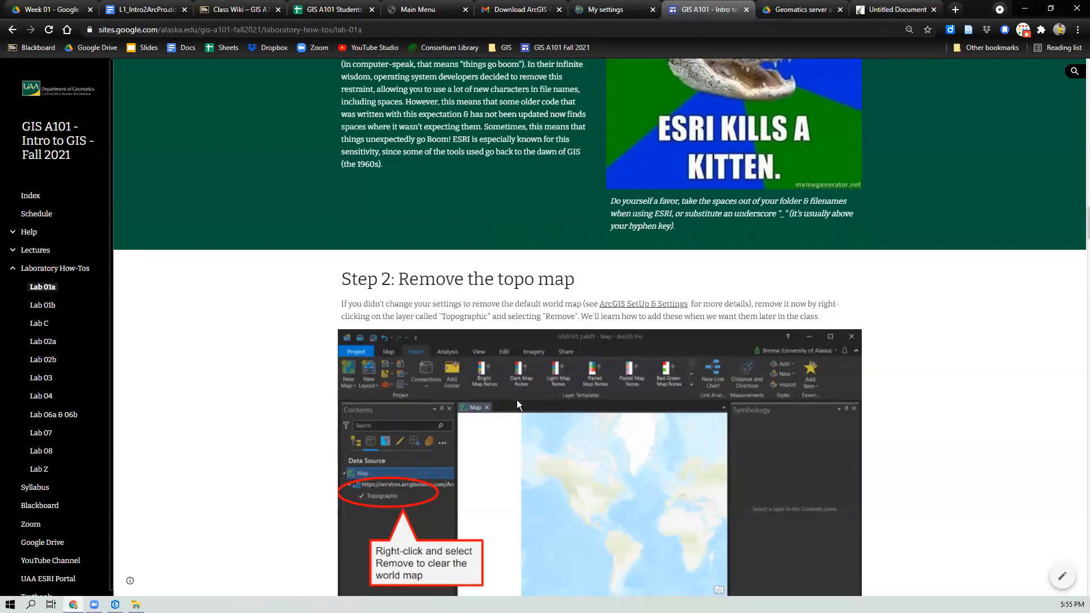
{"action": "scroll", "coordinate": [517, 400], "scroll_direction": "down", "scroll_amount": 1}
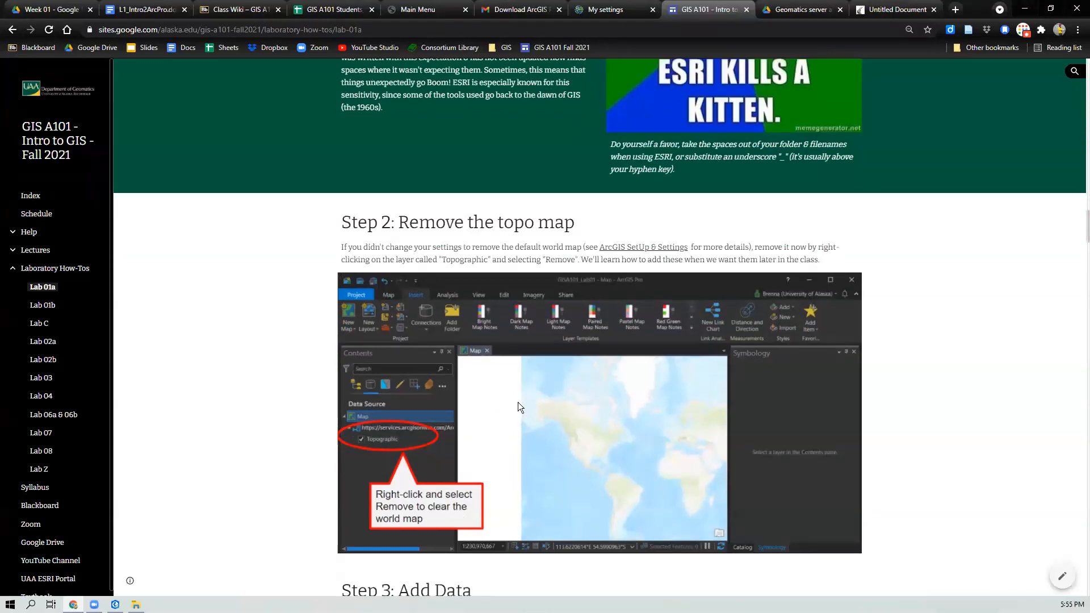
{"action": "scroll", "coordinate": [518, 403], "scroll_direction": "down", "scroll_amount": 3}
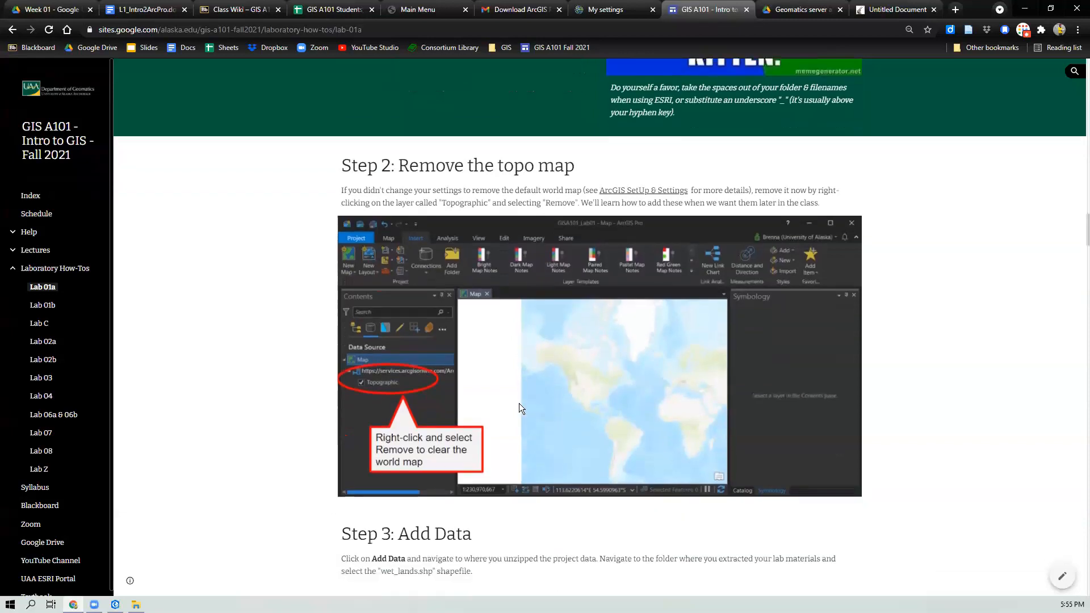
{"action": "scroll", "coordinate": [519, 404], "scroll_direction": "down", "scroll_amount": 5}
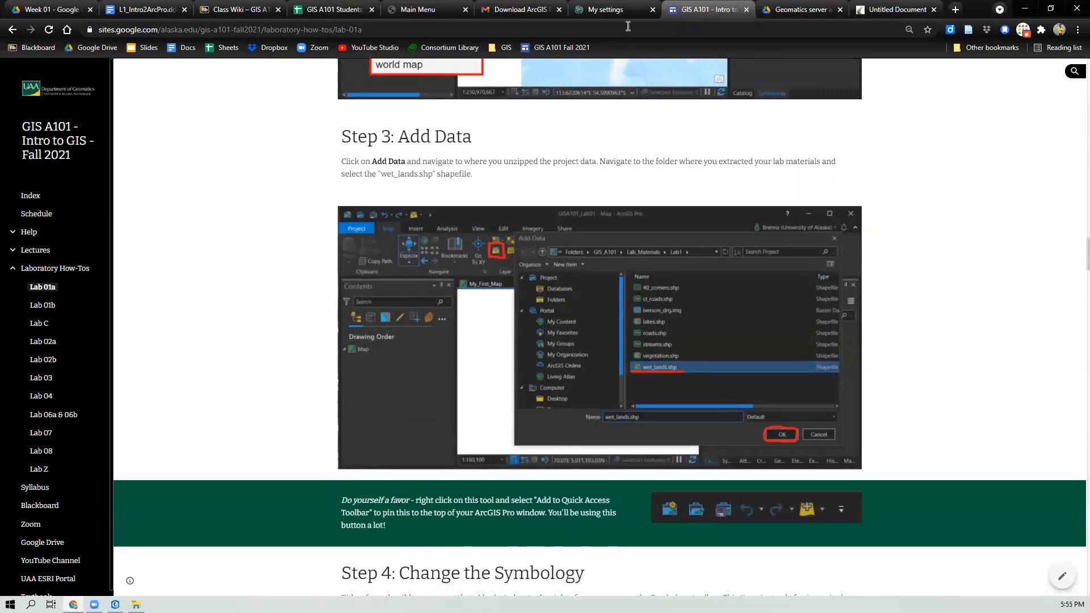
{"action": "left_click", "coordinate": [146, 11]}
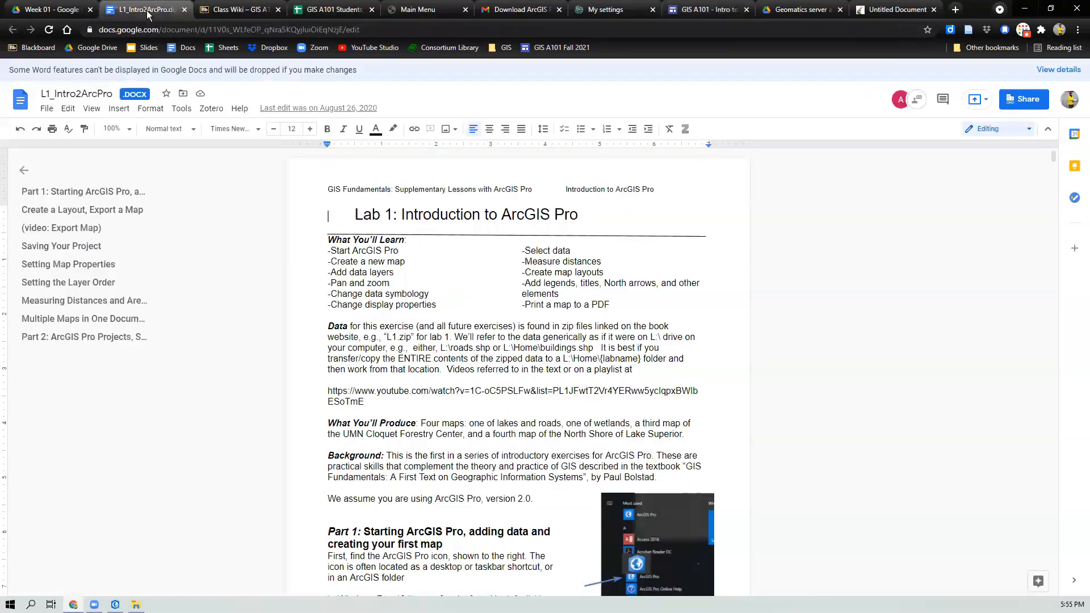
{"action": "left_click", "coordinate": [707, 11]}
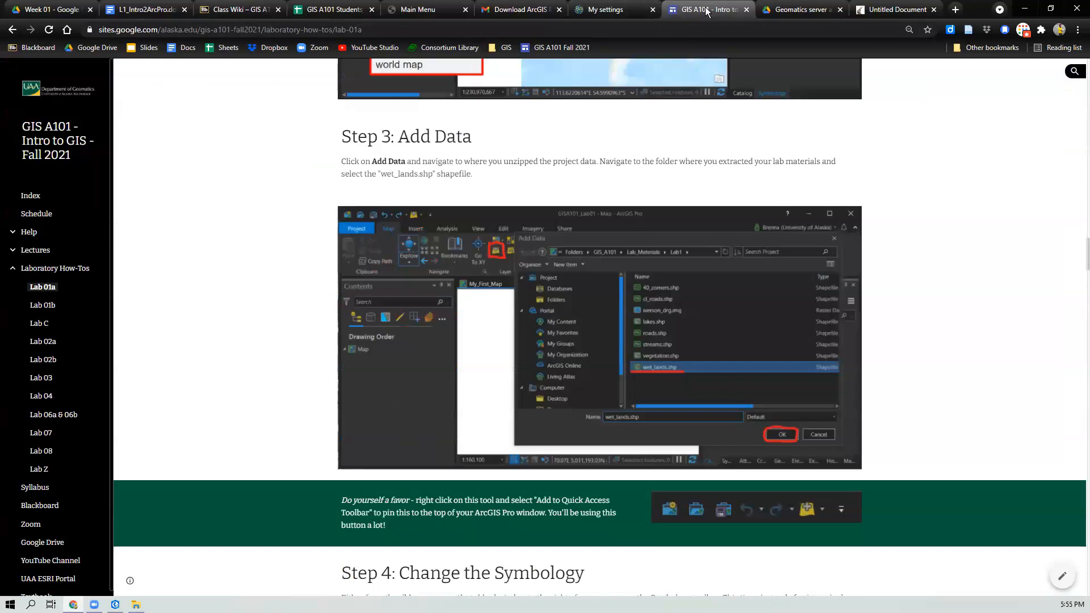